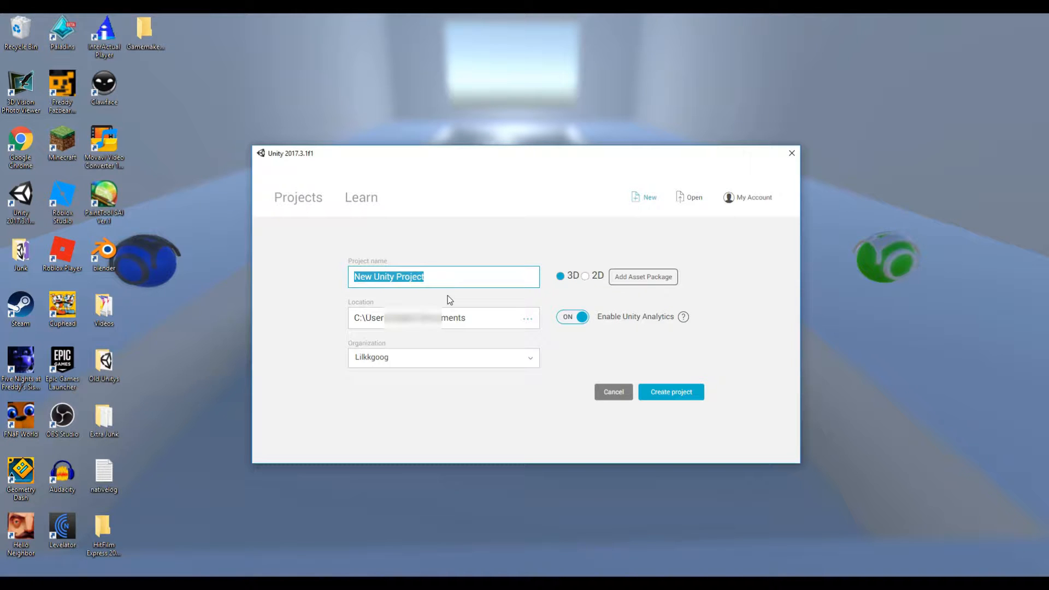
Create a new 3D project named "Your First Game In Unity"
{"action": "type", "text": "y"}
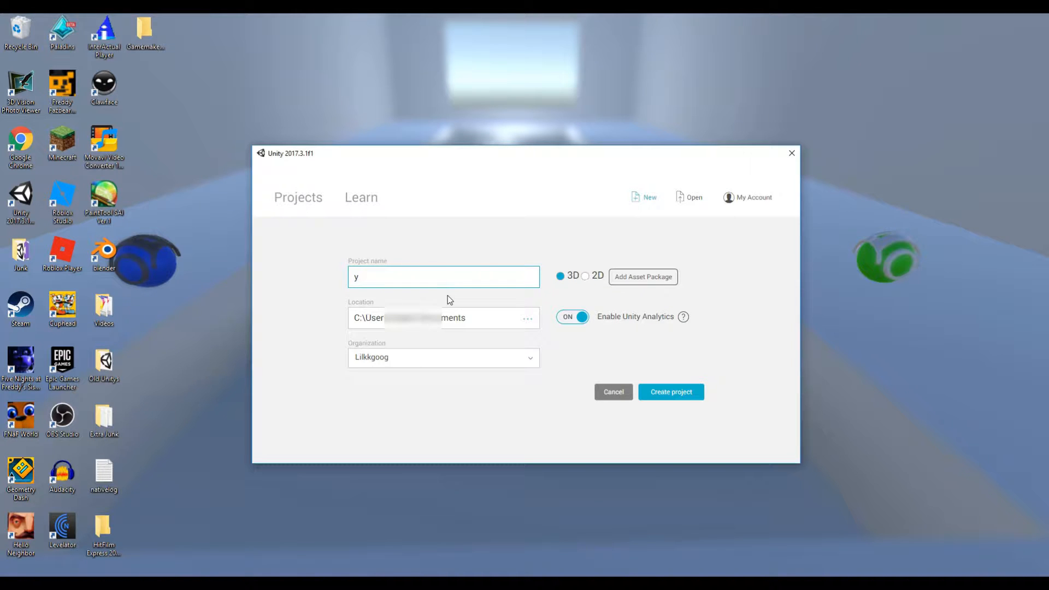
{"action": "type", "text": "p"}
{"action": "key", "text": "BackSpace"}
{"action": "key", "text": "BackSpace"}
{"action": "type", "text": "You"}
{"action": "left_click", "coordinate": [560, 277]}
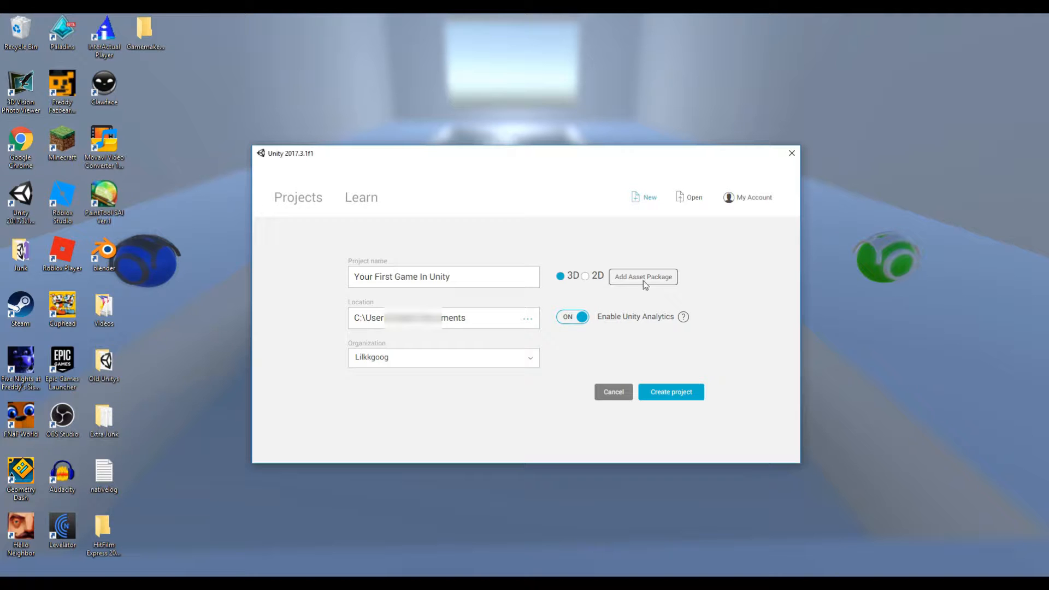
{"action": "left_click", "coordinate": [687, 393]}
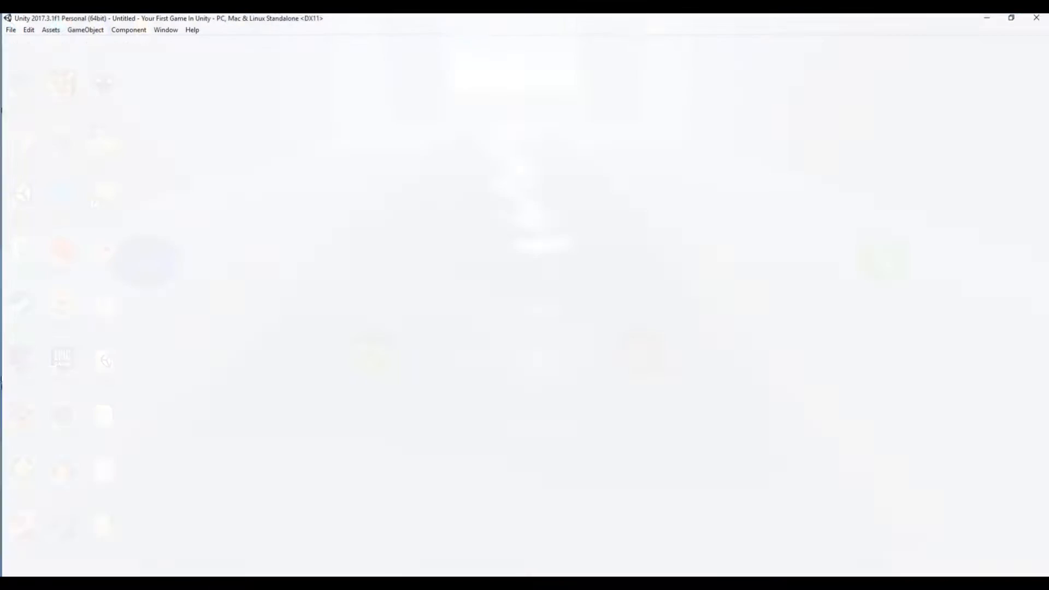
Switch to PaintTool SAI and create a new 1080 x 720 pixel canvas
{"action": "mouse_move", "coordinate": [581, 584]}
{"action": "left_click", "coordinate": [580, 544]}
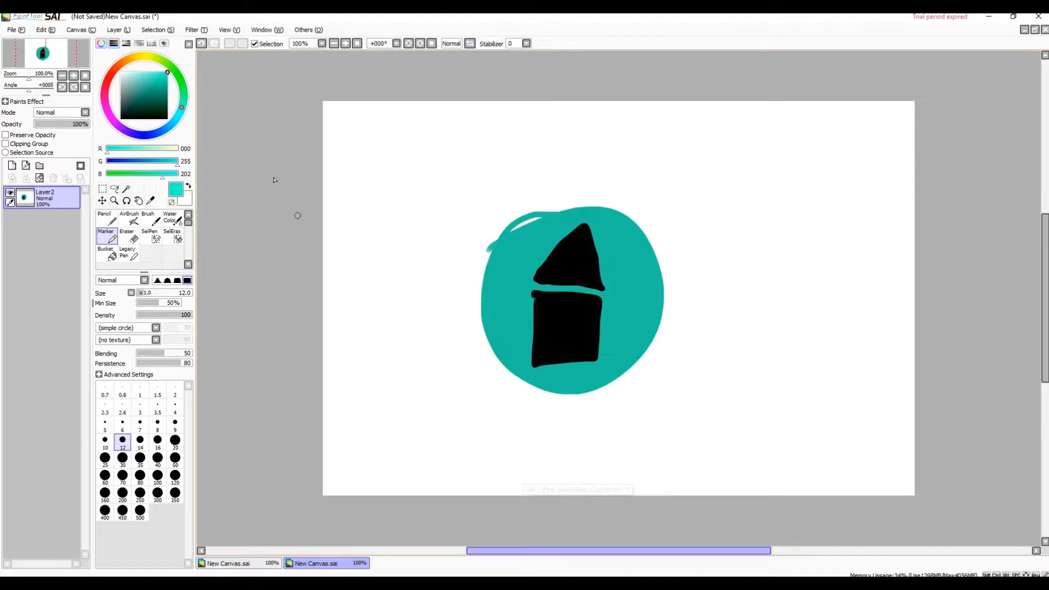
{"action": "left_click", "coordinate": [14, 30]}
{"action": "left_click", "coordinate": [22, 43]}
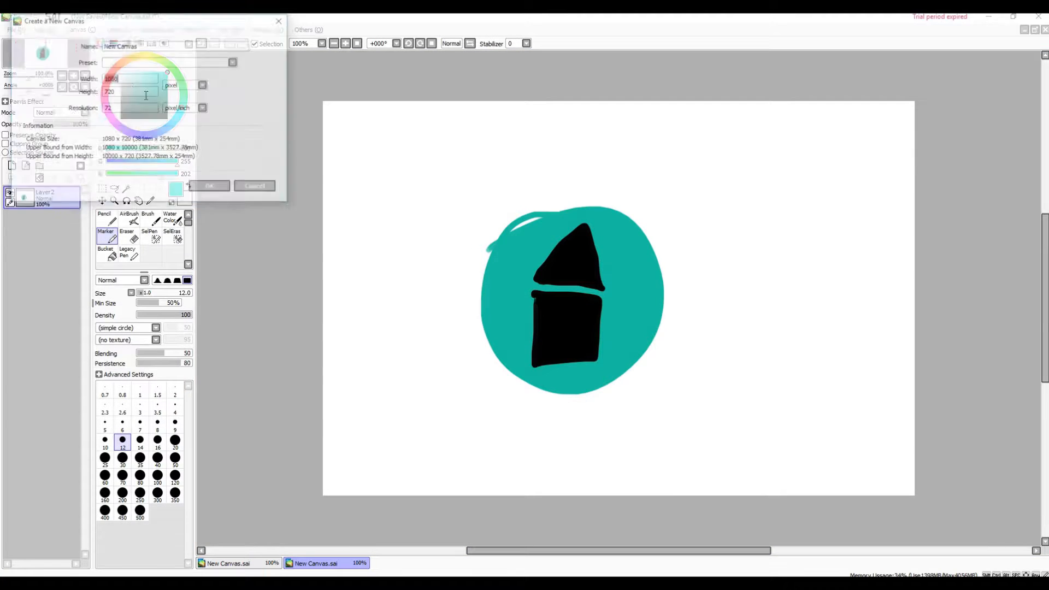
{"action": "left_click", "coordinate": [206, 189]}
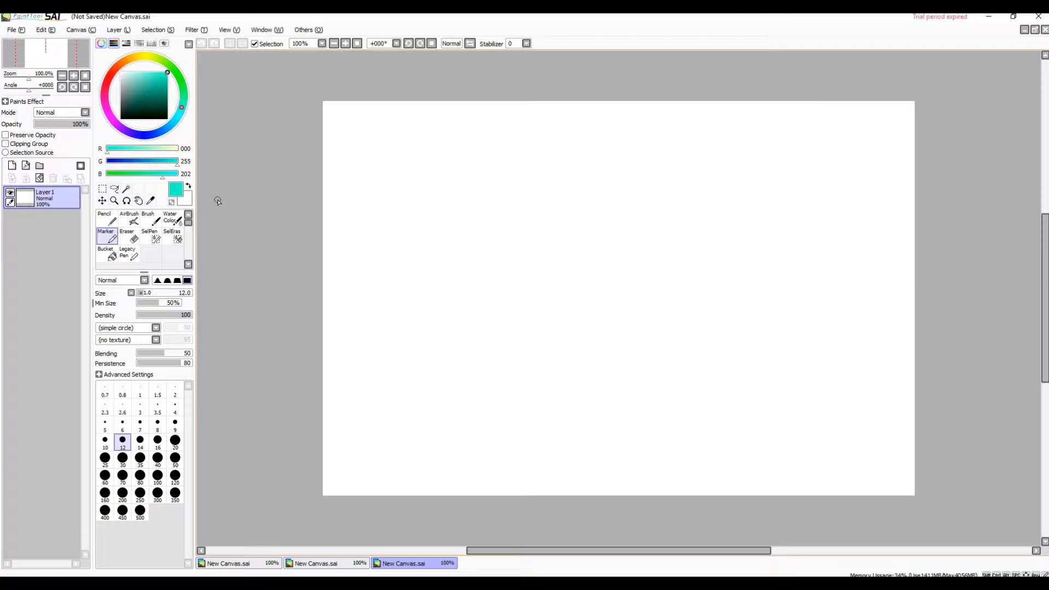
Draw a black cartoon figure with a round head, two eyes, a body, legs and one outstretched arm
{"action": "left_click", "coordinate": [121, 118]}
{"action": "mouse_move", "coordinate": [504, 282]}
{"action": "left_mouse_down"}
{"action": "mouse_move", "coordinate": [546, 351]}
{"action": "mouse_move", "coordinate": [450, 306]}
{"action": "left_mouse_up"}
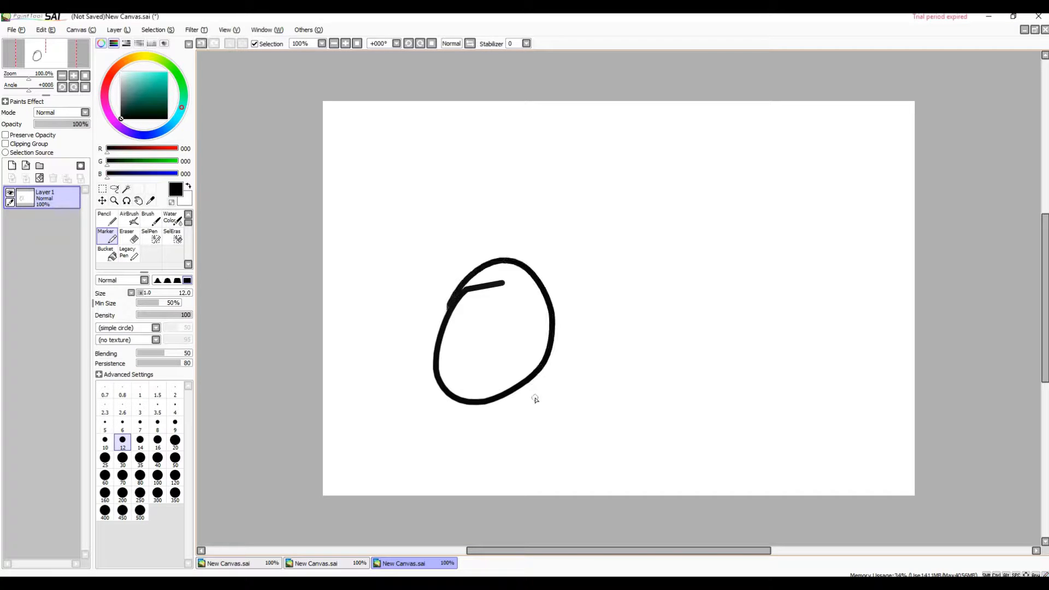
{"action": "mouse_move", "coordinate": [507, 323]}
{"action": "left_mouse_down"}
{"action": "mouse_move", "coordinate": [509, 350]}
{"action": "mouse_move", "coordinate": [509, 318]}
{"action": "mouse_move", "coordinate": [509, 334]}
{"action": "mouse_move", "coordinate": [535, 329]}
{"action": "mouse_move", "coordinate": [537, 341]}
{"action": "left_mouse_up"}
{"action": "mouse_move", "coordinate": [498, 402]}
{"action": "left_mouse_down"}
{"action": "mouse_move", "coordinate": [534, 460]}
{"action": "mouse_move", "coordinate": [483, 432]}
{"action": "mouse_move", "coordinate": [557, 430]}
{"action": "mouse_move", "coordinate": [531, 434]}
{"action": "mouse_move", "coordinate": [571, 415]}
{"action": "mouse_move", "coordinate": [502, 494]}
{"action": "left_mouse_up"}
{"action": "left_click_drag", "start_coordinate": [534, 459], "coordinate": [543, 494]}
Draw a tilted screen beside the figure, showing a square, a circle and a triangle character with eyes
{"action": "mouse_move", "coordinate": [621, 219]}
{"action": "left_mouse_down"}
{"action": "mouse_move", "coordinate": [646, 377]}
{"action": "mouse_move", "coordinate": [815, 152]}
{"action": "mouse_move", "coordinate": [602, 225]}
{"action": "mouse_move", "coordinate": [679, 381]}
{"action": "mouse_move", "coordinate": [835, 344]}
{"action": "mouse_move", "coordinate": [803, 185]}
{"action": "mouse_move", "coordinate": [639, 258]}
{"action": "left_mouse_up"}
{"action": "mouse_move", "coordinate": [711, 299]}
{"action": "left_mouse_down"}
{"action": "mouse_move", "coordinate": [710, 309]}
{"action": "mouse_move", "coordinate": [753, 286]}
{"action": "mouse_move", "coordinate": [711, 300]}
{"action": "mouse_move", "coordinate": [727, 319]}
{"action": "left_mouse_up"}
{"action": "left_click_drag", "start_coordinate": [744, 305], "coordinate": [742, 314]}
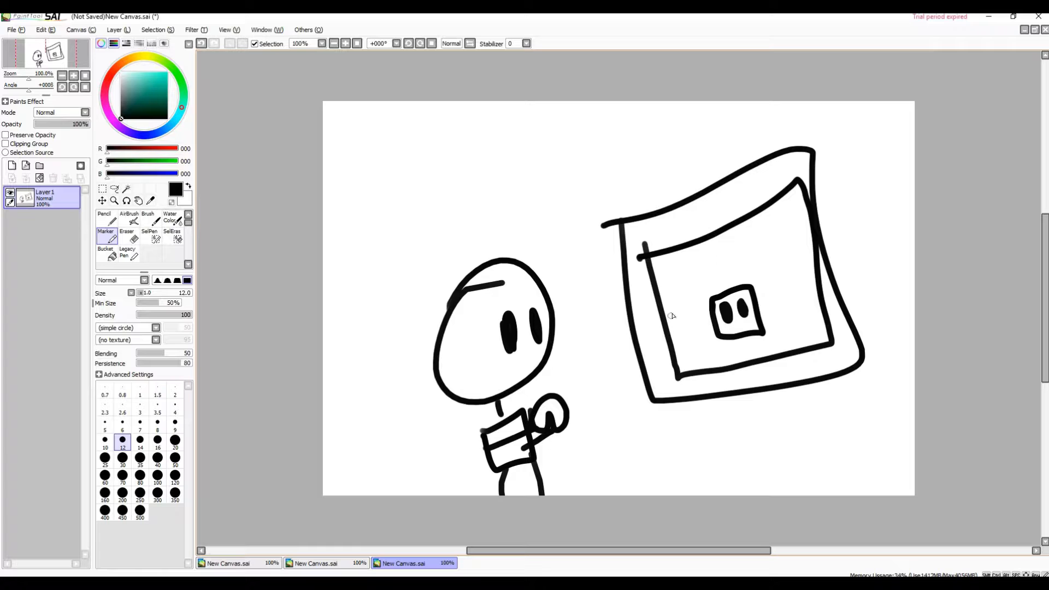
{"action": "mouse_move", "coordinate": [783, 273]}
{"action": "left_mouse_down"}
{"action": "mouse_move", "coordinate": [802, 276]}
{"action": "mouse_move", "coordinate": [782, 271]}
{"action": "mouse_move", "coordinate": [787, 298]}
{"action": "mouse_move", "coordinate": [799, 289]}
{"action": "left_mouse_up"}
{"action": "mouse_move", "coordinate": [682, 334]}
{"action": "left_mouse_down"}
{"action": "mouse_move", "coordinate": [702, 320]}
{"action": "mouse_move", "coordinate": [684, 323]}
{"action": "mouse_move", "coordinate": [698, 305]}
{"action": "left_mouse_up"}
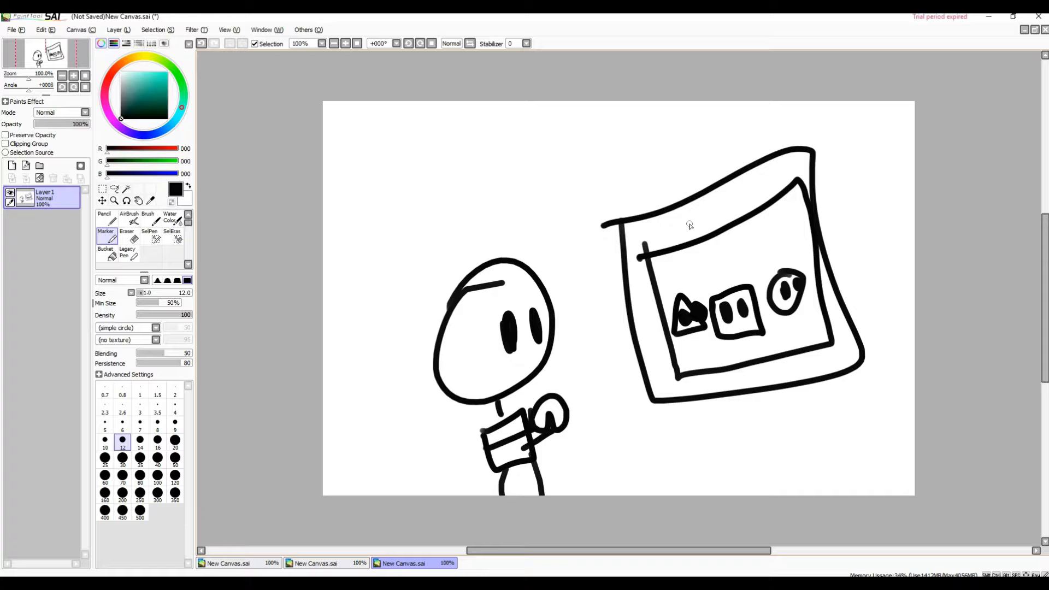
View the other two open drawings and return to the newest canvas
{"action": "left_click", "coordinate": [268, 564]}
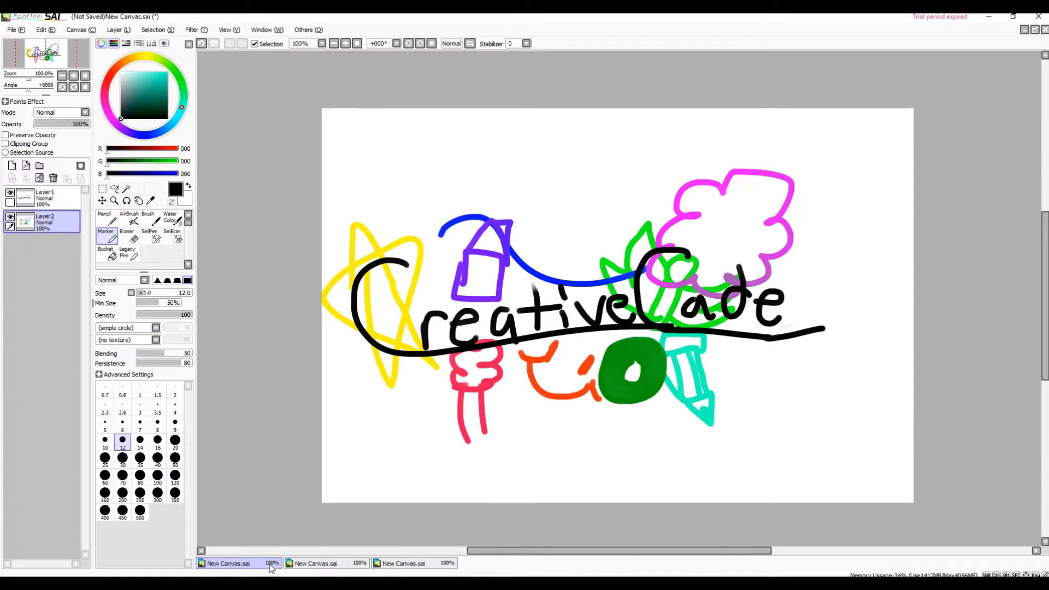
{"action": "left_click", "coordinate": [322, 563]}
{"action": "left_click", "coordinate": [381, 564]}
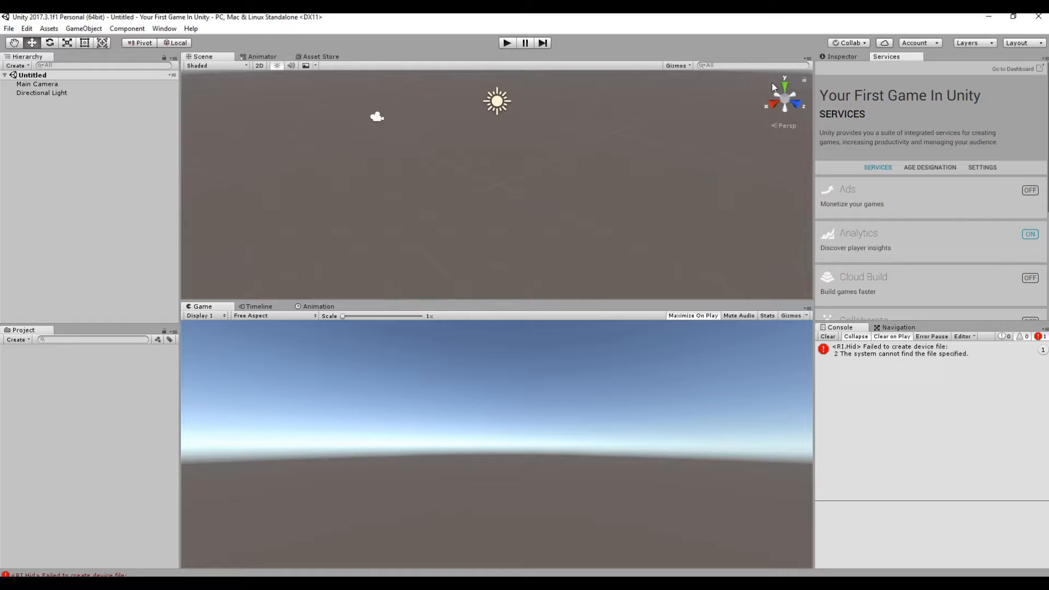
In Unity, set the Project window to the two-column layout and undock it as a floating window
{"action": "left_click", "coordinate": [833, 56]}
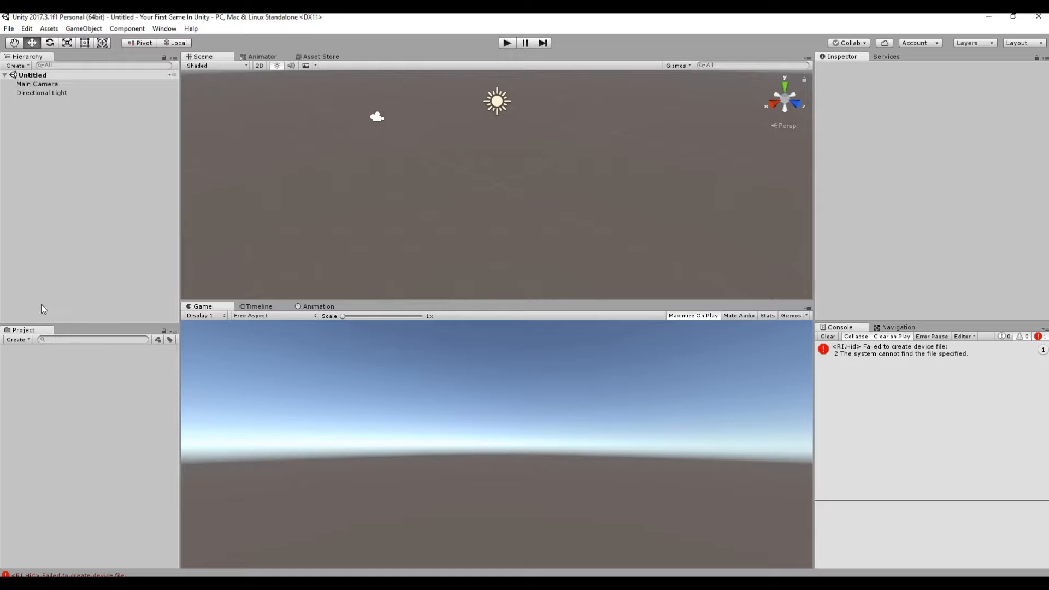
{"action": "left_click", "coordinate": [174, 331]}
{"action": "left_click", "coordinate": [208, 357]}
{"action": "left_click_drag", "start_coordinate": [141, 565], "coordinate": [171, 566]}
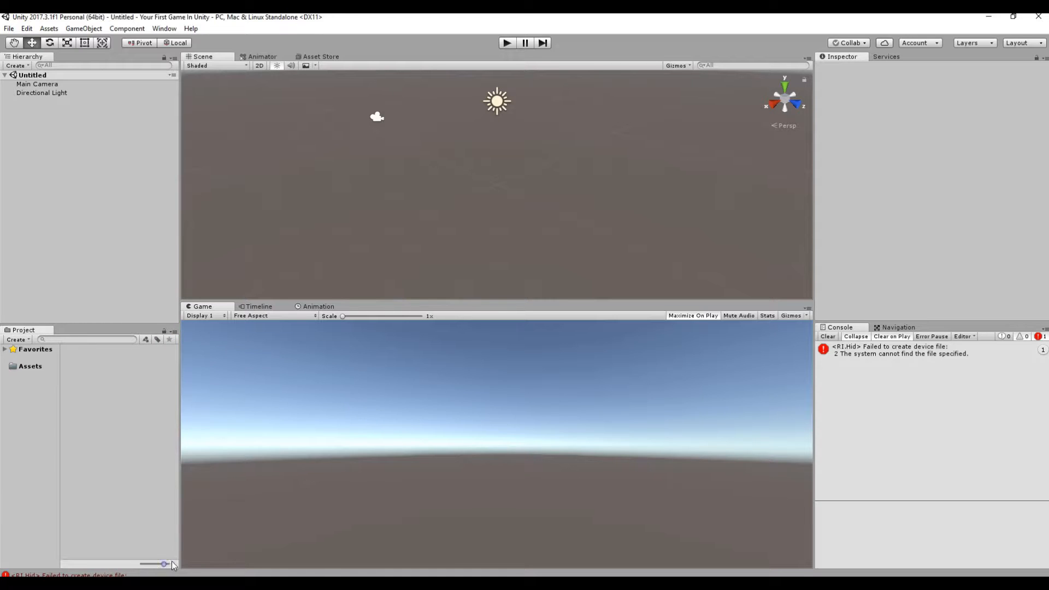
{"action": "left_click", "coordinate": [30, 367]}
{"action": "left_click", "coordinate": [37, 350]}
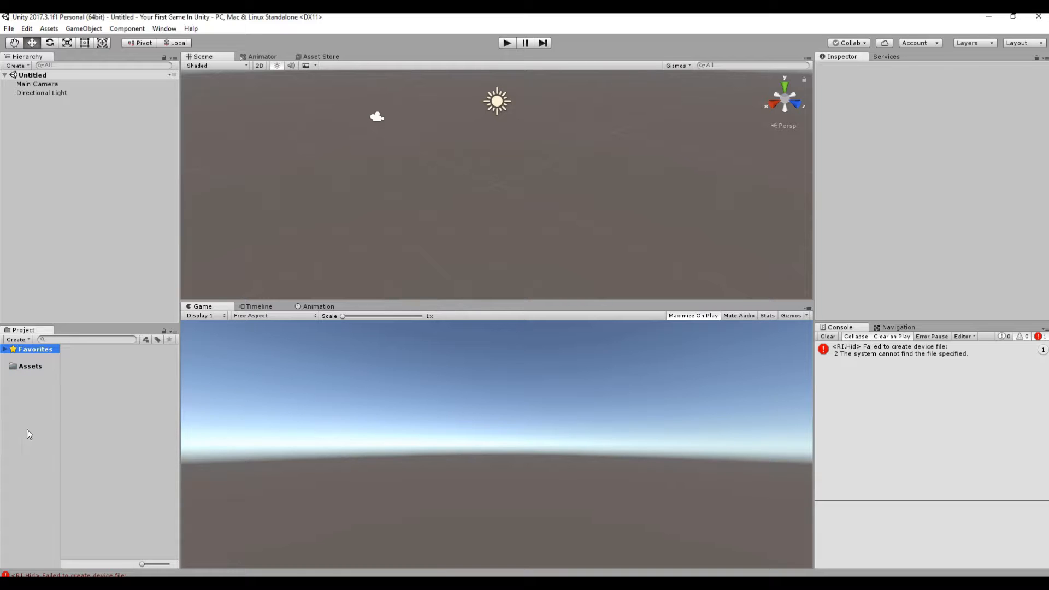
{"action": "left_click_drag", "start_coordinate": [24, 331], "coordinate": [101, 379]}
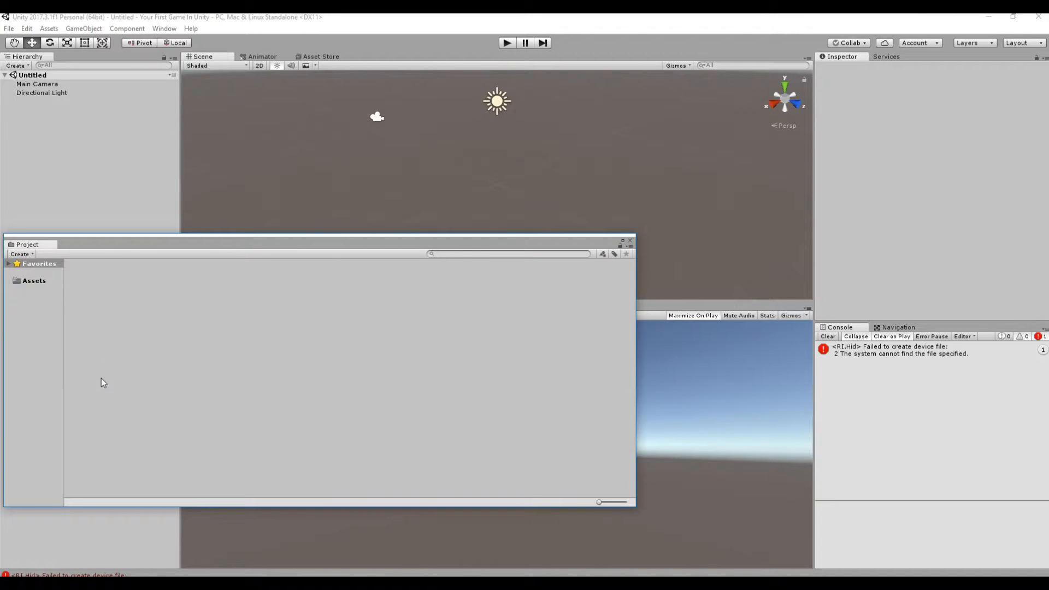
Switch the editor to the Classic window layout, clear the console messages and expand the Untitled scene's object list
{"action": "left_click", "coordinate": [1018, 42]}
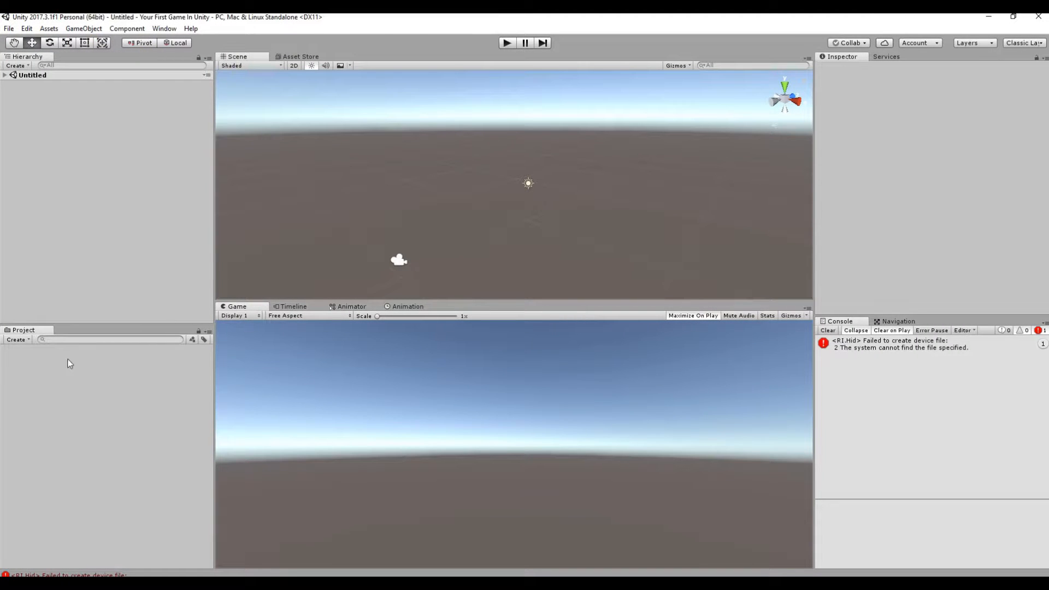
{"action": "left_click", "coordinate": [828, 331]}
{"action": "scroll", "coordinate": [446, 200], "scroll_direction": "down", "scroll_amount": 8}
{"action": "scroll", "coordinate": [391, 189], "scroll_direction": "up", "scroll_amount": 6}
{"action": "left_click", "coordinate": [5, 75]}
{"action": "right_click", "coordinate": [40, 112]}
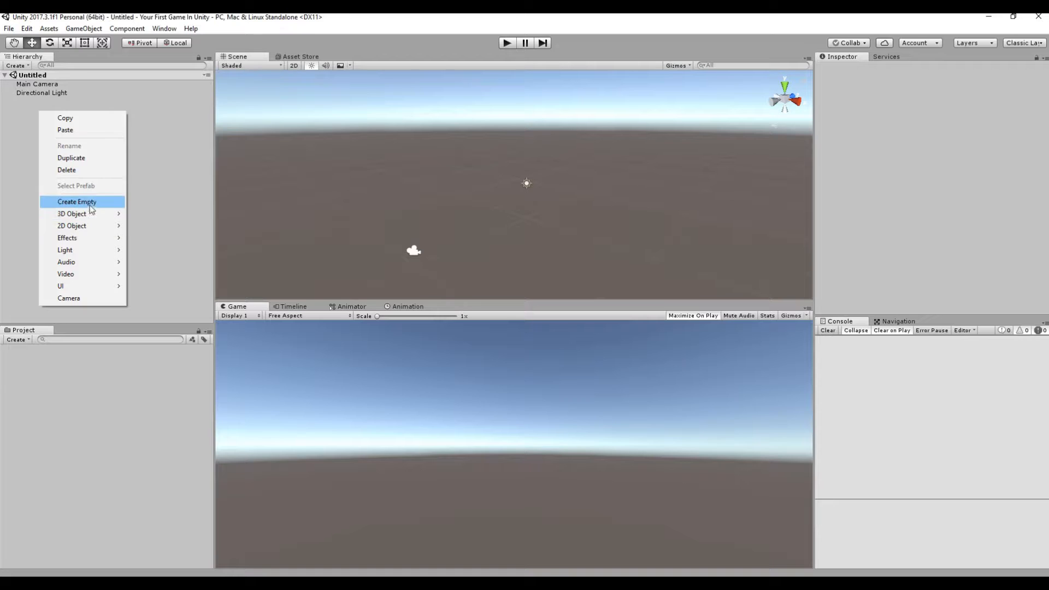
{"action": "mouse_move", "coordinate": [82, 213]}
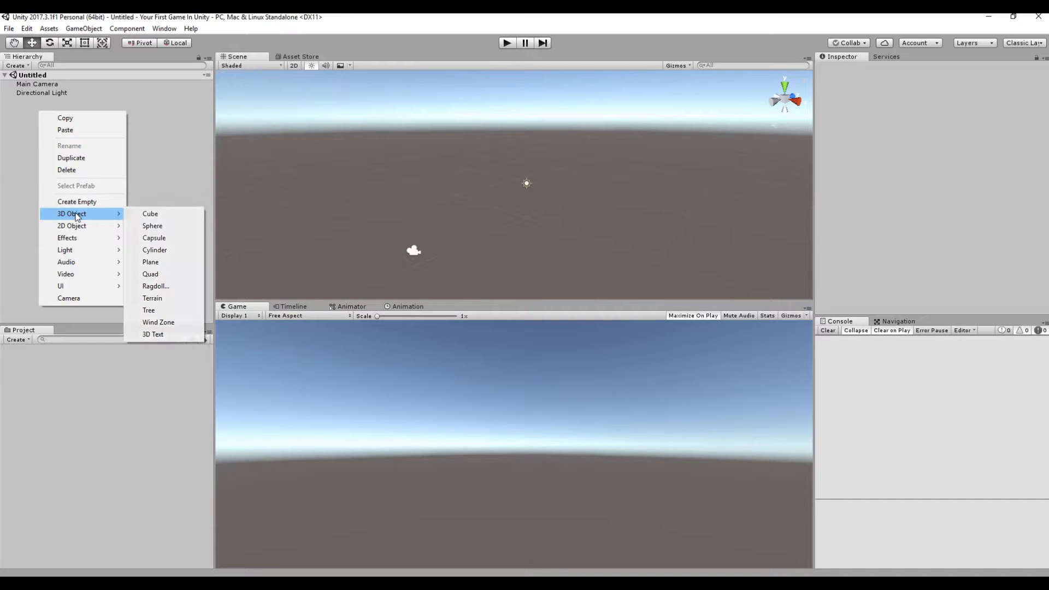
{"action": "left_click", "coordinate": [37, 164]}
{"action": "left_click", "coordinate": [25, 66]}
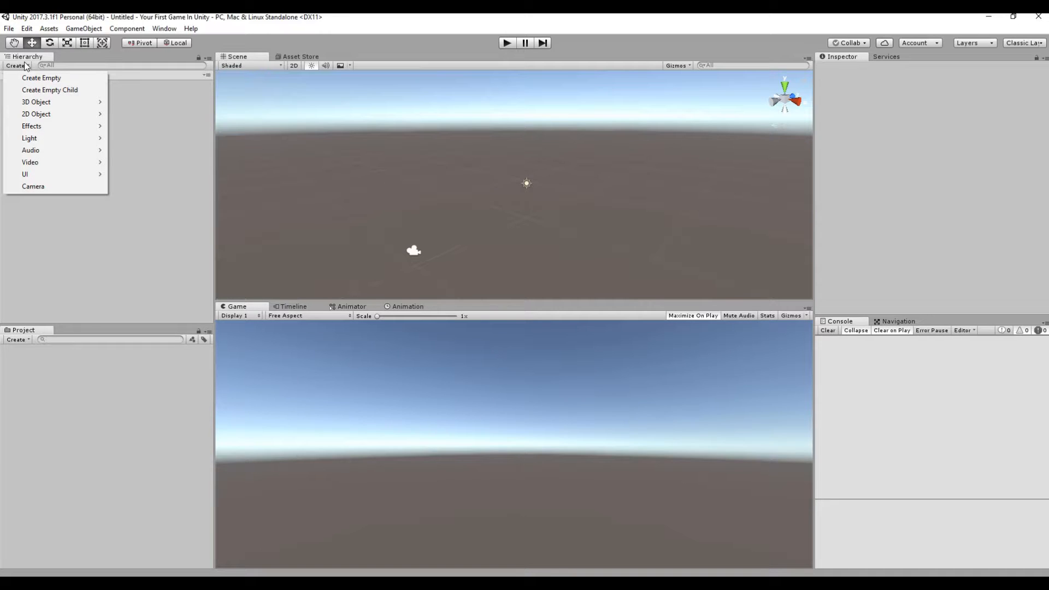
{"action": "left_click", "coordinate": [83, 31]}
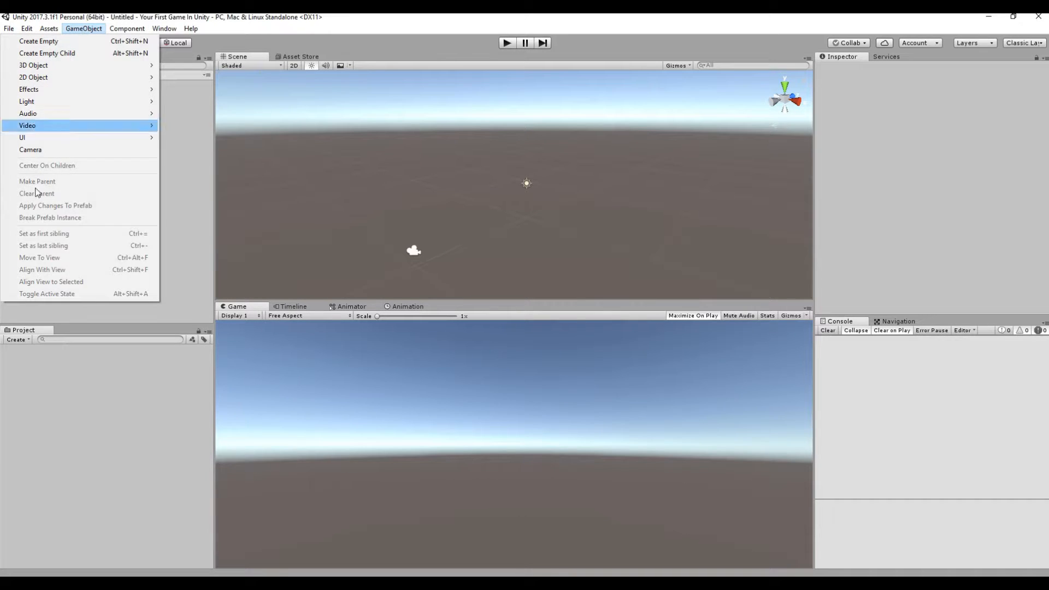
Add a 3D cube to the scene and reset its Transform to the origin
{"action": "right_click", "coordinate": [23, 171]}
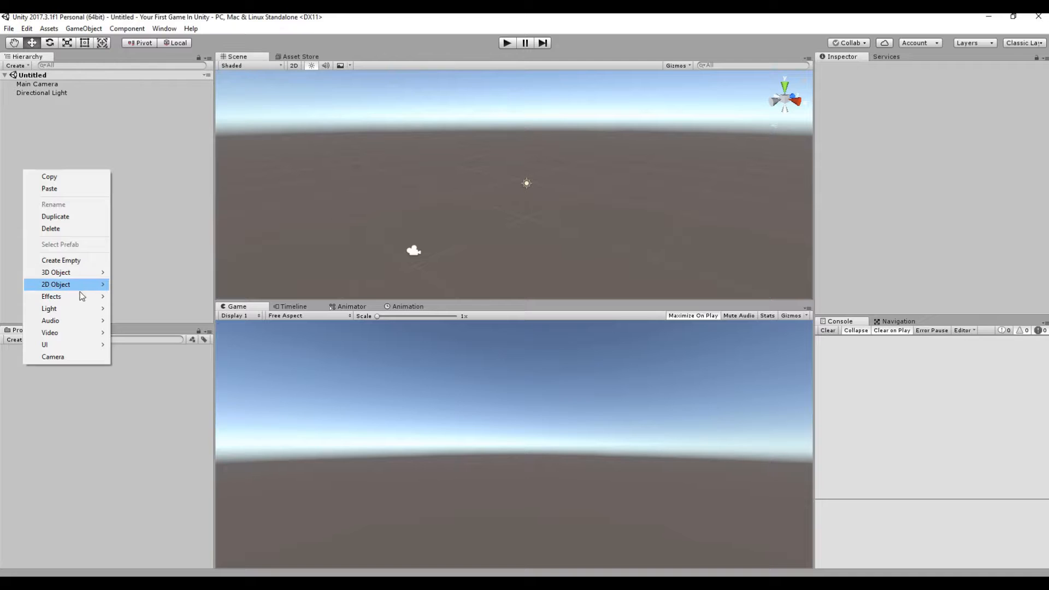
{"action": "mouse_move", "coordinate": [77, 272]}
{"action": "left_click", "coordinate": [137, 273]}
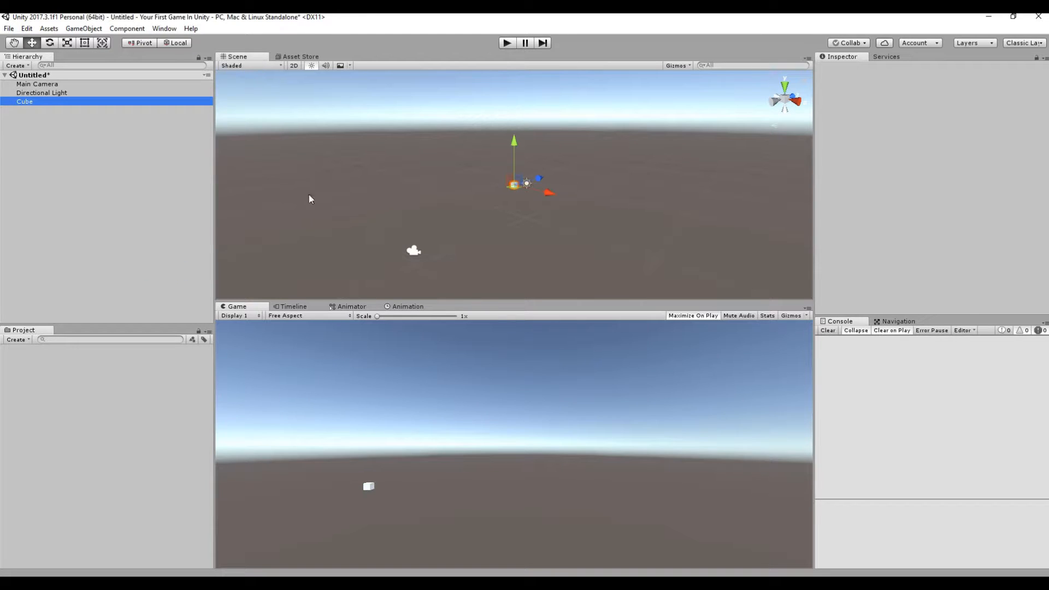
{"action": "scroll", "coordinate": [559, 170], "scroll_direction": "up", "scroll_amount": 5}
{"action": "right_click", "coordinate": [845, 91]}
{"action": "left_click", "coordinate": [871, 102]}
{"action": "key", "text": "f"}
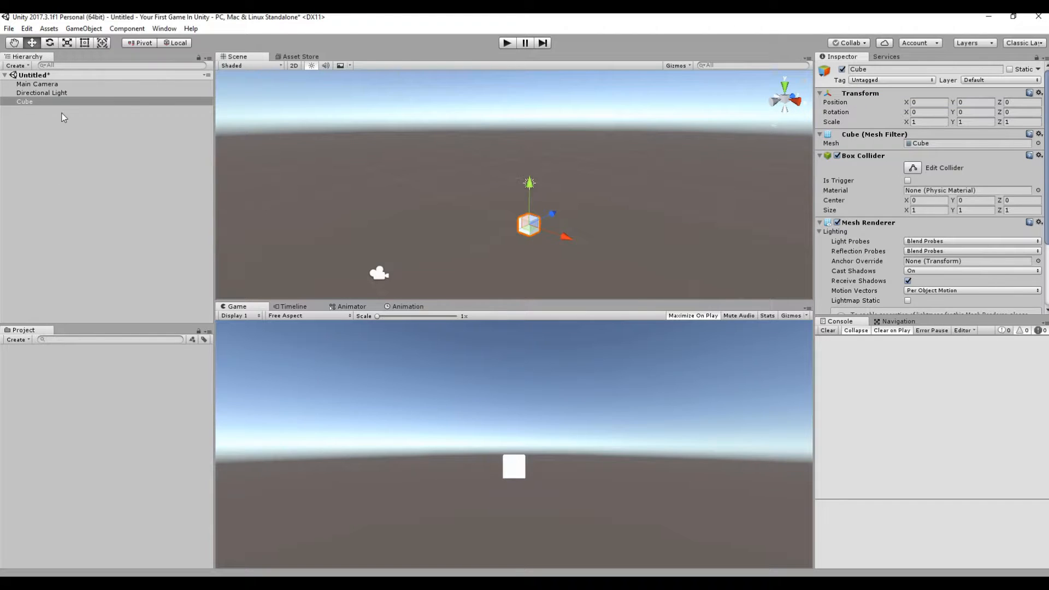
{"action": "double_click", "coordinate": [51, 102]}
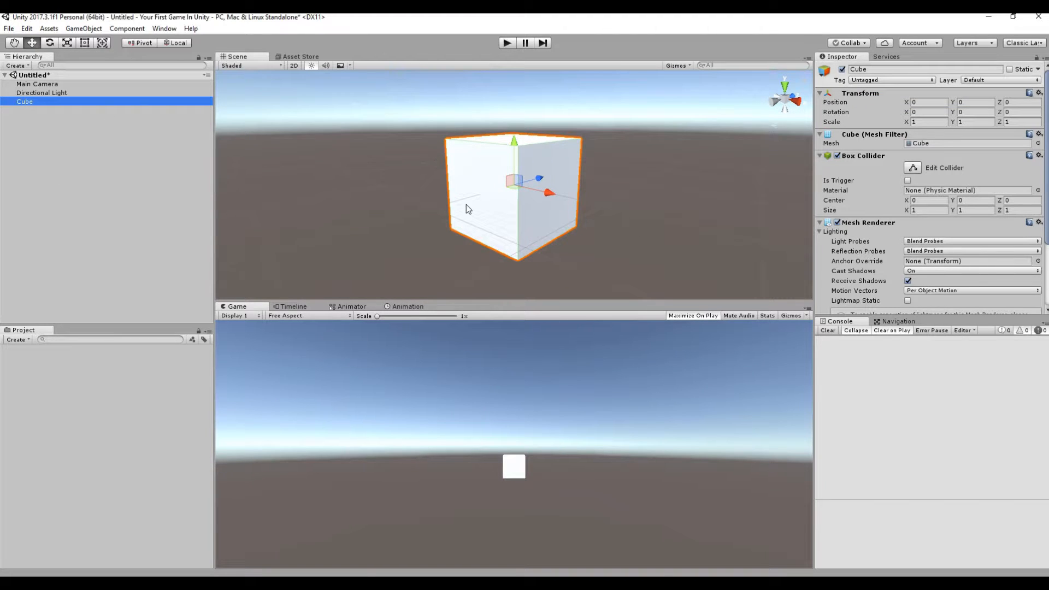
Try moving the cube in the scene, and reset its Transform again
{"action": "scroll", "coordinate": [499, 180], "scroll_direction": "down", "scroll_amount": 6}
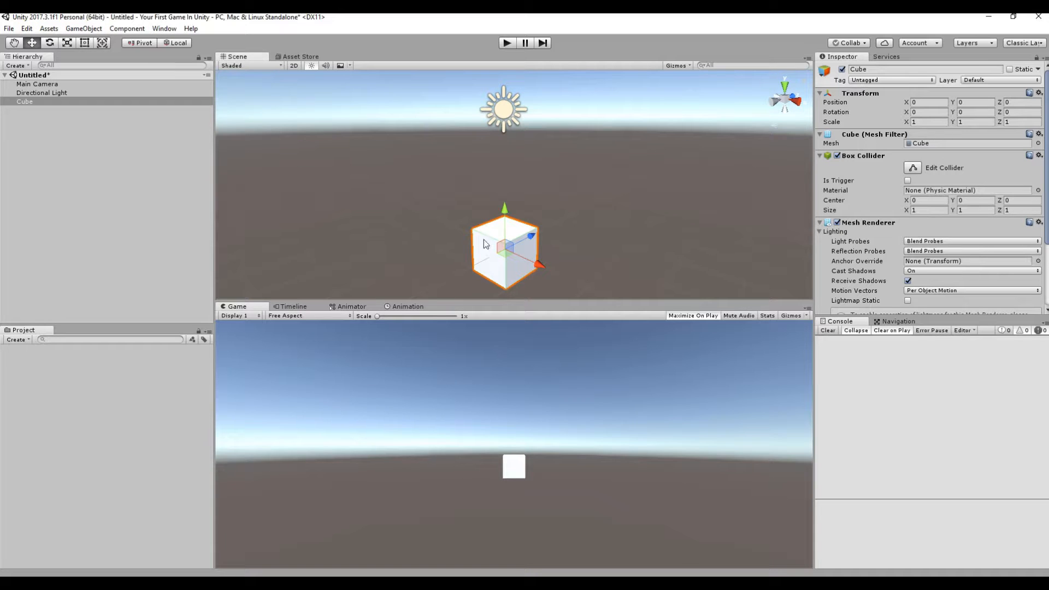
{"action": "left_click_drag", "start_coordinate": [530, 258], "coordinate": [534, 285], "text": "ctrl"}
{"action": "right_click", "coordinate": [877, 97]}
{"action": "left_click", "coordinate": [898, 103]}
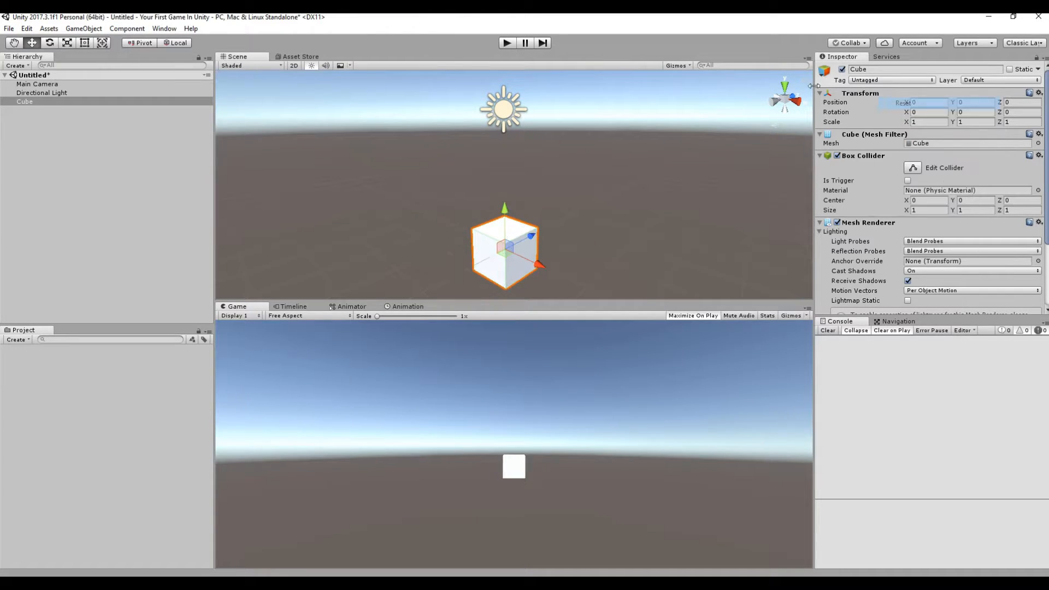
Try stretching the cube along Z with the Scale tool, and set its Z scale back to 1
{"action": "left_click", "coordinate": [66, 45]}
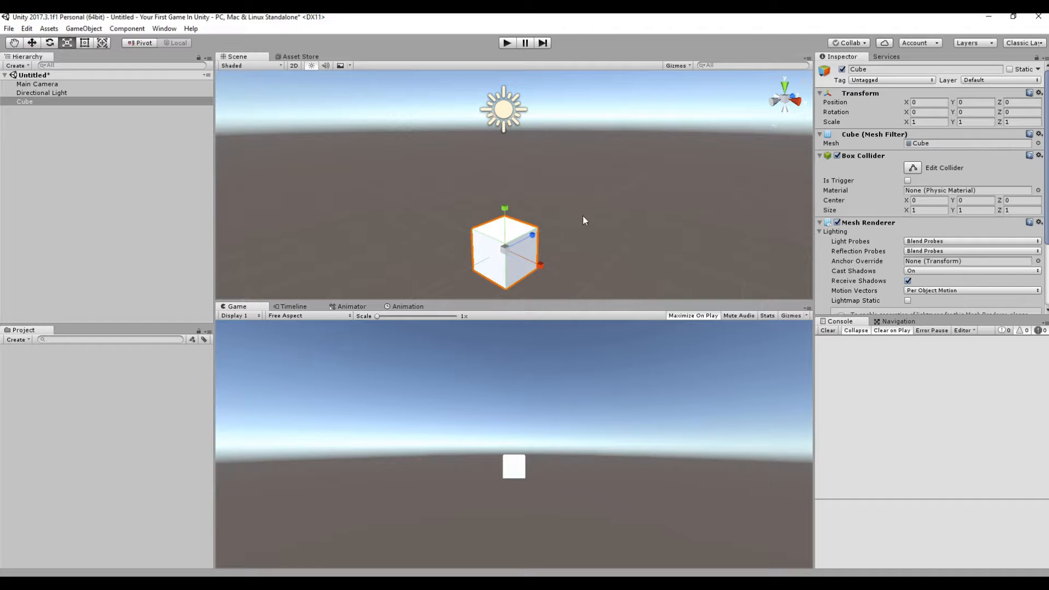
{"action": "left_click_drag", "start_coordinate": [527, 236], "coordinate": [678, 201]}
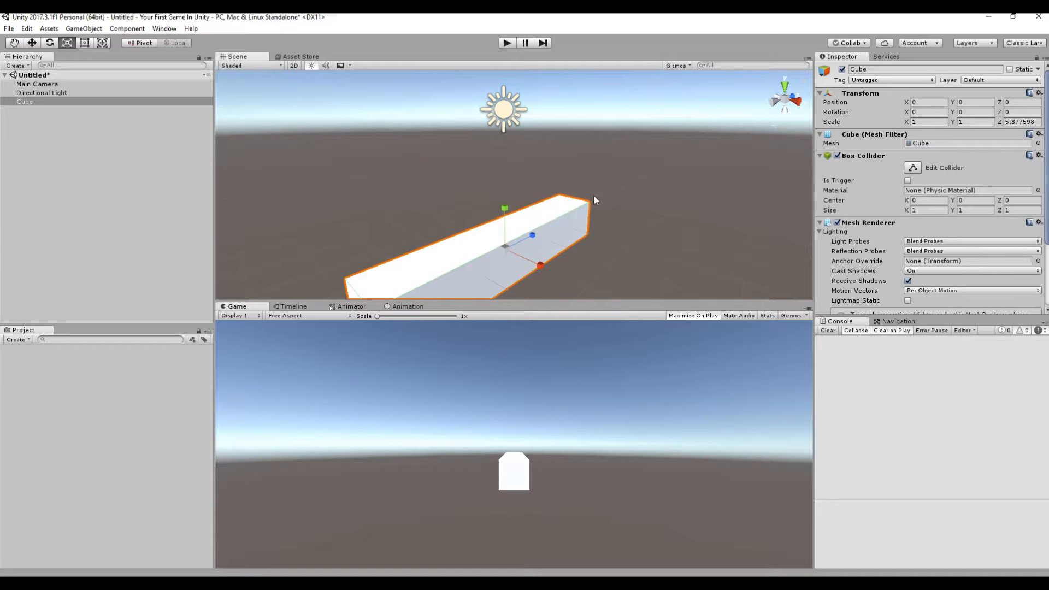
{"action": "left_click", "coordinate": [1038, 121]}
{"action": "type", "text": "1"}
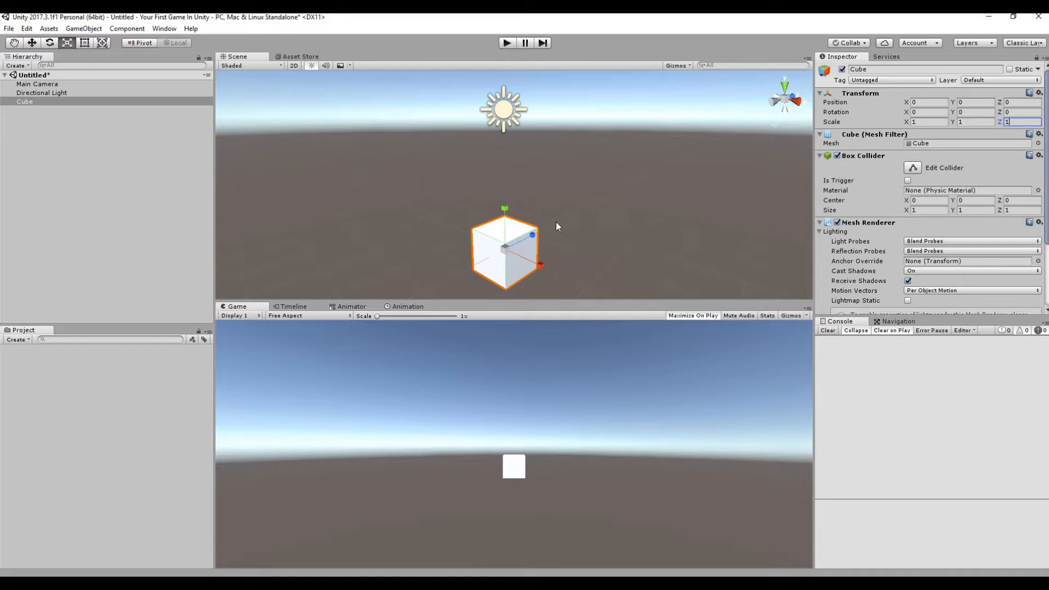
Scale the cube to 30 on both X and Z to form a wide, flat platform
{"action": "left_click_drag", "start_coordinate": [527, 238], "coordinate": [645, 195]}
{"action": "middle_click_drag", "start_coordinate": [333, 218], "coordinate": [511, 224]}
{"action": "left_click_drag", "start_coordinate": [648, 264], "coordinate": [814, 278]}
{"action": "middle_click_drag", "start_coordinate": [814, 277], "coordinate": [487, 272]}
{"action": "left_click_drag", "start_coordinate": [494, 234], "coordinate": [617, 279]}
{"action": "left_click_drag", "start_coordinate": [492, 210], "coordinate": [653, 122]}
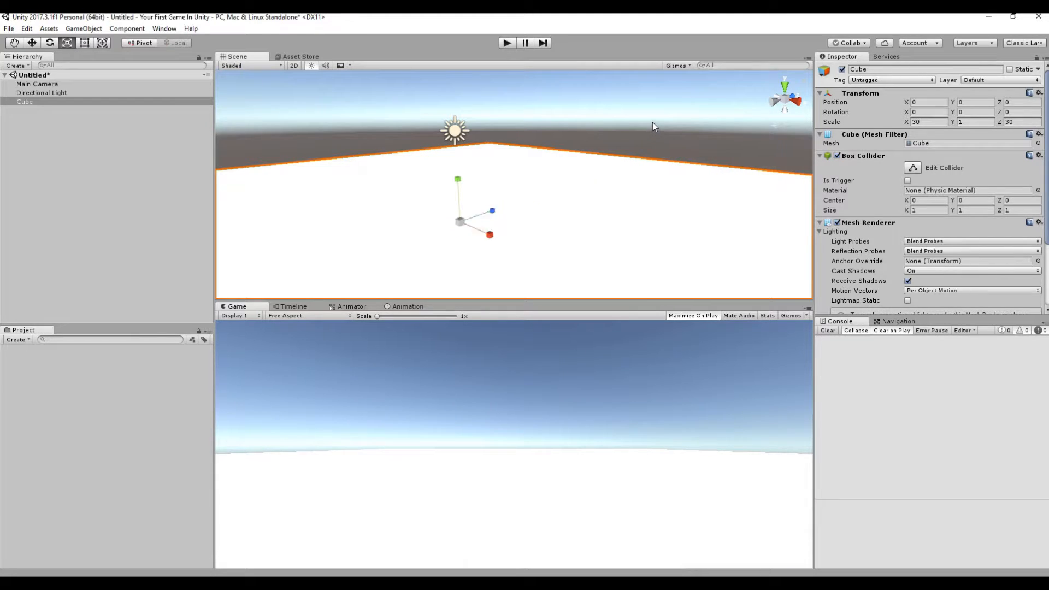
{"action": "left_click", "coordinate": [107, 205]}
{"action": "scroll", "coordinate": [458, 196], "scroll_direction": "down", "scroll_amount": 2}
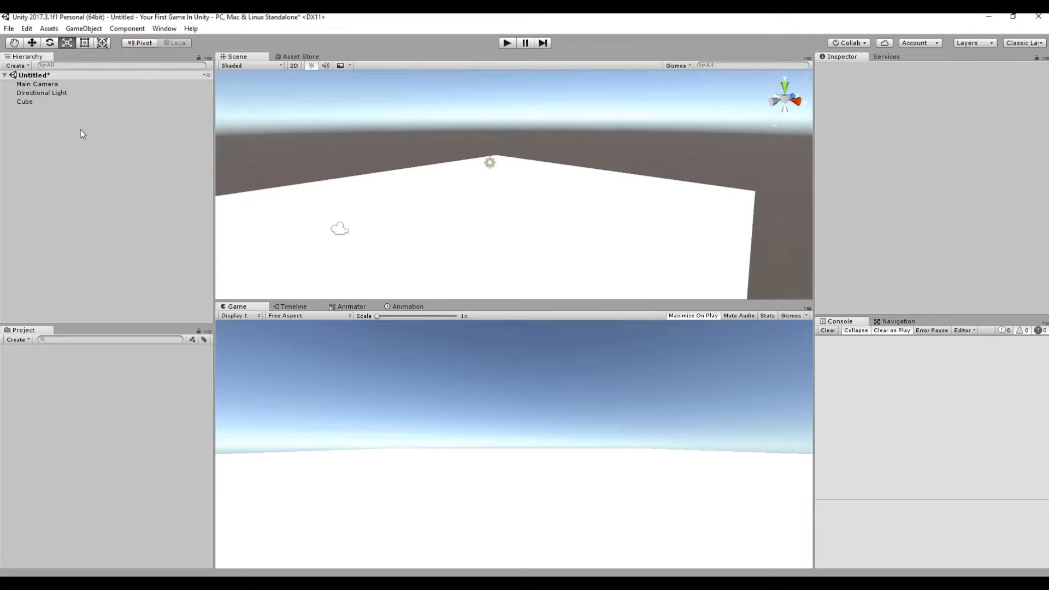
{"action": "left_click", "coordinate": [82, 103]}
{"action": "double_click", "coordinate": [82, 102]}
{"action": "left_click", "coordinate": [75, 149]}
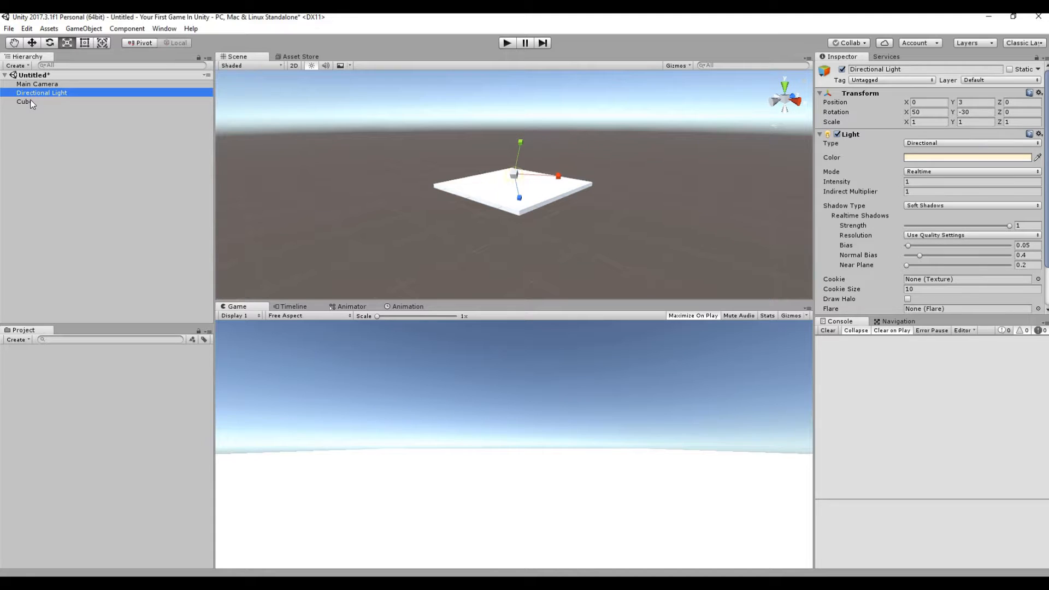
Try aligning the Directional Light with the current scene view, undo it, and reselect the light
{"action": "key", "text": "ctrl+shift+f"}
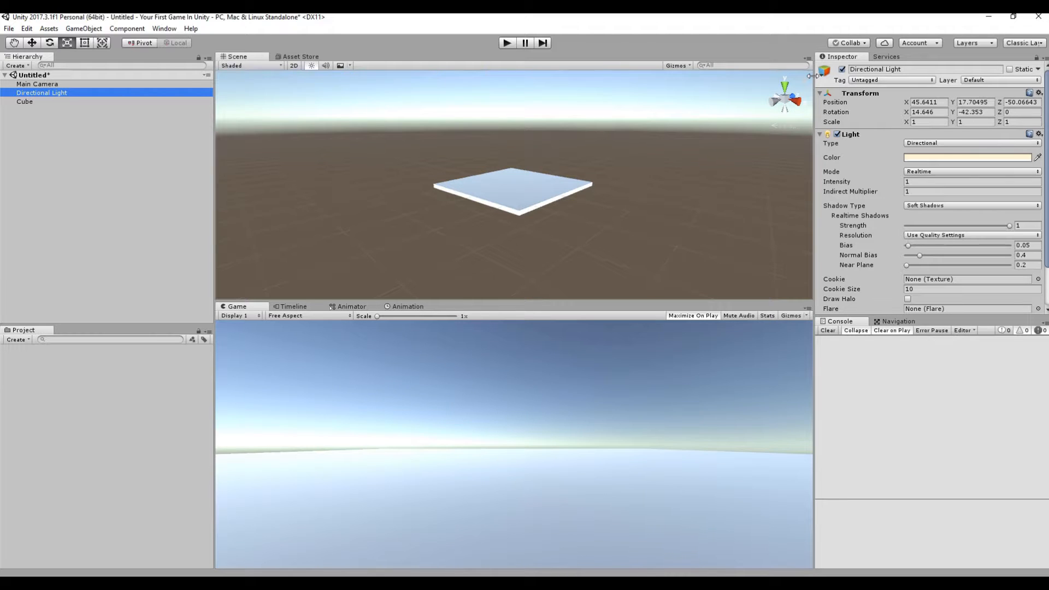
{"action": "key", "text": "ctrl+z"}
{"action": "left_click", "coordinate": [137, 161]}
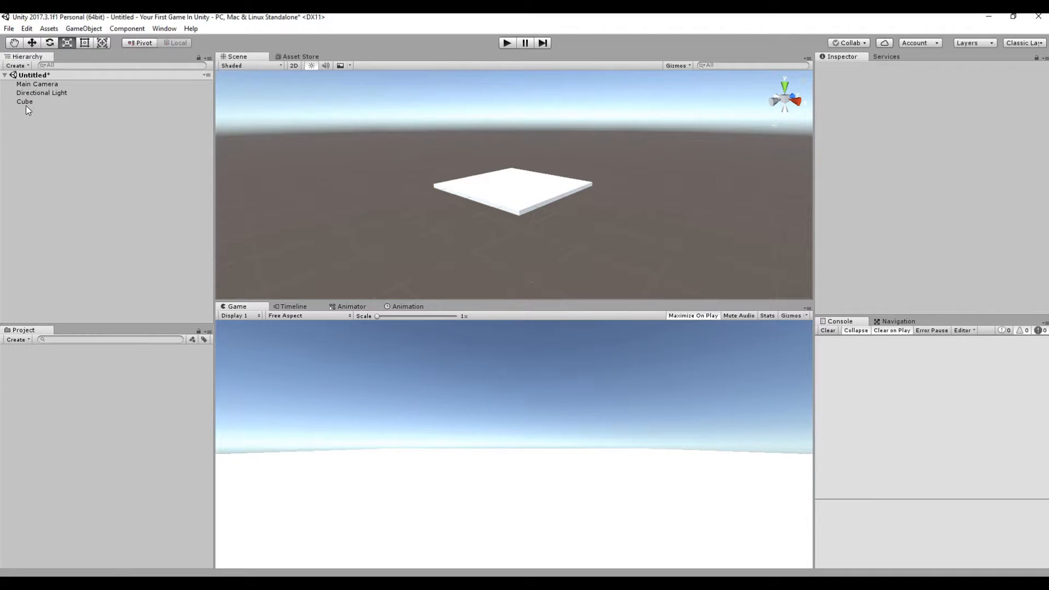
{"action": "left_click", "coordinate": [42, 94]}
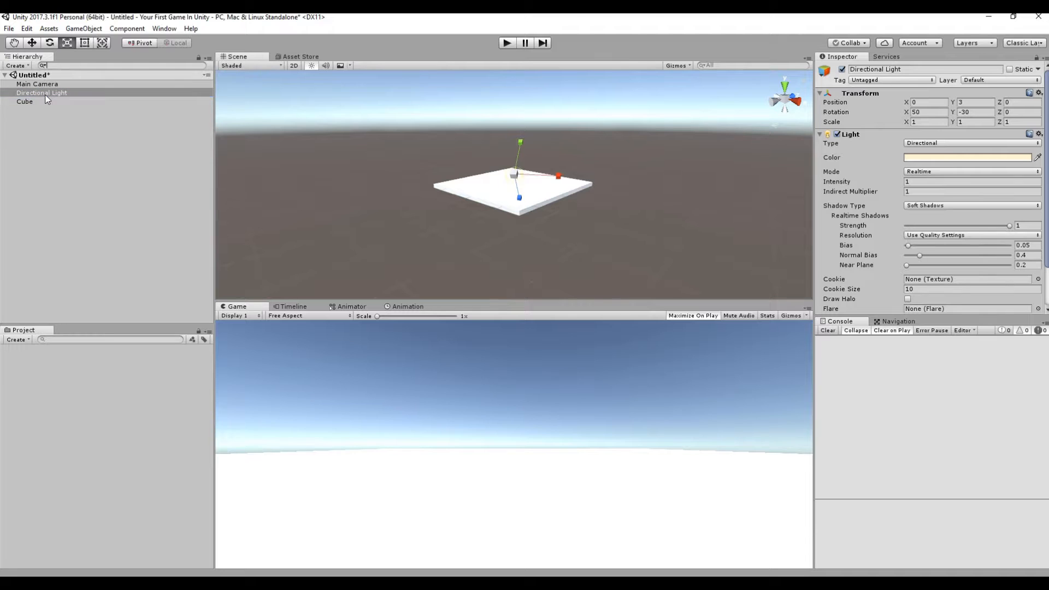
{"action": "type", "text": "F"}
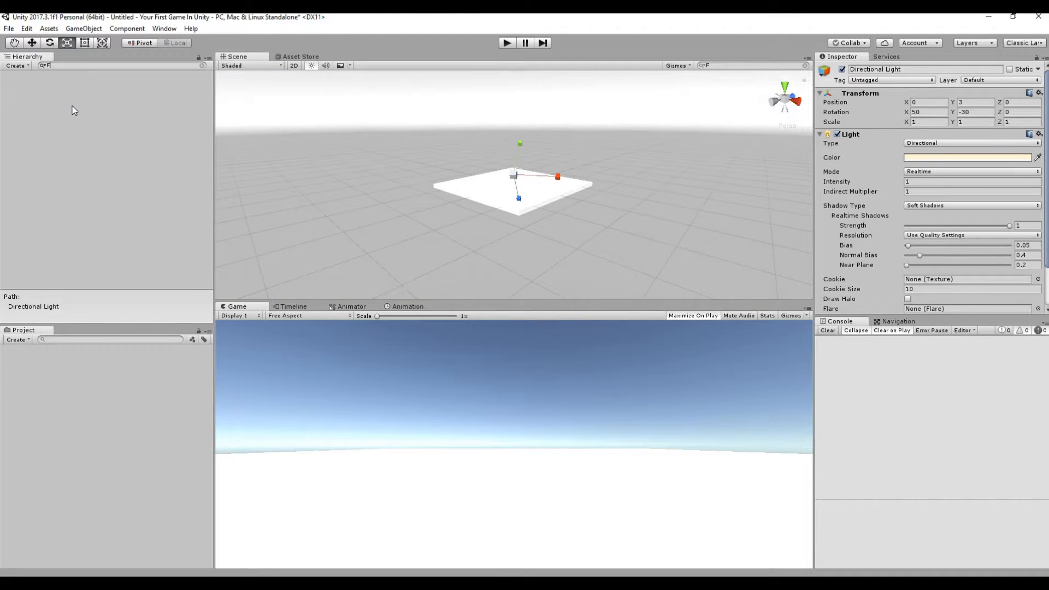
{"action": "key", "text": "ctrl+z"}
{"action": "key", "text": "ctrl+z"}
{"action": "key", "text": "ctrl+z"}
{"action": "key", "text": "ctrl+z"}
{"action": "key", "text": "ctrl+z"}
{"action": "key", "text": "ctrl+z"}
{"action": "key", "text": "ctrl+z"}
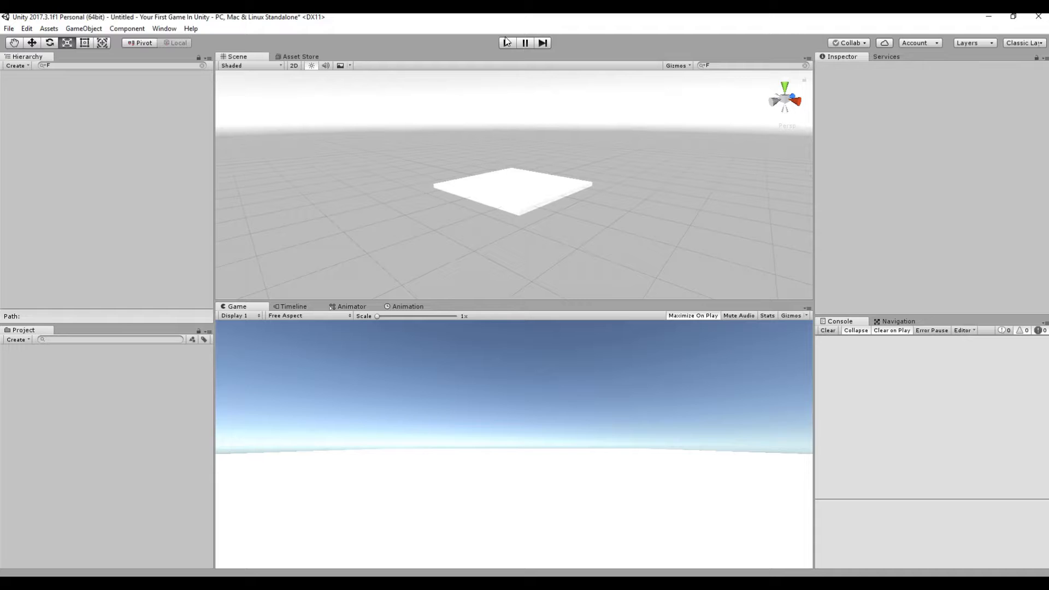
{"action": "left_click_drag", "start_coordinate": [15, 325], "coordinate": [13, 332]}
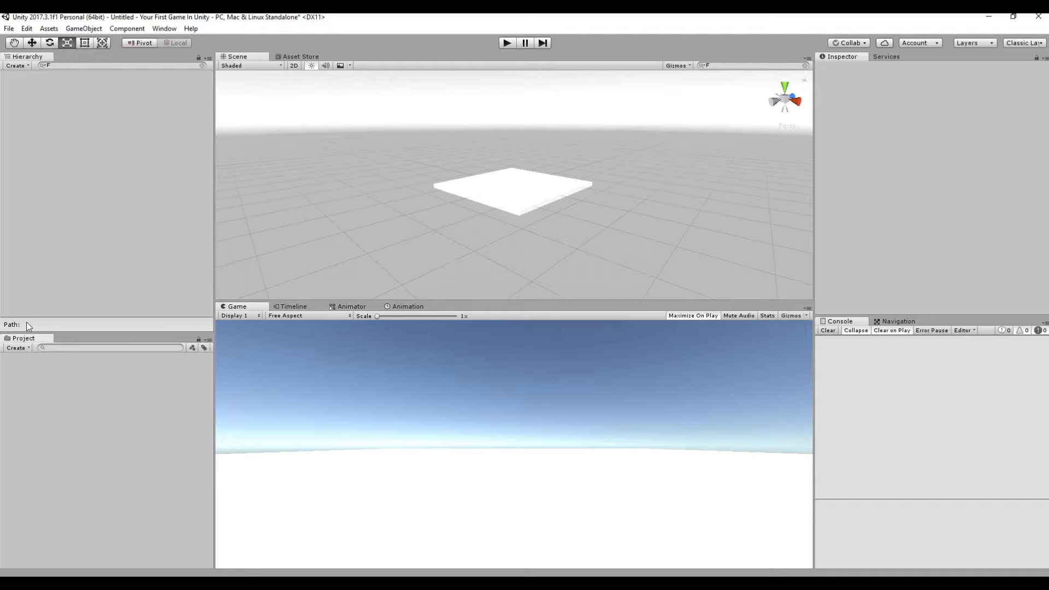
{"action": "key", "text": "ctrl+z"}
{"action": "left_click", "coordinate": [6, 28]}
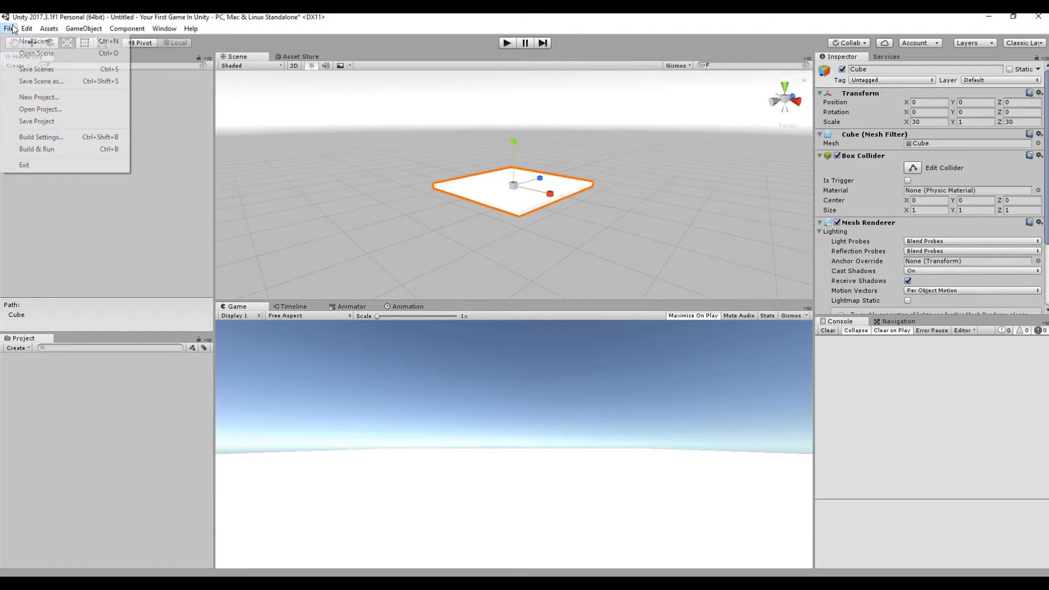
{"action": "left_click", "coordinate": [137, 149]}
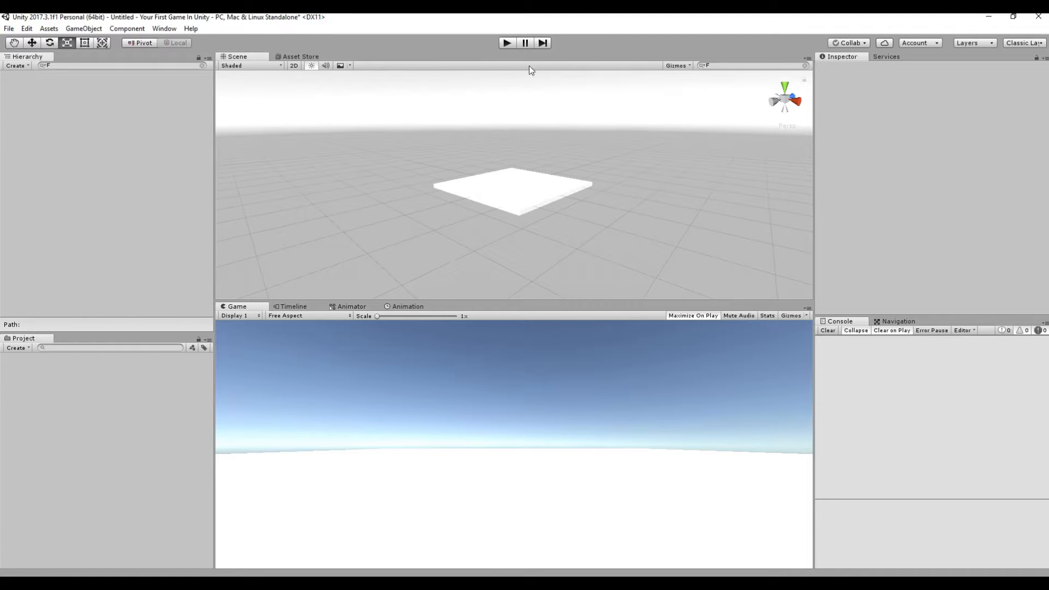
Test-run the game, stop it, and inspect the platform cube in the Scene view
{"action": "left_click", "coordinate": [506, 44]}
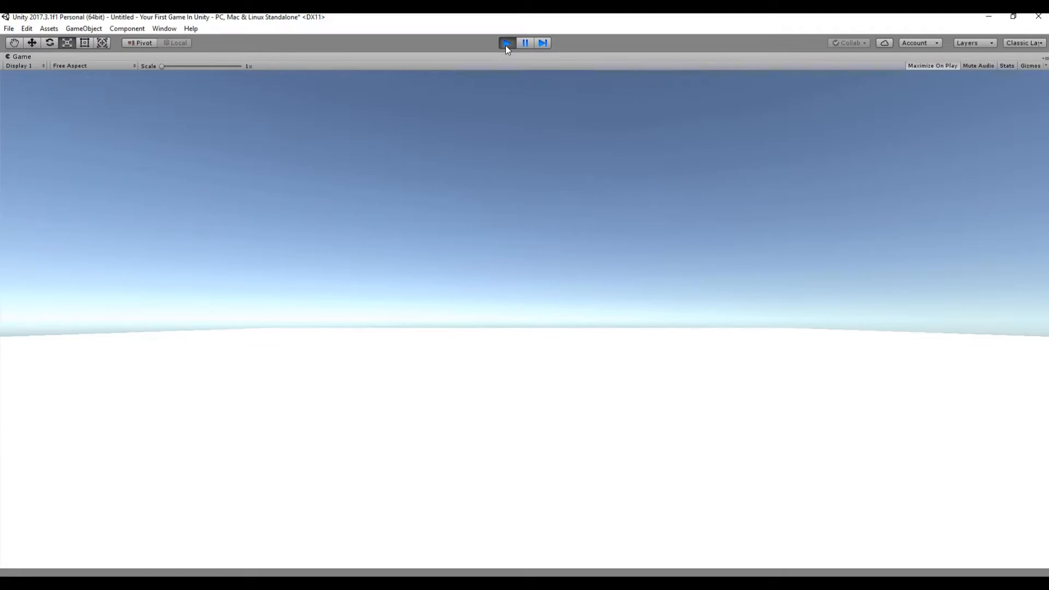
{"action": "left_click", "coordinate": [506, 44]}
{"action": "left_click", "coordinate": [93, 102]}
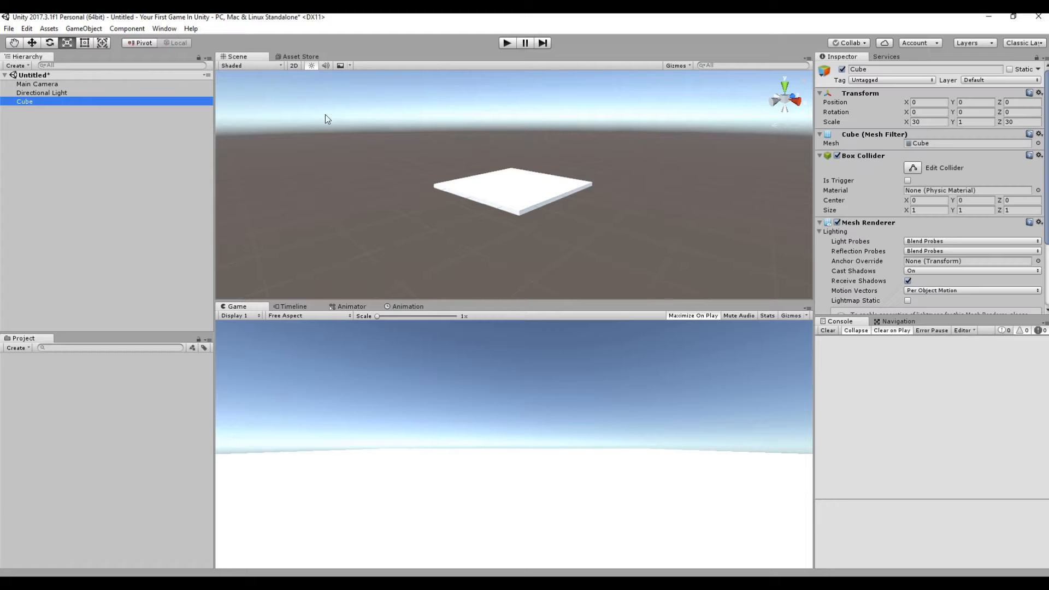
{"action": "scroll", "coordinate": [520, 222], "scroll_direction": "up", "scroll_amount": 3}
{"action": "scroll", "coordinate": [513, 202], "scroll_direction": "up", "scroll_amount": 1}
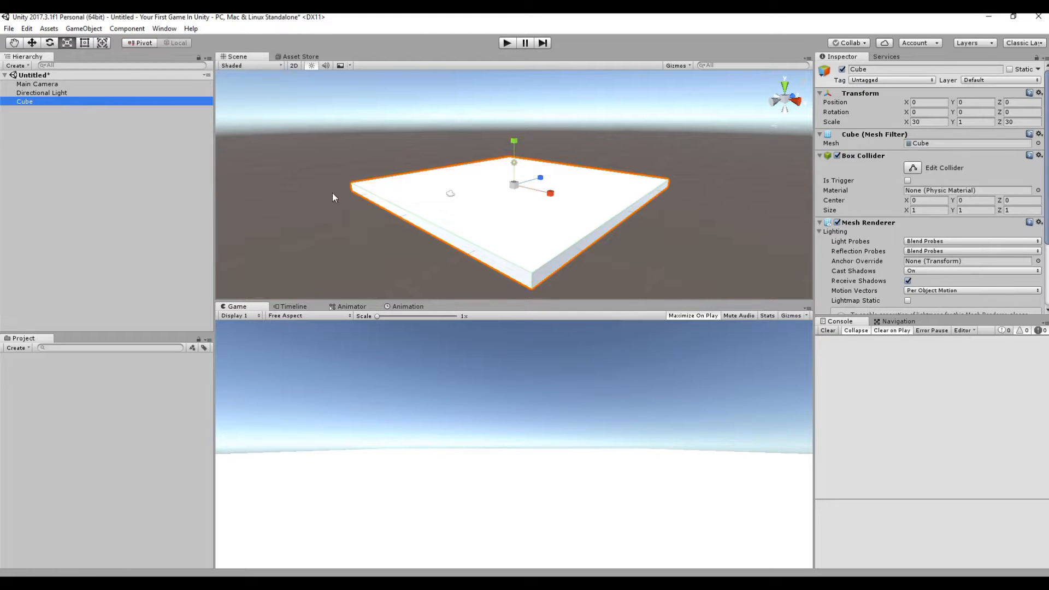
{"action": "left_click", "coordinate": [182, 180]}
Try toggling the Scene view's 2D mode, scene lighting and effects, and restore each setting
{"action": "left_click_drag", "start_coordinate": [640, 160], "coordinate": [309, 164], "text": "alt"}
{"action": "middle_click_drag", "start_coordinate": [309, 164], "coordinate": [374, 152]}
{"action": "left_click", "coordinate": [293, 65]}
{"action": "left_click", "coordinate": [292, 65]}
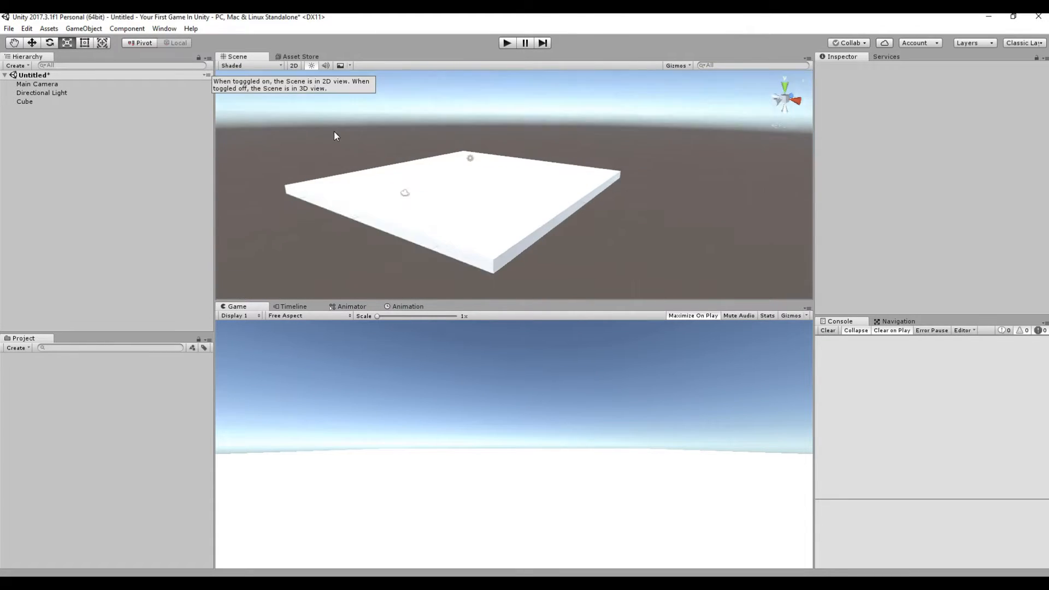
{"action": "left_click", "coordinate": [313, 66]}
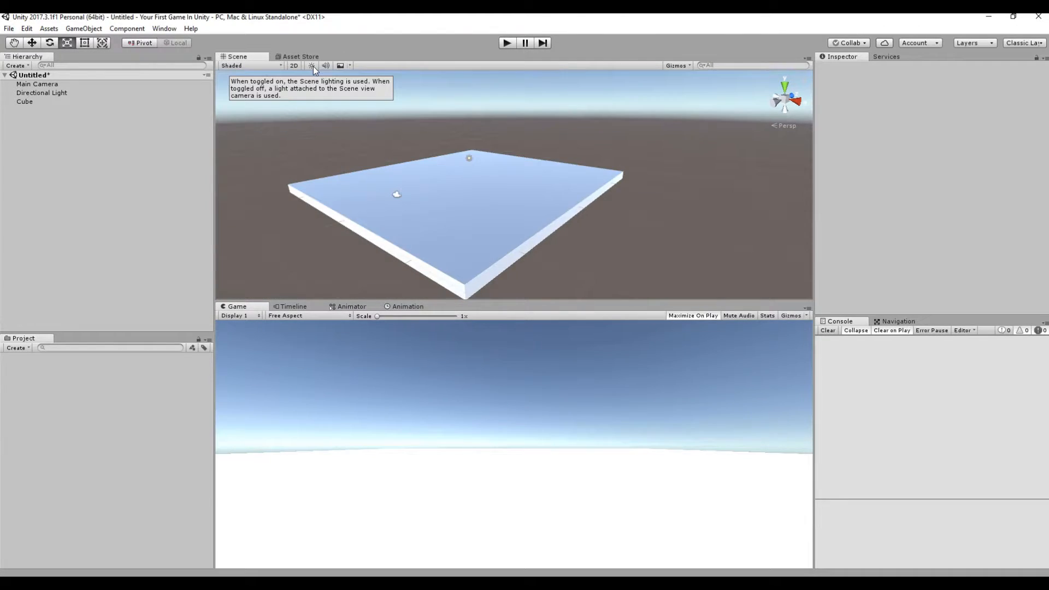
{"action": "left_click", "coordinate": [313, 66]}
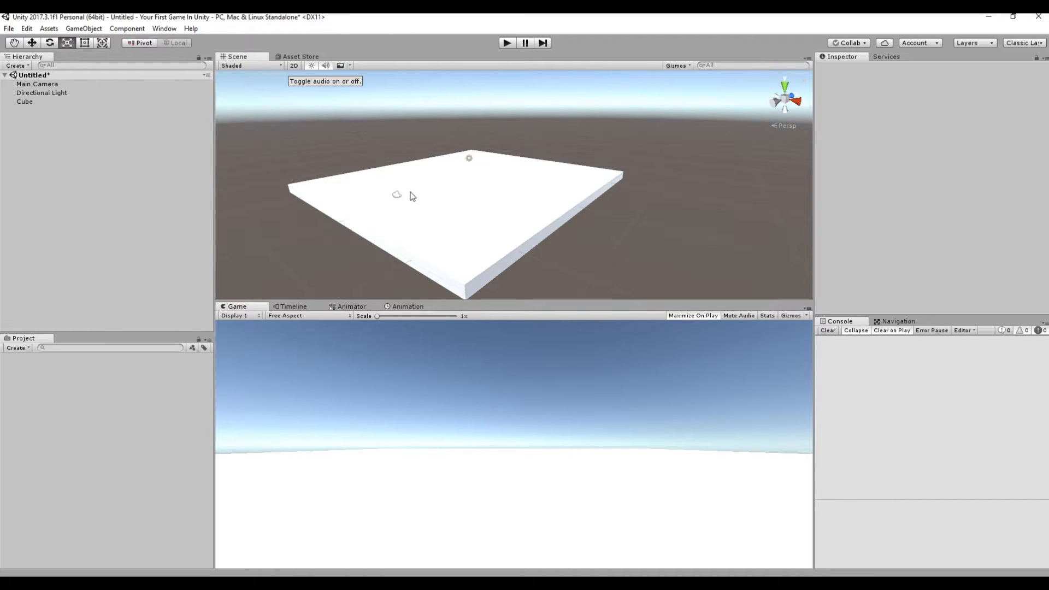
{"action": "left_click", "coordinate": [340, 66]}
{"action": "left_click", "coordinate": [340, 66]}
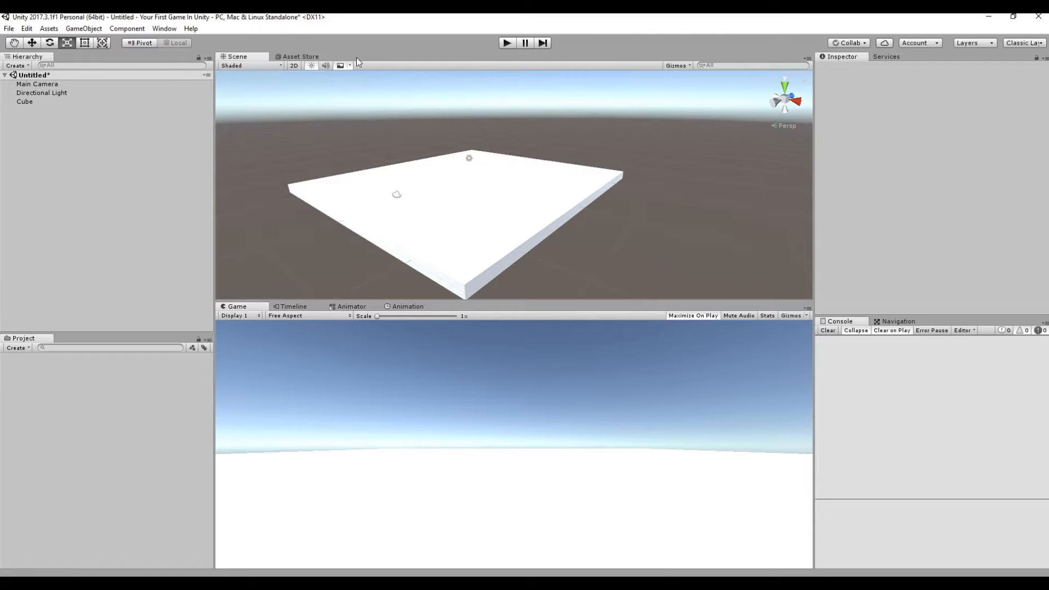
{"action": "left_click", "coordinate": [341, 65]}
{"action": "left_click", "coordinate": [340, 66]}
{"action": "right_click_drag", "start_coordinate": [342, 176], "coordinate": [418, 171]}
{"action": "middle_click_drag", "start_coordinate": [413, 178], "coordinate": [577, 198]}
{"action": "right_click_drag", "start_coordinate": [577, 198], "coordinate": [617, 164]}
Create a render texture in the project's assets and delete it again
{"action": "right_click", "coordinate": [75, 425]}
{"action": "left_click", "coordinate": [27, 393]}
{"action": "right_click", "coordinate": [27, 393]}
{"action": "left_click", "coordinate": [7, 351]}
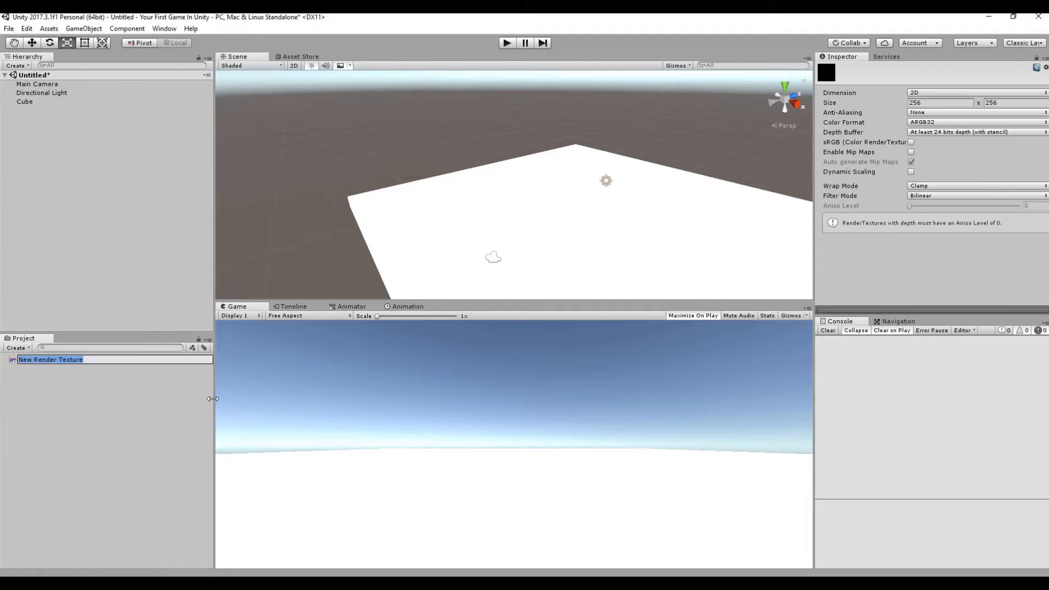
{"action": "left_click", "coordinate": [64, 383]}
{"action": "right_click", "coordinate": [72, 359]}
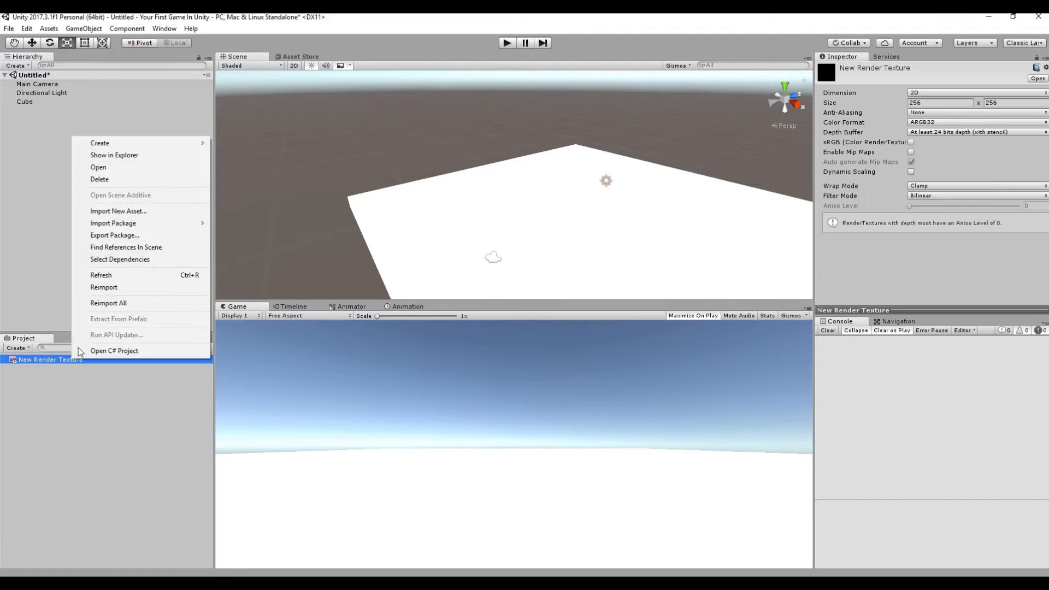
{"action": "left_click", "coordinate": [131, 180]}
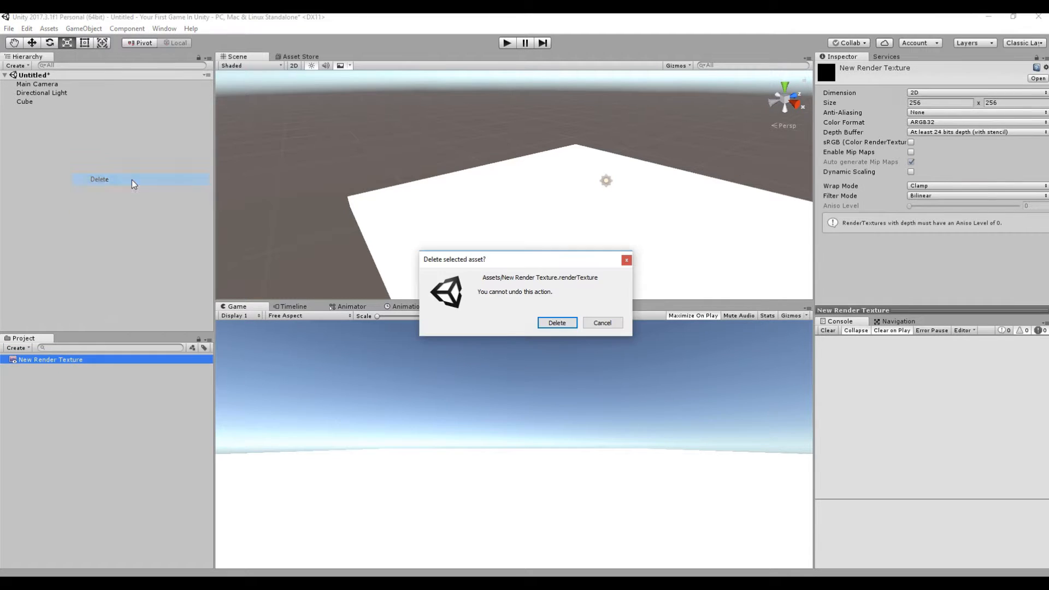
{"action": "left_click", "coordinate": [557, 323]}
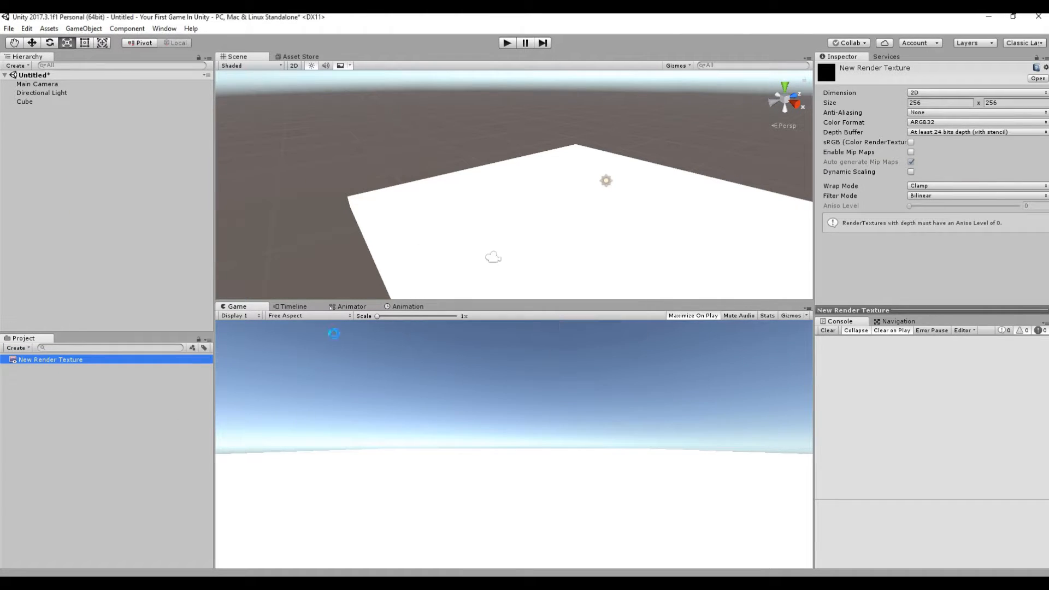
Create a new folder named "Materails" in the project's assets
{"action": "left_click", "coordinate": [53, 30]}
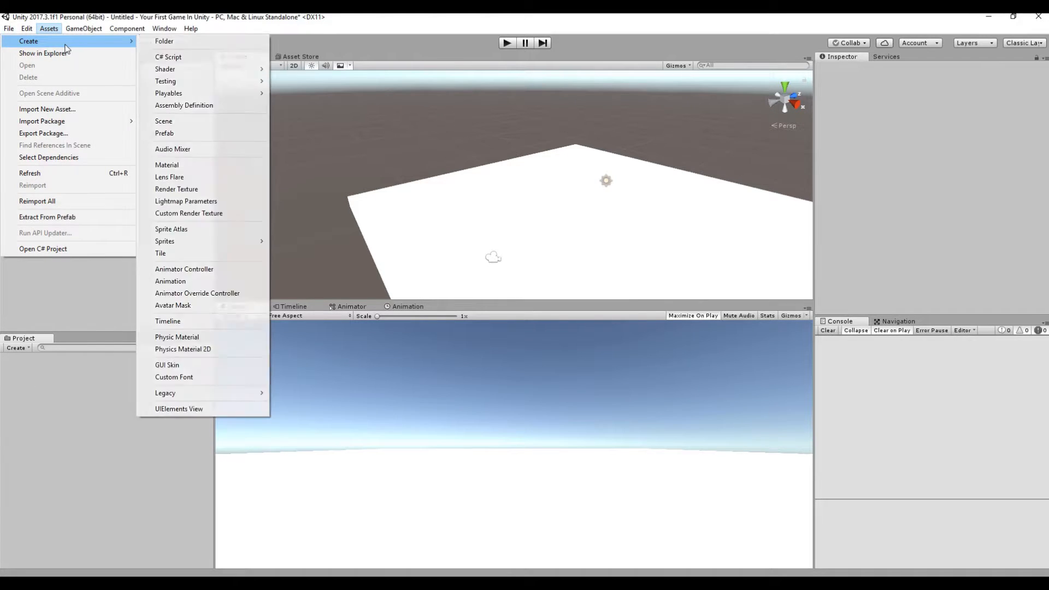
{"action": "mouse_move", "coordinate": [164, 28]}
{"action": "mouse_move", "coordinate": [49, 29]}
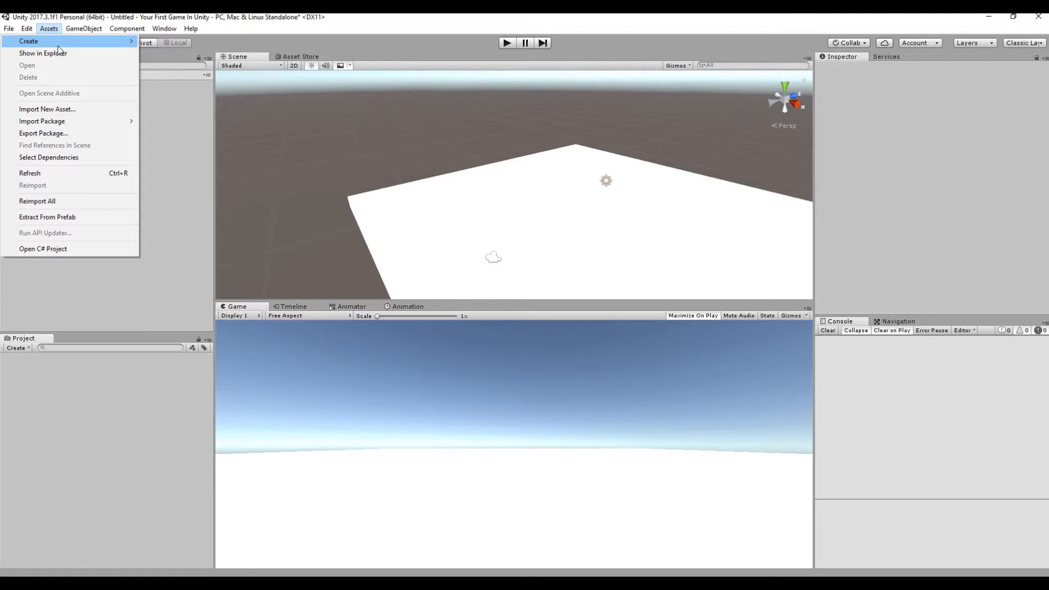
{"action": "left_click", "coordinate": [107, 383]}
{"action": "right_click", "coordinate": [78, 388]}
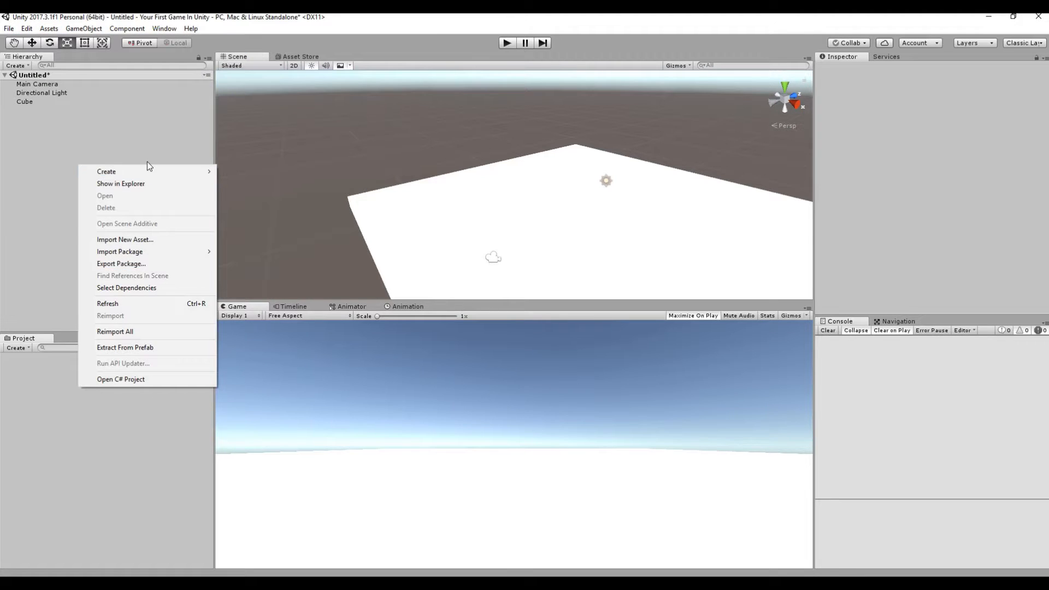
{"action": "mouse_move", "coordinate": [147, 171]}
{"action": "left_click", "coordinate": [240, 172]}
{"action": "type", "text": "Materails"}
{"action": "key", "text": "Return"}
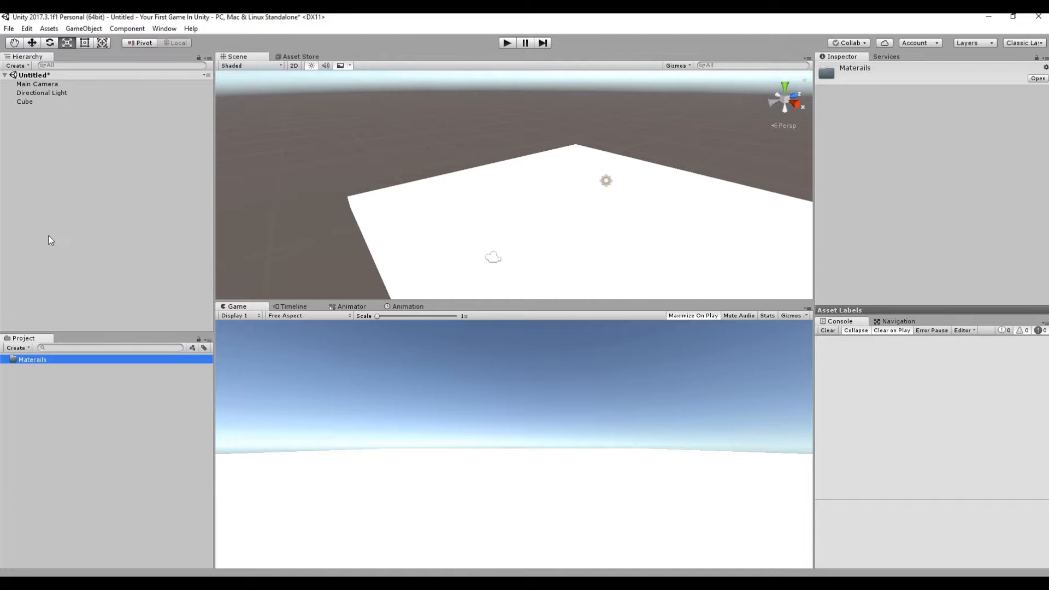
Create a material named "Floor" inside the Materails folder
{"action": "right_click", "coordinate": [42, 361]}
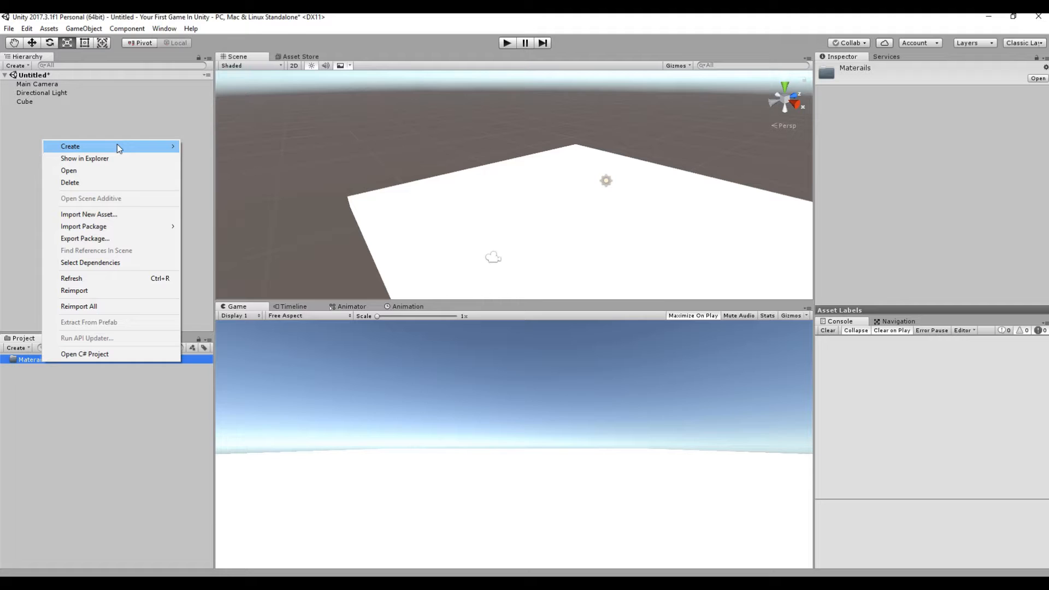
{"action": "mouse_move", "coordinate": [168, 145]}
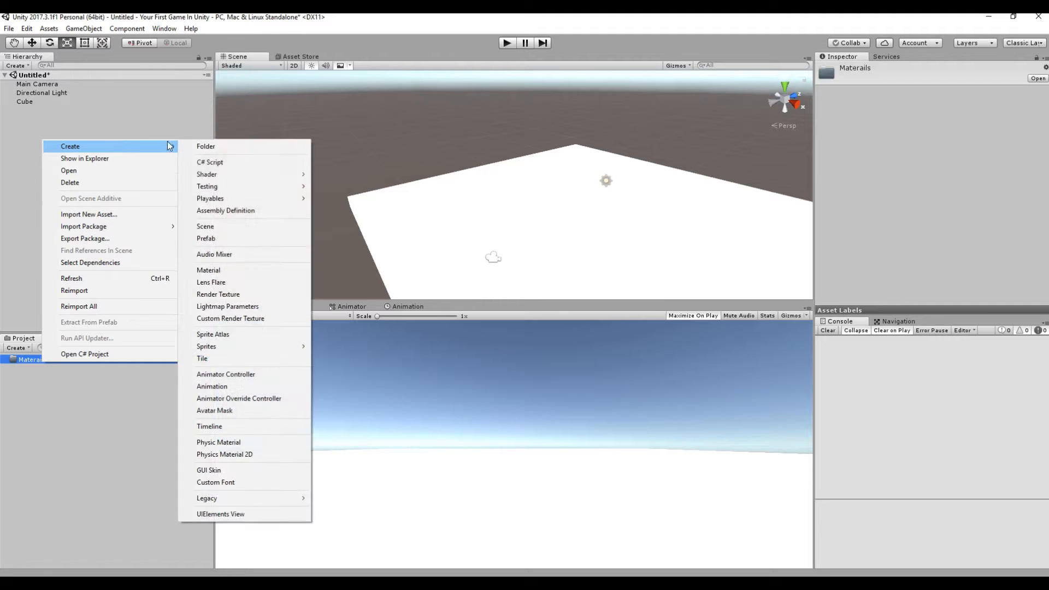
{"action": "left_click", "coordinate": [229, 271]}
{"action": "type", "text": "Floor"}
{"action": "key", "text": "Return"}
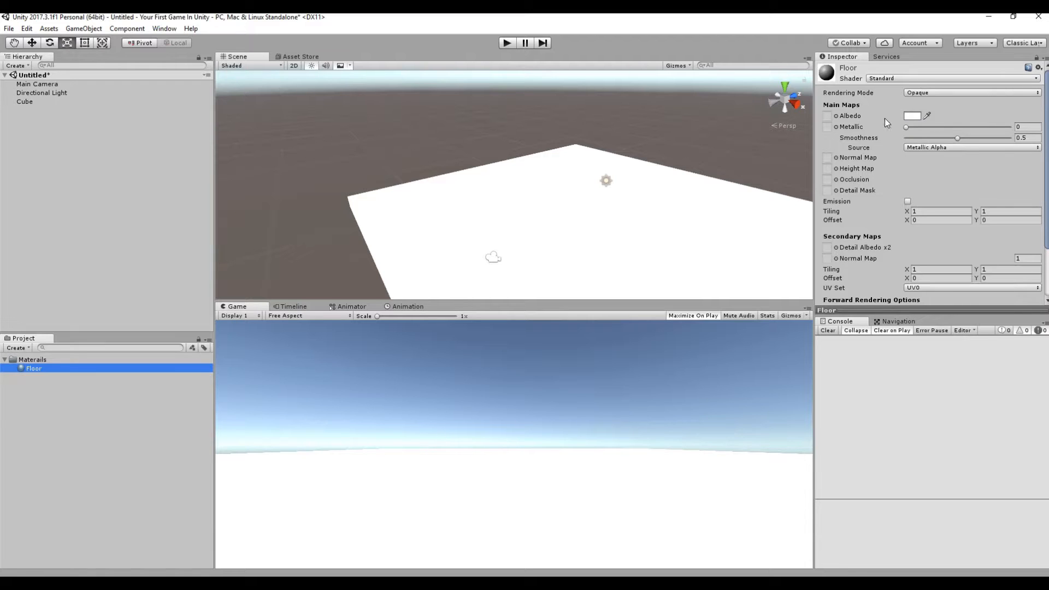
Set the Floor material's albedo color to bright green and apply the material to the platform cube
{"action": "left_click", "coordinate": [912, 116]}
{"action": "left_click", "coordinate": [305, 191]}
{"action": "left_click_drag", "start_coordinate": [290, 180], "coordinate": [295, 143]}
{"action": "left_click", "coordinate": [320, 92]}
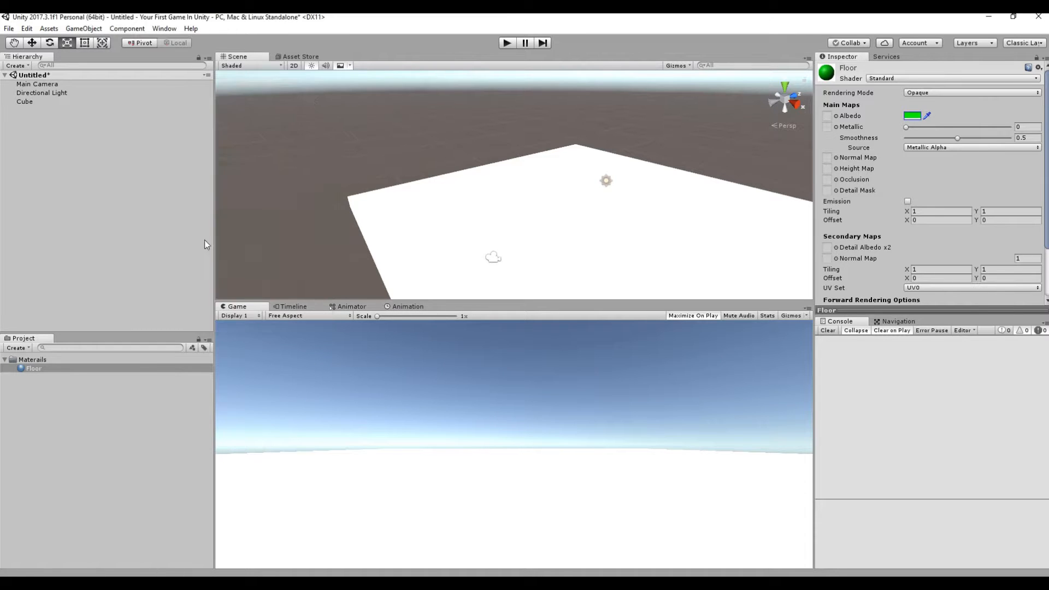
{"action": "left_click_drag", "start_coordinate": [83, 370], "coordinate": [534, 239]}
{"action": "right_click_drag", "start_coordinate": [534, 238], "coordinate": [237, 165]}
Move the Main Camera back from the platform to frame it fully, and test-run the game
{"action": "double_click", "coordinate": [38, 84]}
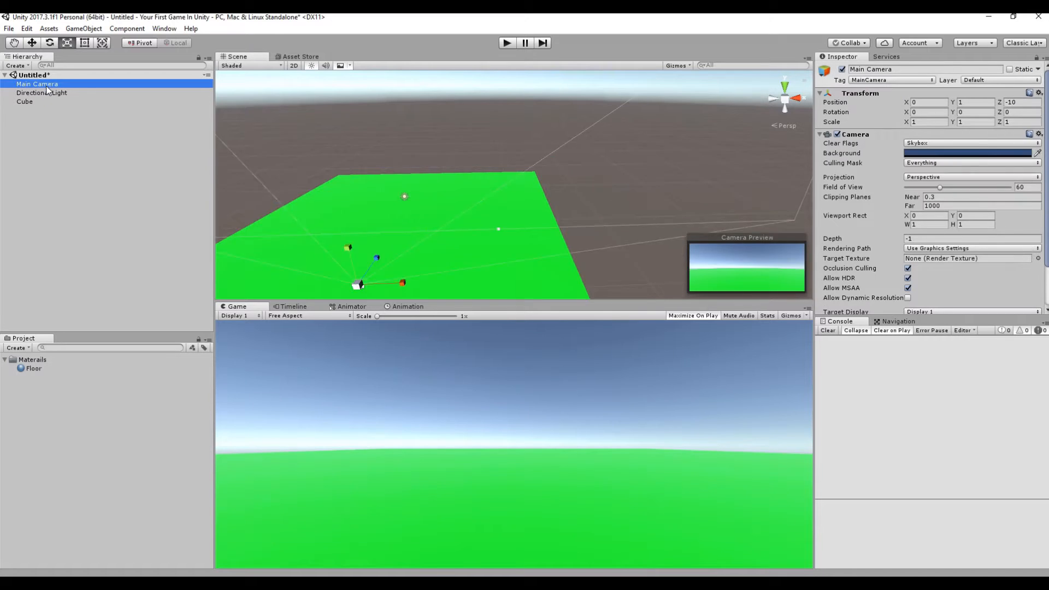
{"action": "left_click", "coordinate": [26, 47]}
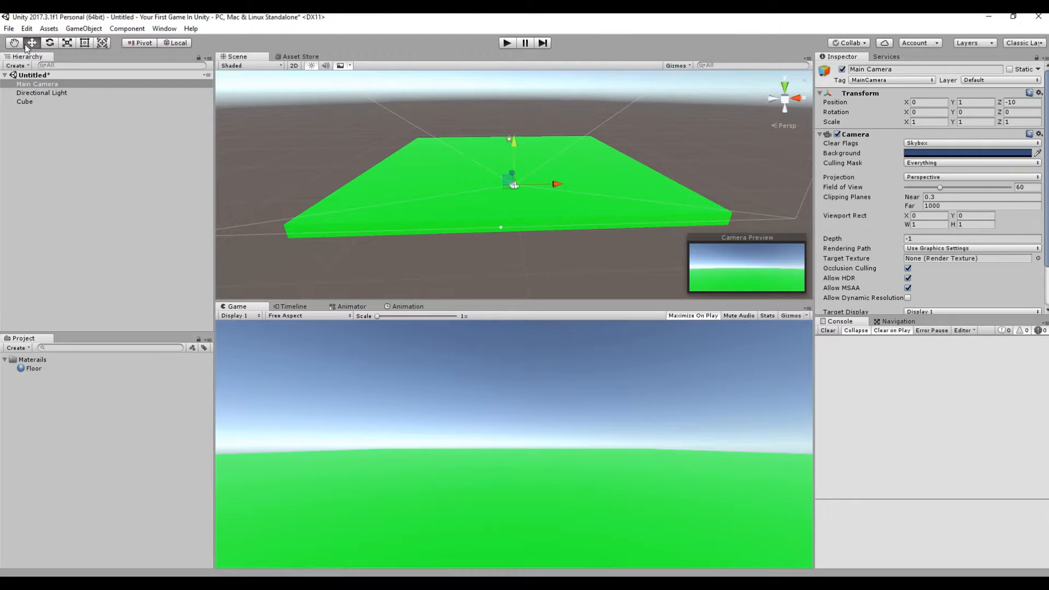
{"action": "left_click_drag", "start_coordinate": [513, 172], "coordinate": [527, 227]}
{"action": "left_click", "coordinate": [134, 200]}
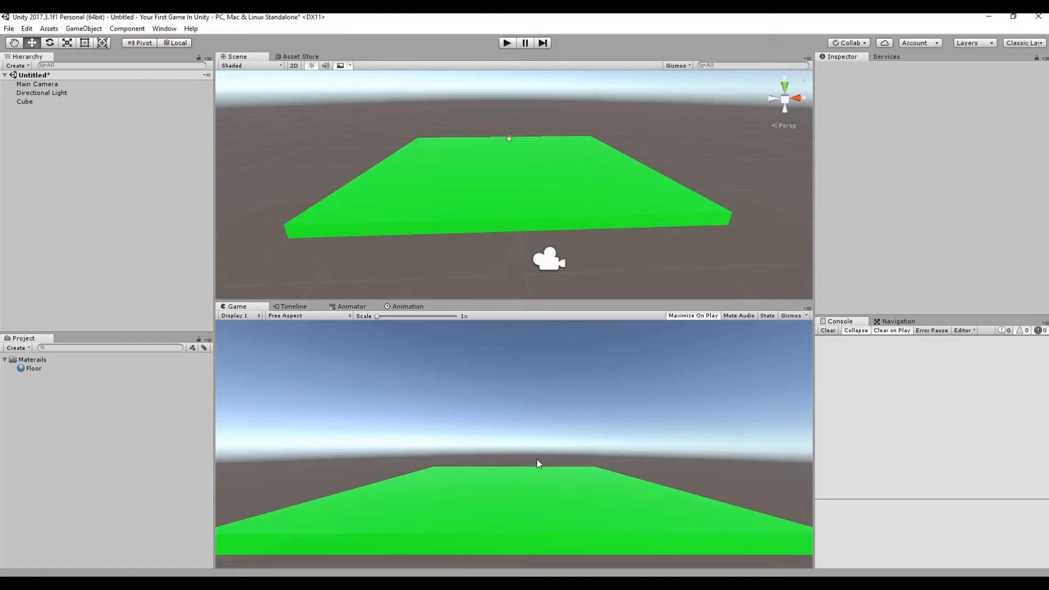
{"action": "left_click", "coordinate": [507, 42]}
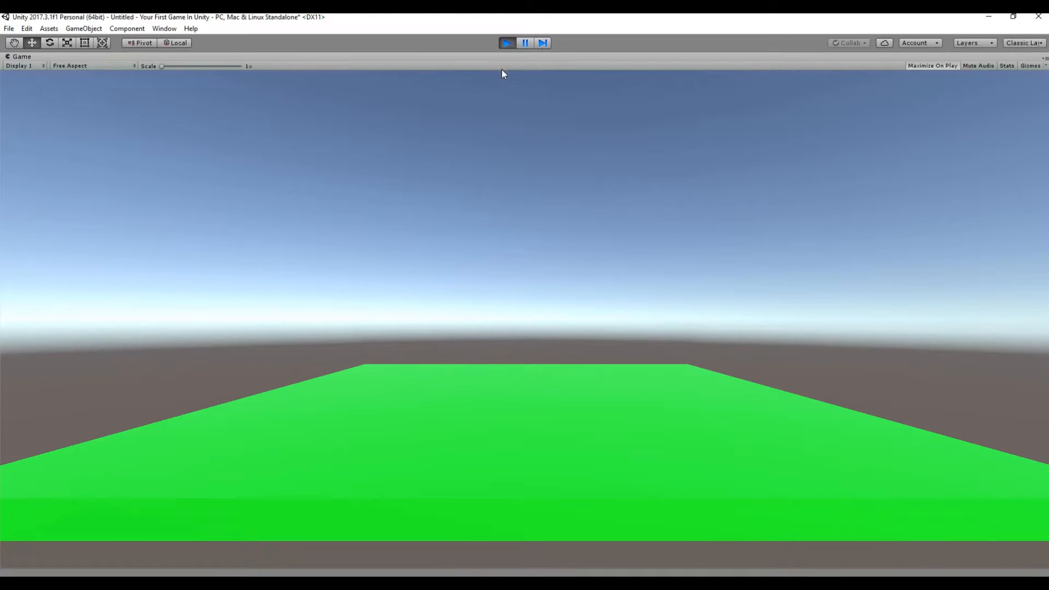
{"action": "left_click", "coordinate": [514, 43]}
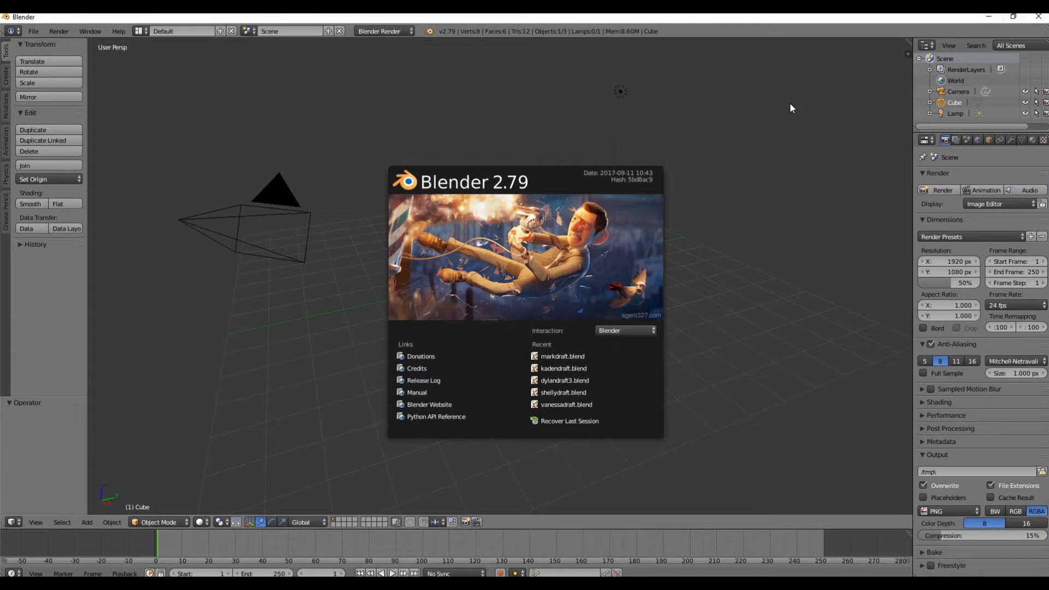
Switch to Blender, dismiss the splash screen, and delete the default cube
{"action": "left_click", "coordinate": [792, 108]}
{"action": "mouse_move", "coordinate": [501, 263]}
{"action": "middle_mouse_down"}
{"action": "mouse_move", "coordinate": [602, 262]}
{"action": "mouse_move", "coordinate": [557, 192]}
{"action": "mouse_move", "coordinate": [498, 298]}
{"action": "mouse_move", "coordinate": [552, 251]}
{"action": "mouse_move", "coordinate": [494, 276]}
{"action": "middle_mouse_up"}
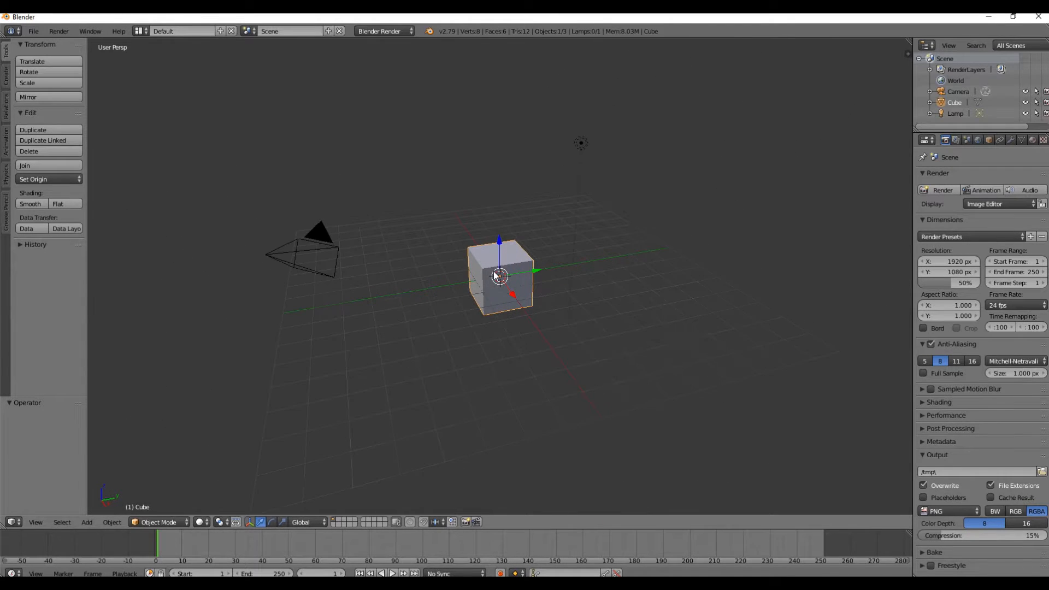
{"action": "key", "text": "x"}
{"action": "left_click", "coordinate": [496, 273]}
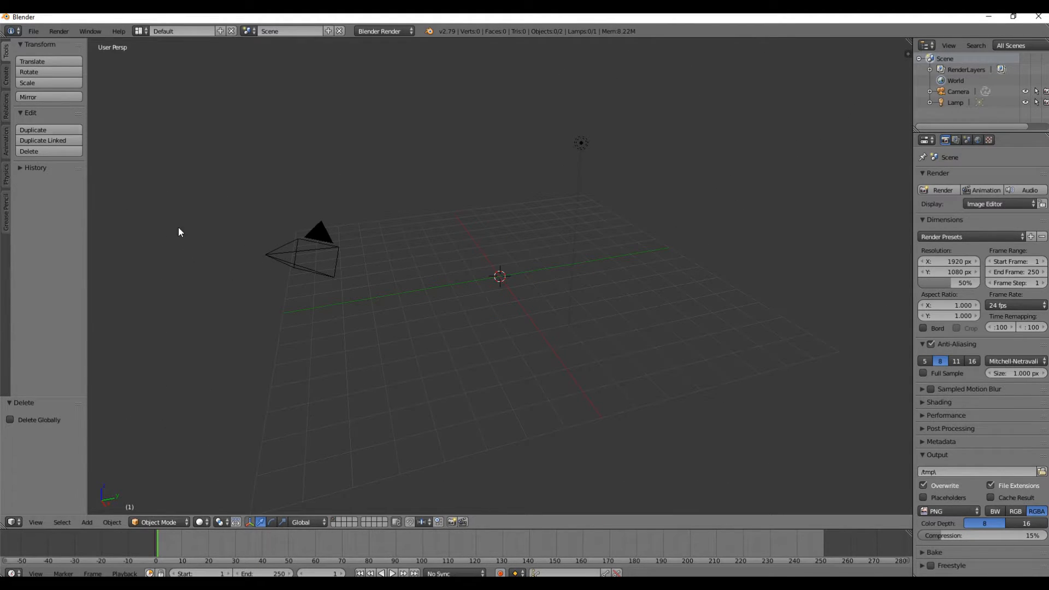
Add a cube and a UV sphere, and move the sphere along Y to sit beside the cube
{"action": "left_click", "coordinate": [6, 78]}
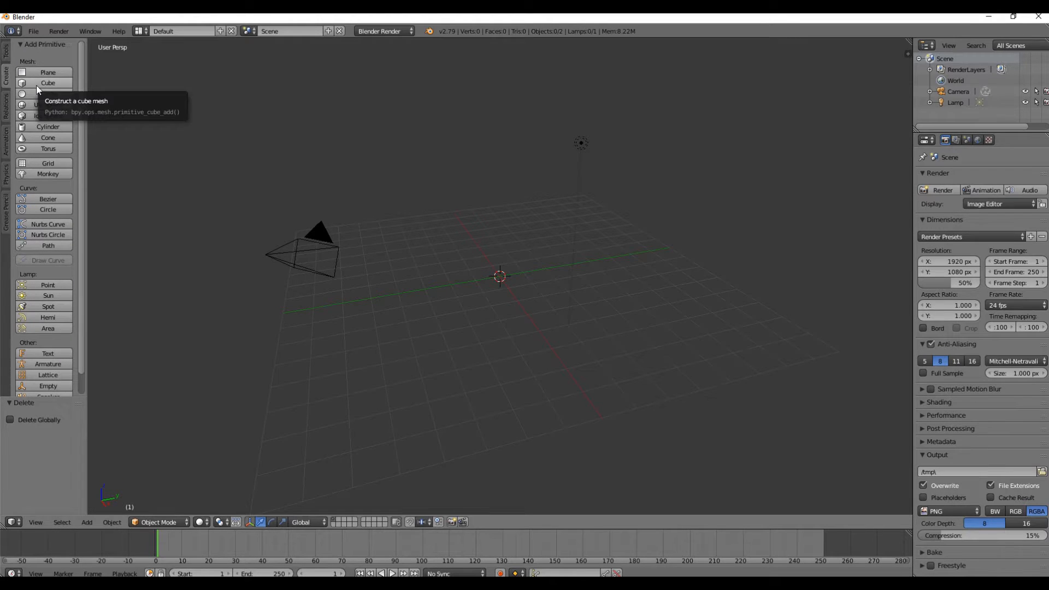
{"action": "left_click", "coordinate": [37, 85]}
{"action": "left_click", "coordinate": [34, 107]}
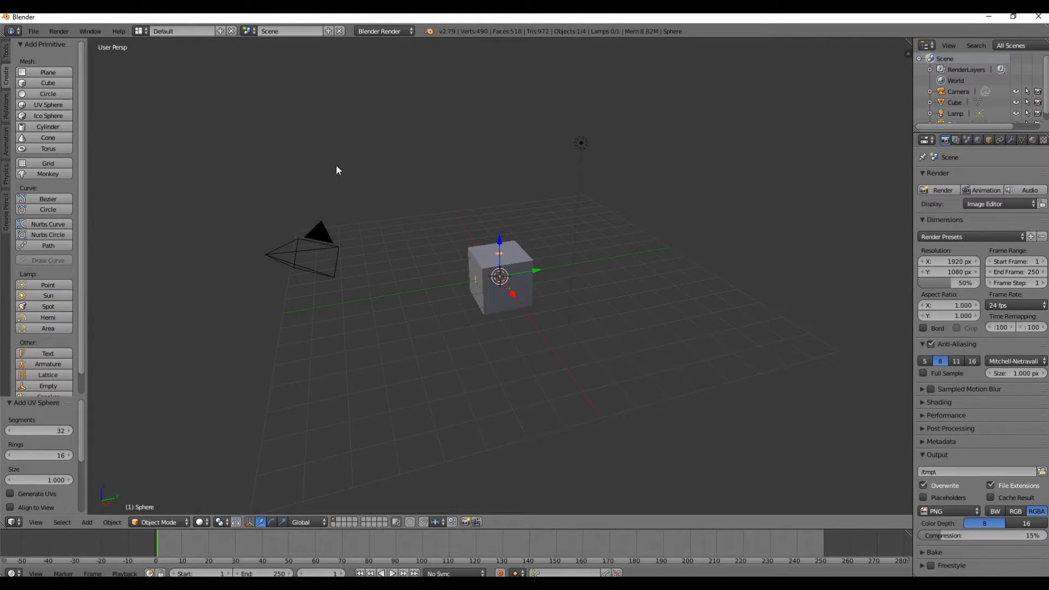
{"action": "left_click_drag", "start_coordinate": [536, 271], "coordinate": [462, 280]}
Delete the default camera and lamp from the scene
{"action": "left_click", "coordinate": [301, 257]}
{"action": "key", "text": "x"}
{"action": "left_click", "coordinate": [350, 251]}
{"action": "right_click", "coordinate": [583, 141]}
{"action": "key", "text": "x"}
{"action": "left_click", "coordinate": [510, 198]}
Try scaling the sphere down to about 0.49 of its size, and undo the scaling
{"action": "right_click", "coordinate": [438, 287]}
{"action": "key", "text": "s"}
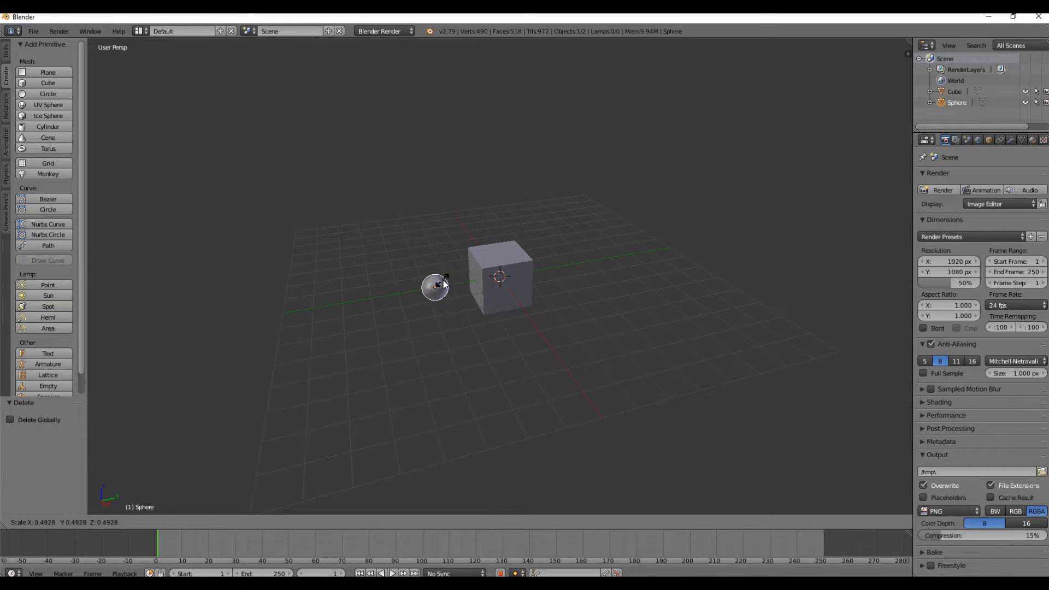
{"action": "left_click", "coordinate": [443, 283]}
{"action": "key", "text": "ctrl+z"}
{"action": "key", "text": "ctrl+z"}
{"action": "key", "text": "ctrl+z"}
{"action": "key", "text": "ctrl+z"}
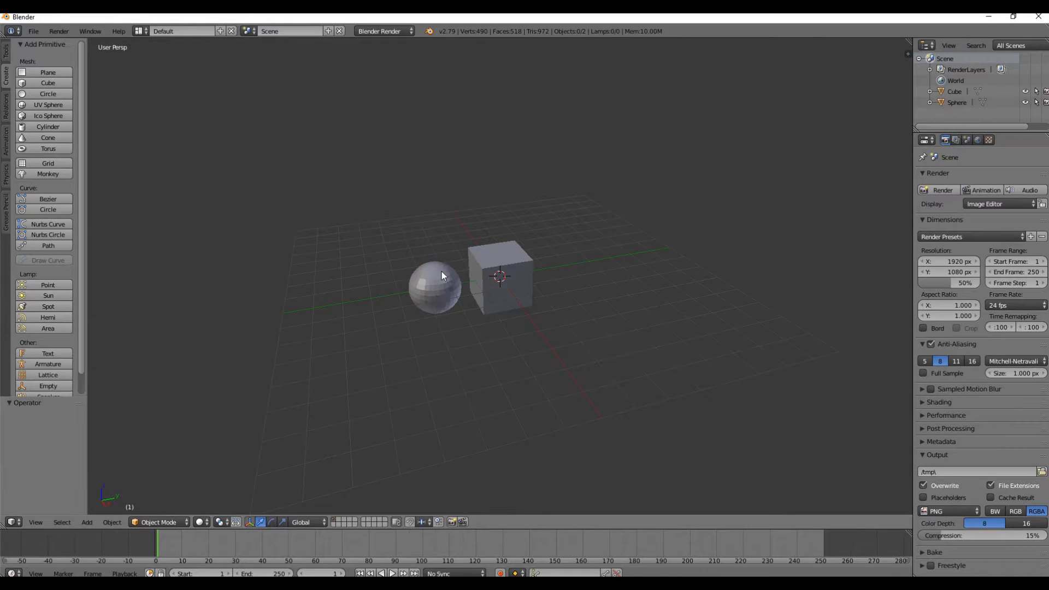
Restore the deleted camera and lamp, and move the sphere freely to sit in front of the cube's lower corner
{"action": "key", "text": "ctrl+z"}
{"action": "right_click", "coordinate": [441, 282]}
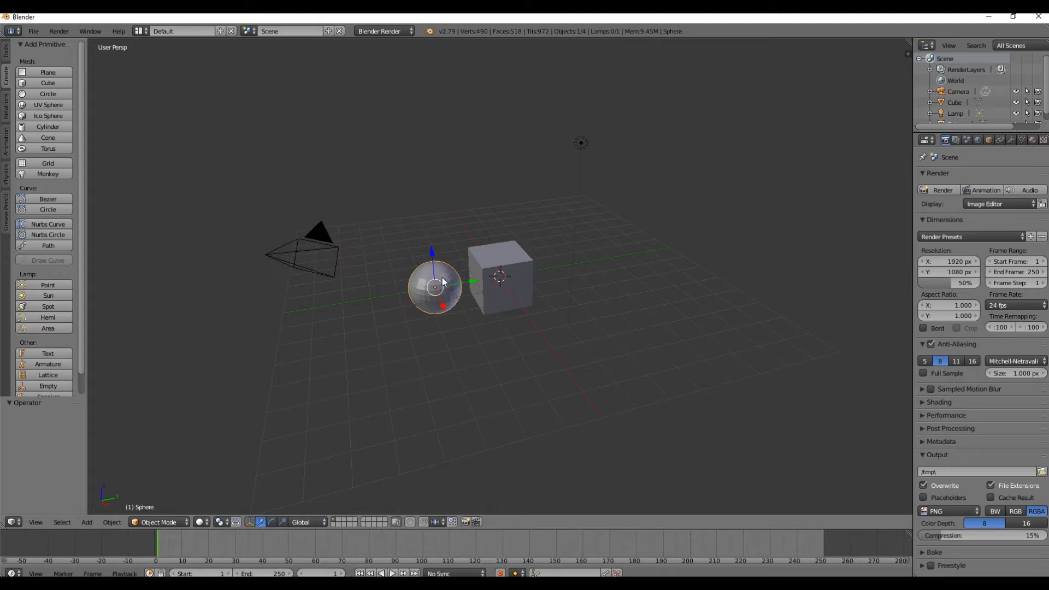
{"action": "key", "text": "g"}
{"action": "left_click", "coordinate": [466, 302]}
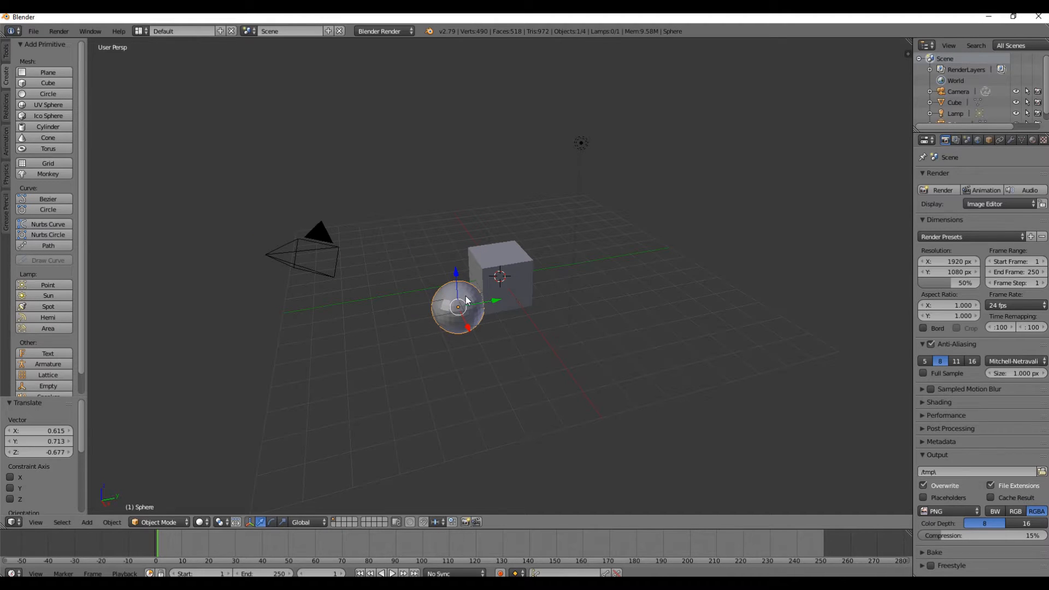
{"action": "key", "text": "ctrl+s"}
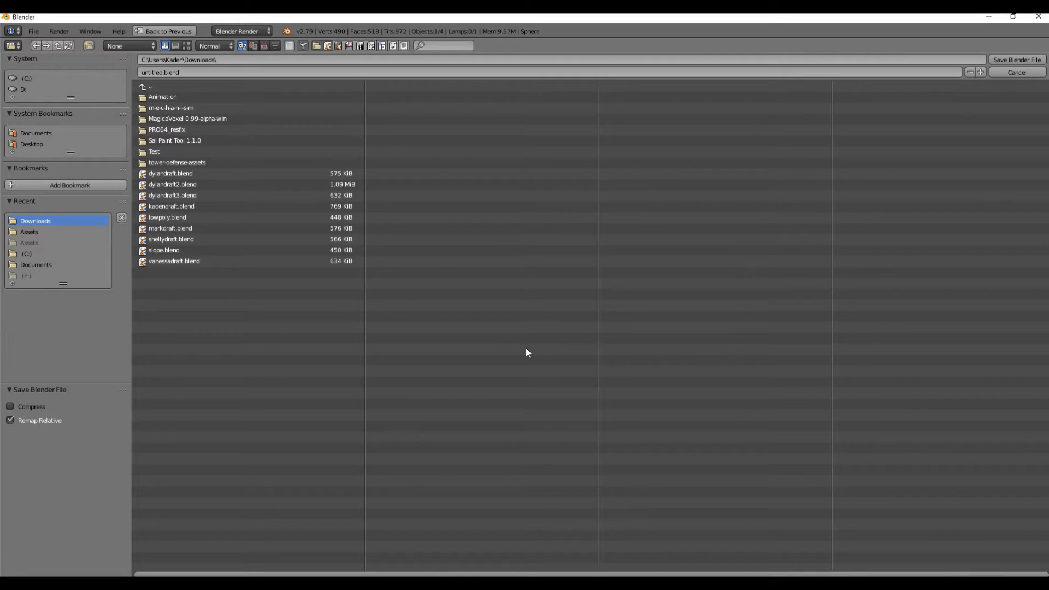
{"action": "left_click", "coordinate": [1015, 72]}
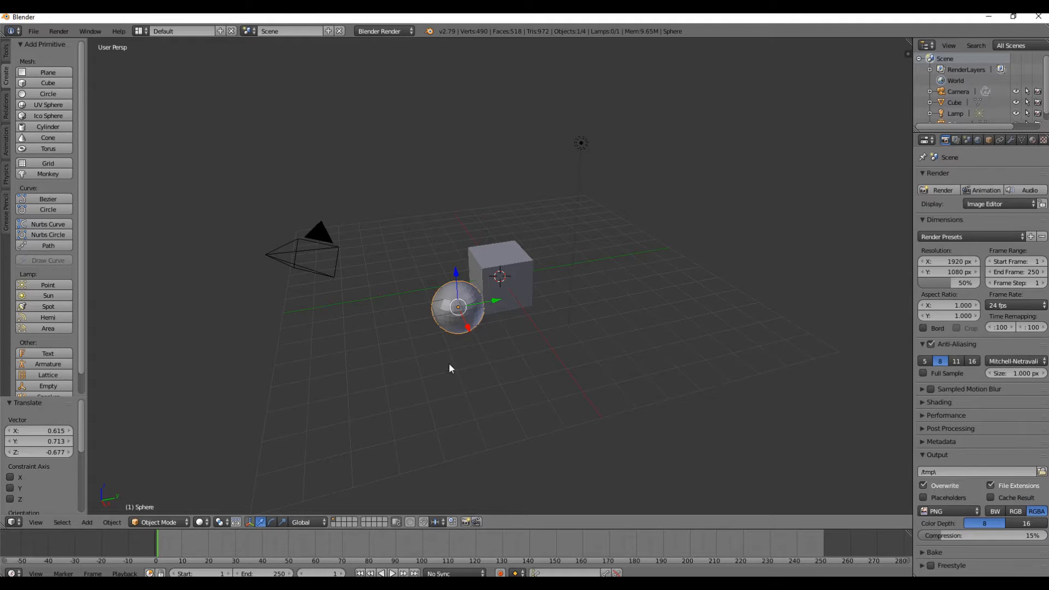
Scale the sphere down to about 0.49 of its size and give it smooth shading
{"action": "key", "text": "s"}
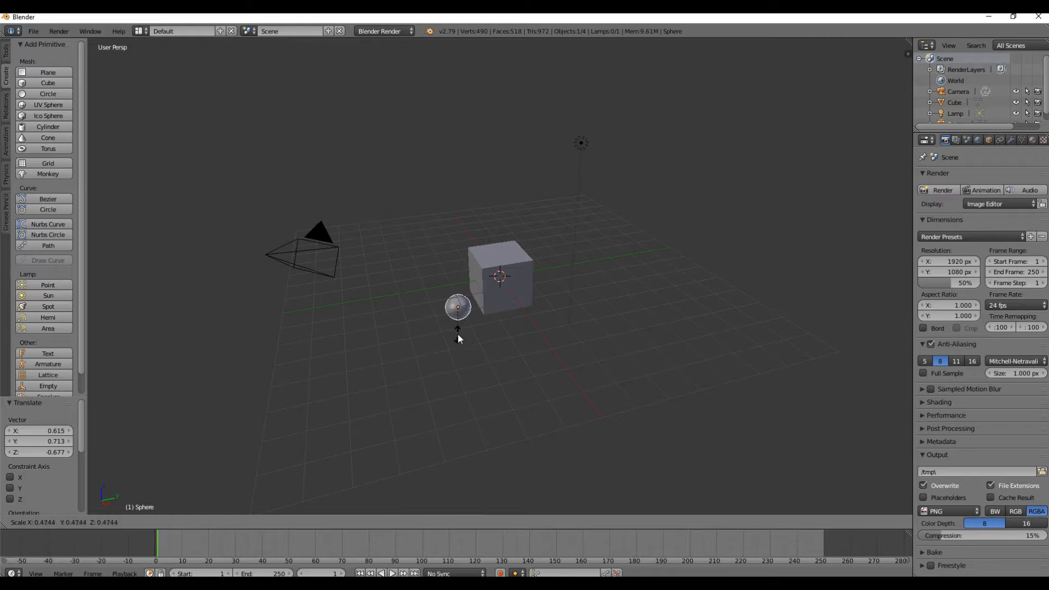
{"action": "left_click", "coordinate": [459, 334]}
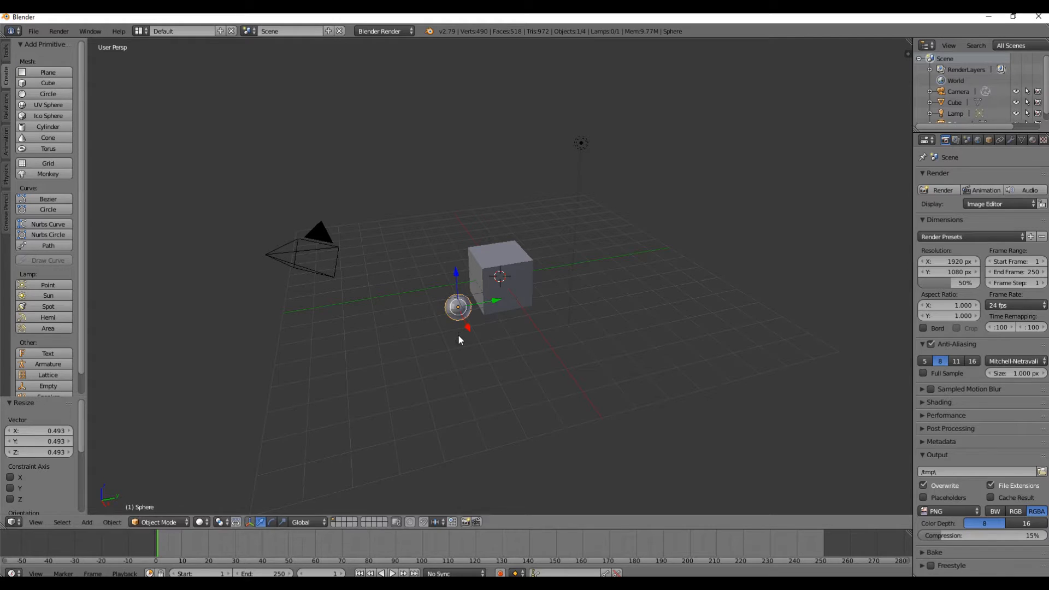
{"action": "left_click", "coordinate": [4, 55]}
{"action": "left_click", "coordinate": [34, 206]}
Move the sphere along Y and up about 0.755 along Z to place it as an eye on the cube's front face
{"action": "mouse_move", "coordinate": [495, 300]}
{"action": "left_mouse_down"}
{"action": "mouse_move", "coordinate": [539, 294]}
{"action": "mouse_move", "coordinate": [525, 291]}
{"action": "mouse_move", "coordinate": [512, 323]}
{"action": "left_mouse_up"}
{"action": "left_click_drag", "start_coordinate": [498, 268], "coordinate": [493, 248]}
{"action": "middle_click_drag", "start_coordinate": [493, 247], "coordinate": [539, 264]}
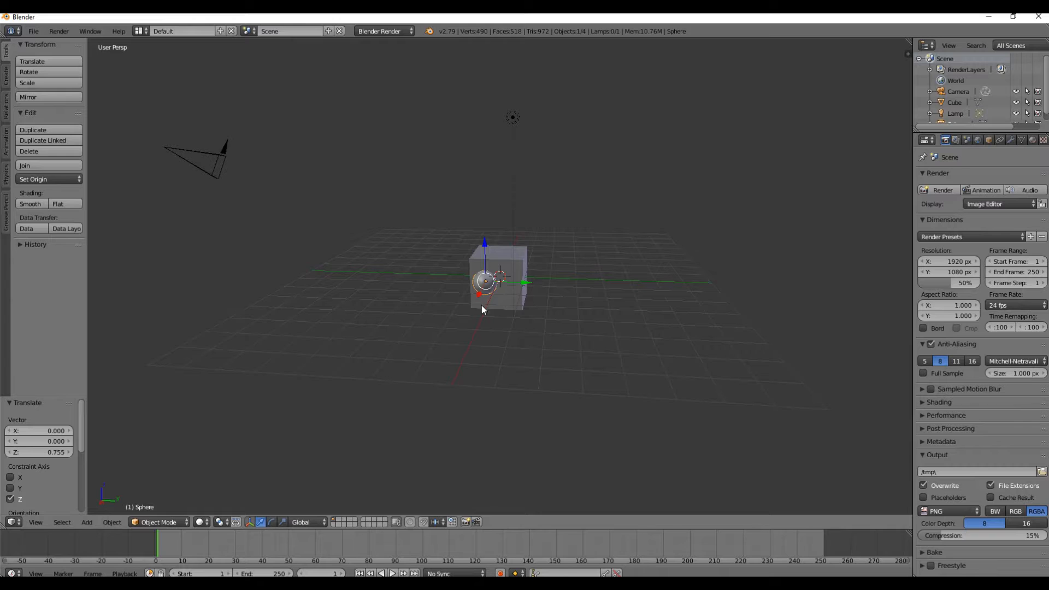
Try a Subdivision Surface modifier on the cube with its view subdivisions lowered to 0, and remove the modifier
{"action": "right_click", "coordinate": [538, 279]}
{"action": "left_click", "coordinate": [1022, 140]}
{"action": "left_click", "coordinate": [1011, 140]}
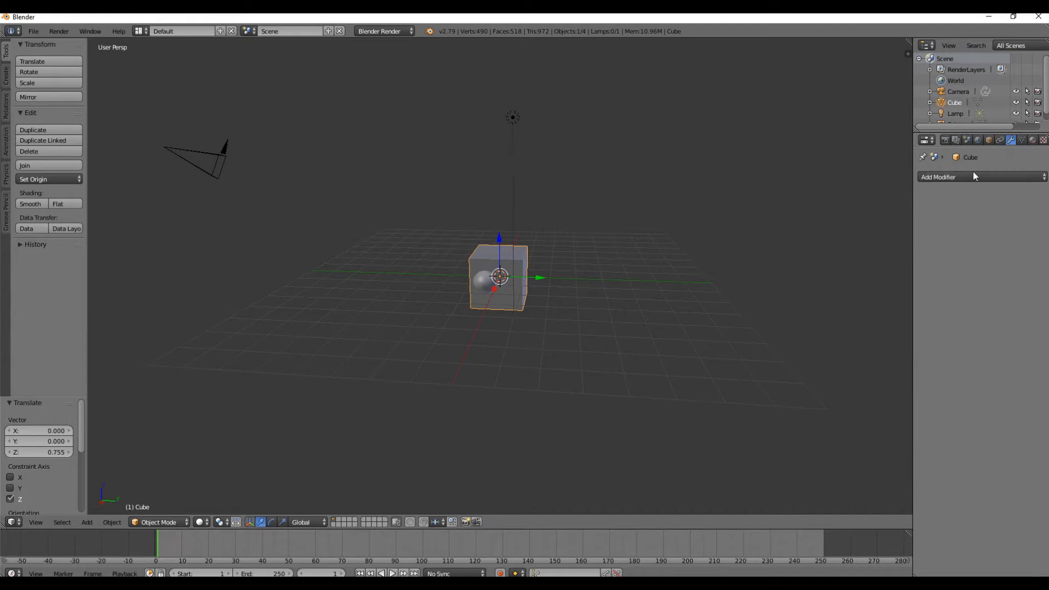
{"action": "left_click", "coordinate": [975, 177]}
{"action": "left_click", "coordinate": [845, 360]}
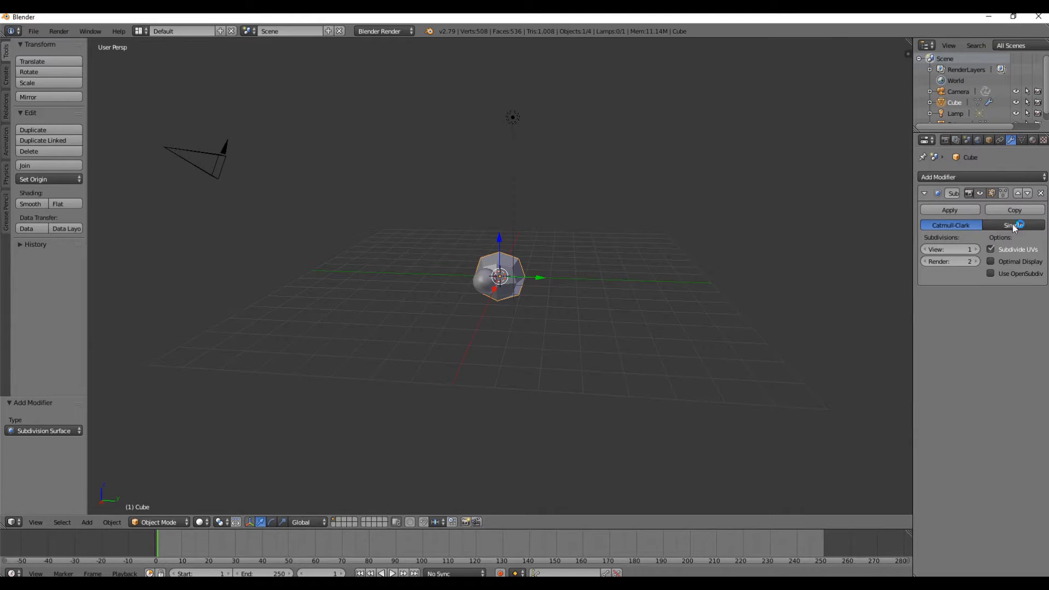
{"action": "mouse_move", "coordinate": [941, 252]}
{"action": "left_mouse_down"}
{"action": "mouse_move", "coordinate": [954, 252]}
{"action": "mouse_move", "coordinate": [926, 252]}
{"action": "left_mouse_up"}
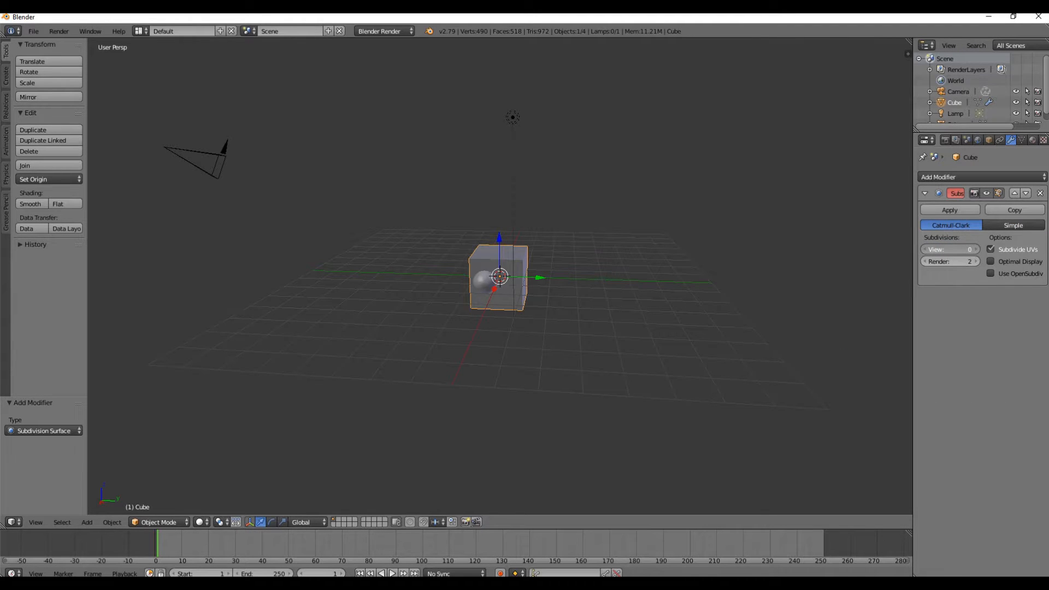
{"action": "left_click", "coordinate": [1041, 193]}
Duplicate the sphere and move one of the spheres along Y to make a second eye on the cube's front face
{"action": "right_click", "coordinate": [484, 285]}
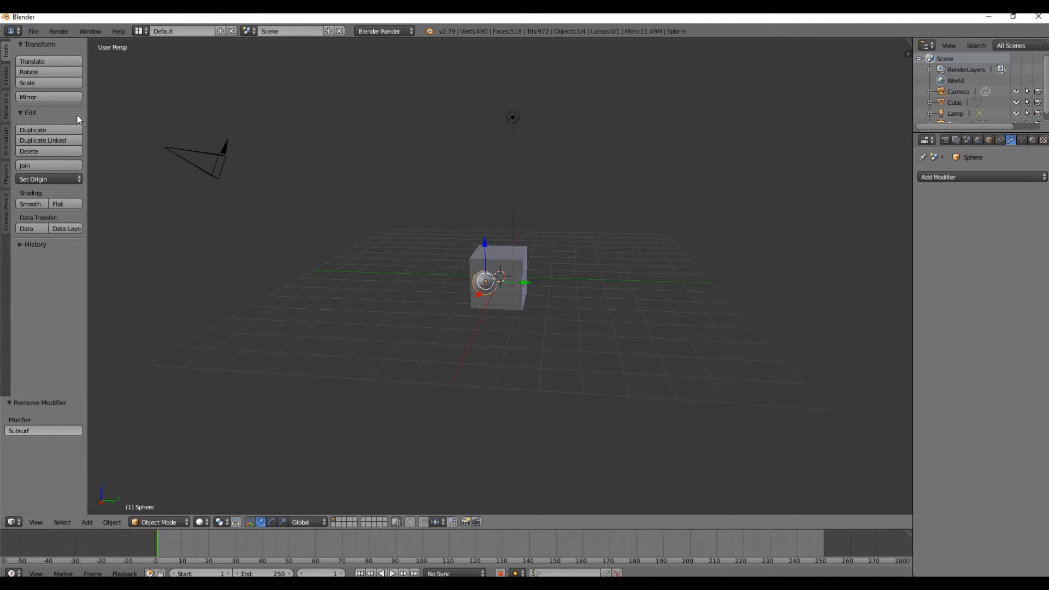
{"action": "left_click", "coordinate": [68, 130]}
{"action": "right_click", "coordinate": [68, 126]}
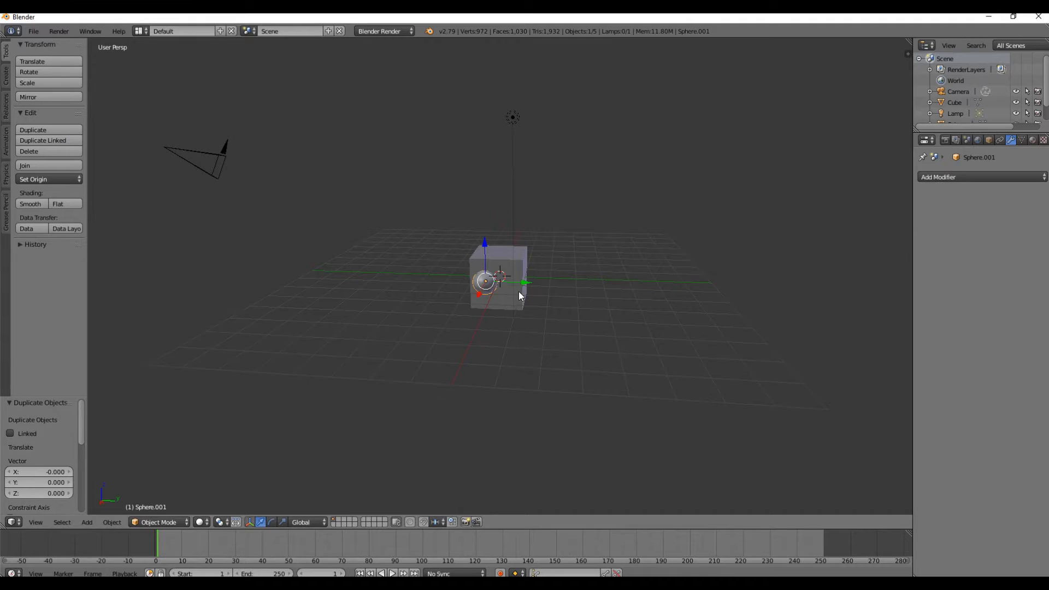
{"action": "mouse_move", "coordinate": [526, 281]}
{"action": "left_mouse_down"}
{"action": "mouse_move", "coordinate": [546, 283]}
{"action": "mouse_move", "coordinate": [522, 285]}
{"action": "left_mouse_up"}
{"action": "right_click", "coordinate": [476, 288]}
{"action": "key", "text": "a"}
{"action": "middle_click_drag", "start_coordinate": [523, 285], "coordinate": [494, 297]}
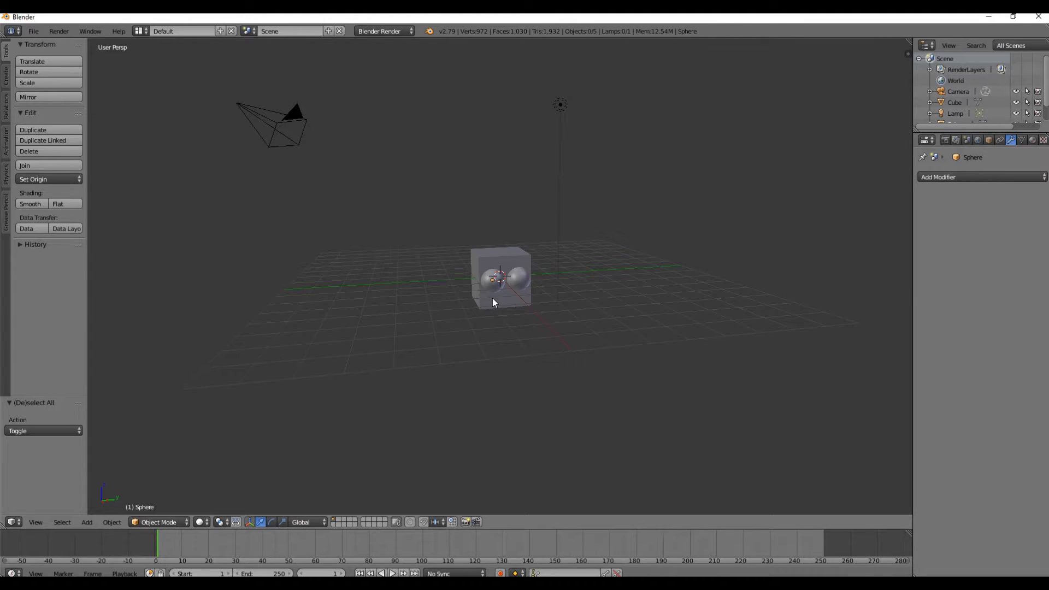
Save the Blender model as characterFirst.blend in the Downloads folder
{"action": "left_click", "coordinate": [34, 32]}
{"action": "left_click", "coordinate": [63, 114]}
{"action": "left_click", "coordinate": [197, 71]}
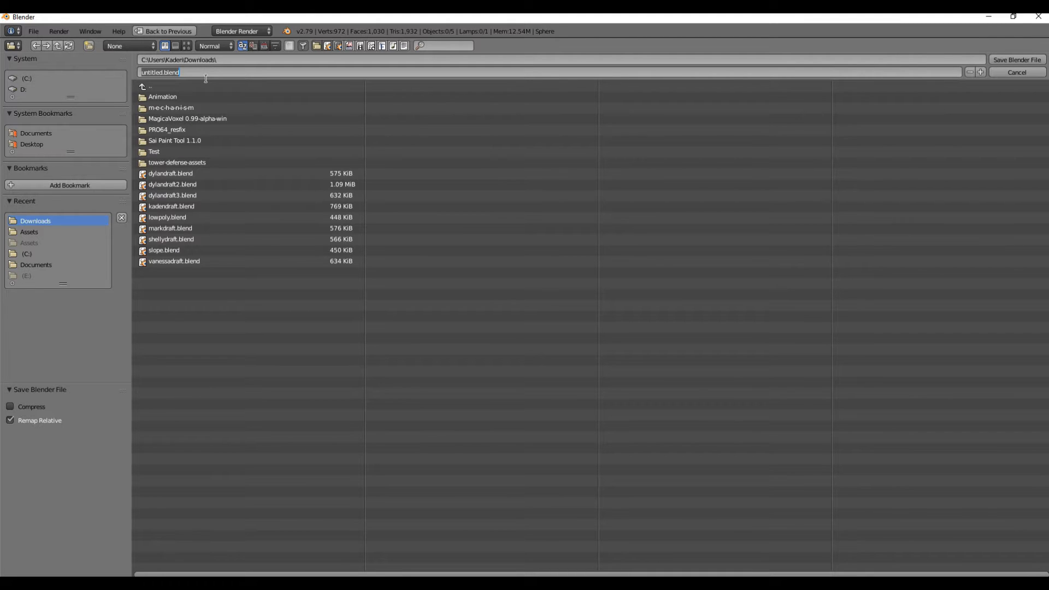
{"action": "type", "text": "characterFisrt"}
{"action": "key", "text": "Return"}
{"action": "left_click", "coordinate": [179, 73]}
{"action": "left_click", "coordinate": [178, 73]}
{"action": "key", "text": "Return"}
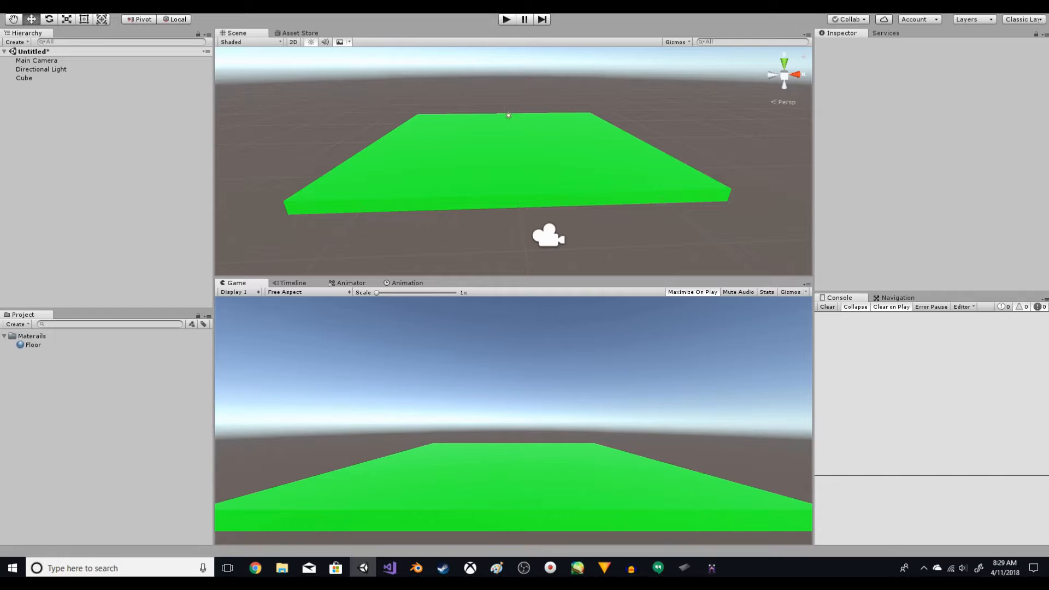
Switch to Unity and import the characterFirst Blender file from File Explorer into the project's assets
{"action": "key", "text": "super+e"}
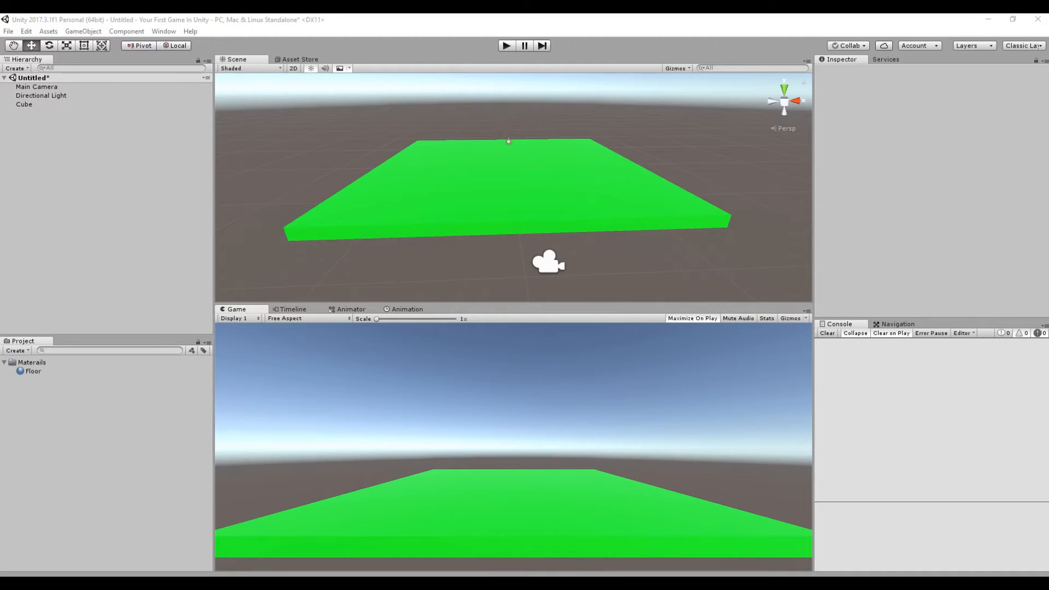
{"action": "left_click_drag", "start_coordinate": [365, 256], "coordinate": [62, 442]}
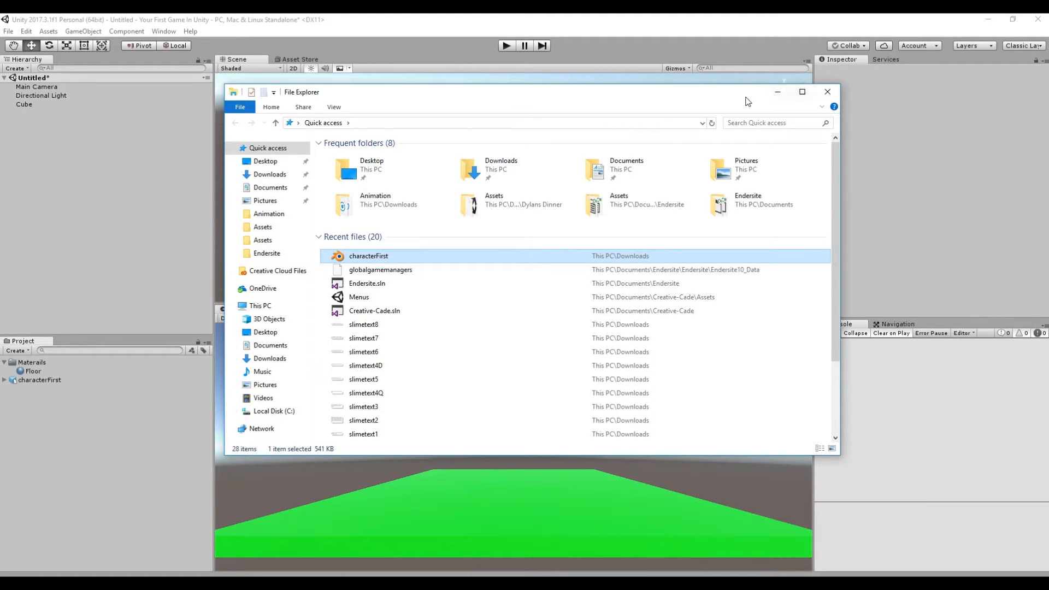
{"action": "left_click", "coordinate": [836, 94]}
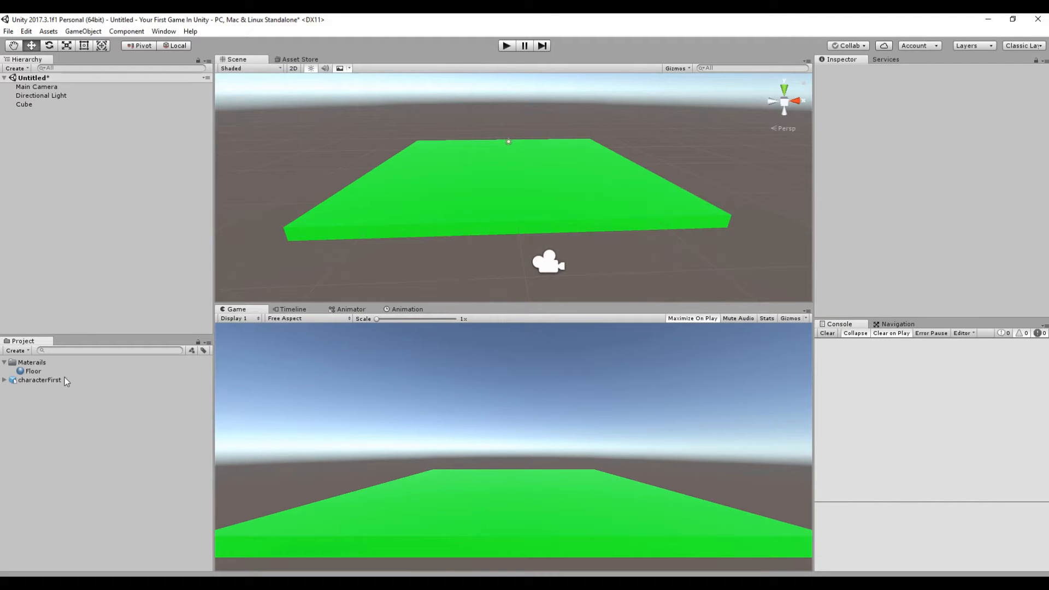
Examine the imported characterFirst model's import settings and its 3D preview
{"action": "left_click", "coordinate": [63, 380]}
{"action": "left_click_drag", "start_coordinate": [925, 309], "coordinate": [894, 236]}
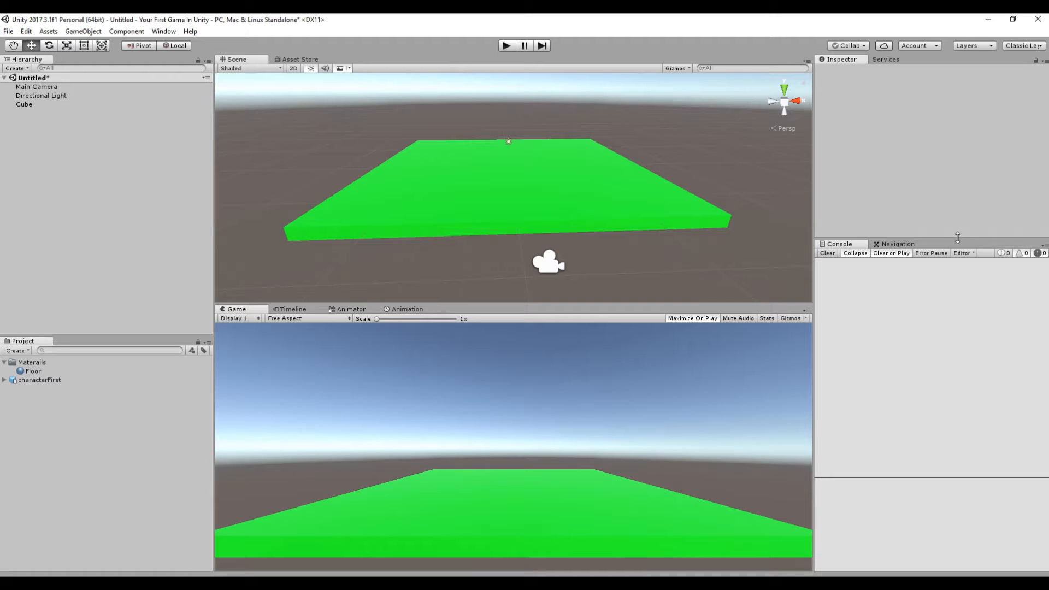
{"action": "left_click", "coordinate": [47, 381]}
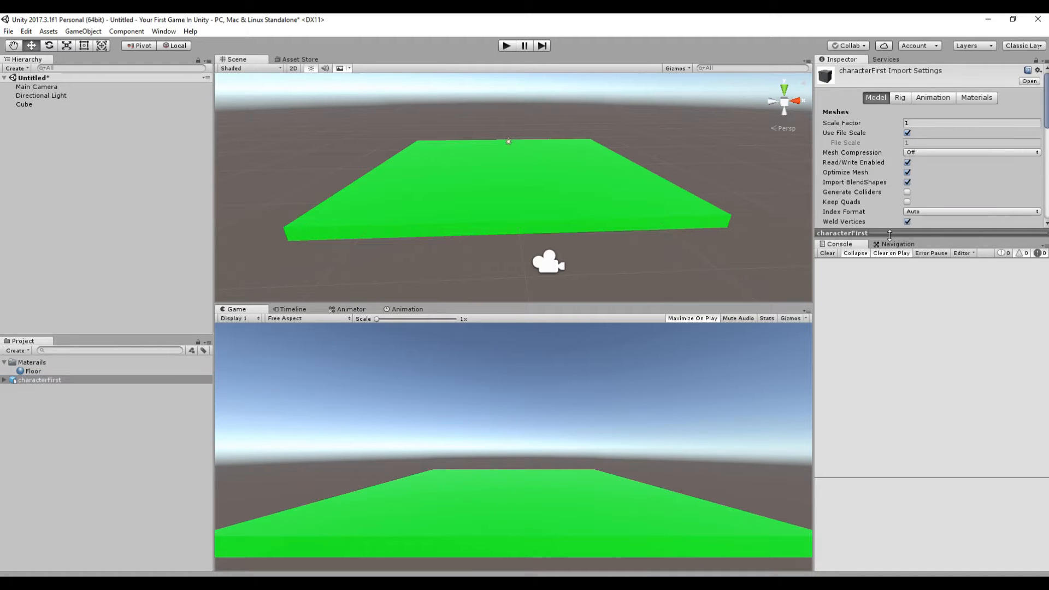
{"action": "left_click_drag", "start_coordinate": [886, 235], "coordinate": [906, 314]}
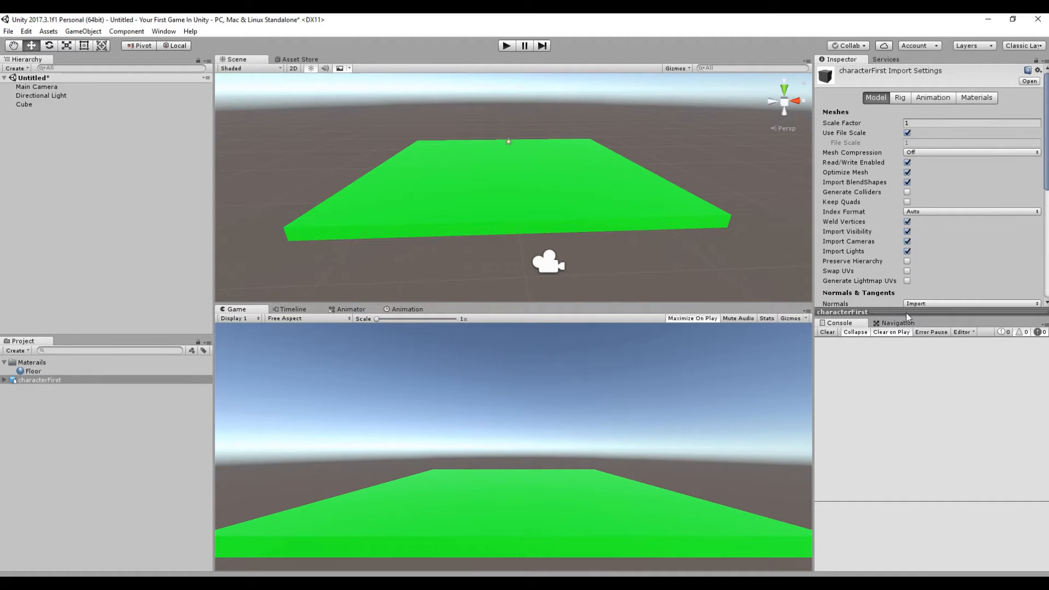
{"action": "left_click", "coordinate": [956, 312]}
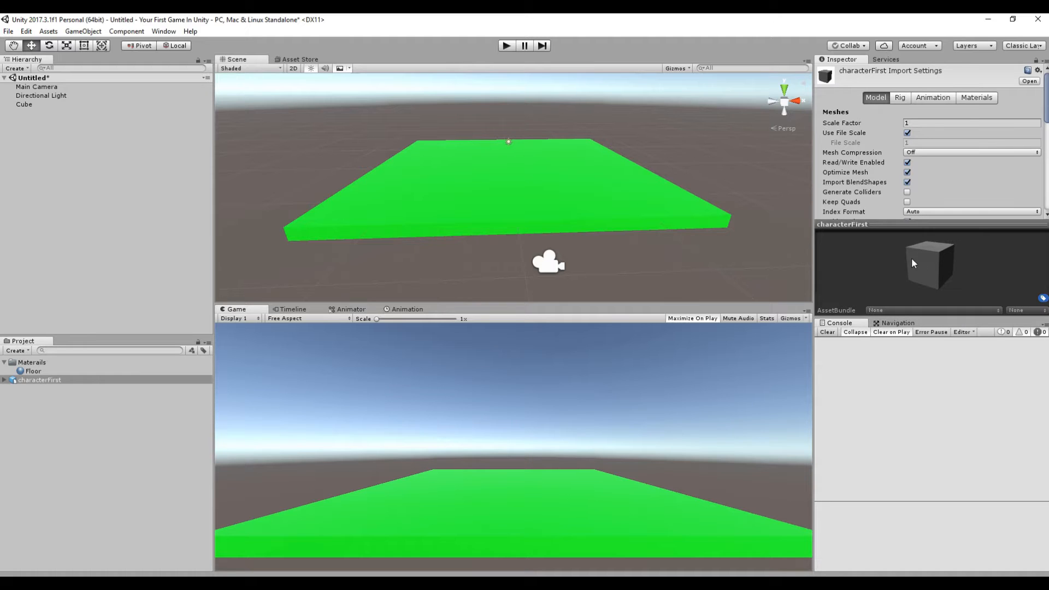
{"action": "mouse_move", "coordinate": [989, 262]}
{"action": "left_mouse_down"}
{"action": "mouse_move", "coordinate": [1018, 249]}
{"action": "mouse_move", "coordinate": [966, 271]}
{"action": "mouse_move", "coordinate": [999, 276]}
{"action": "left_mouse_up"}
{"action": "left_click", "coordinate": [959, 225]}
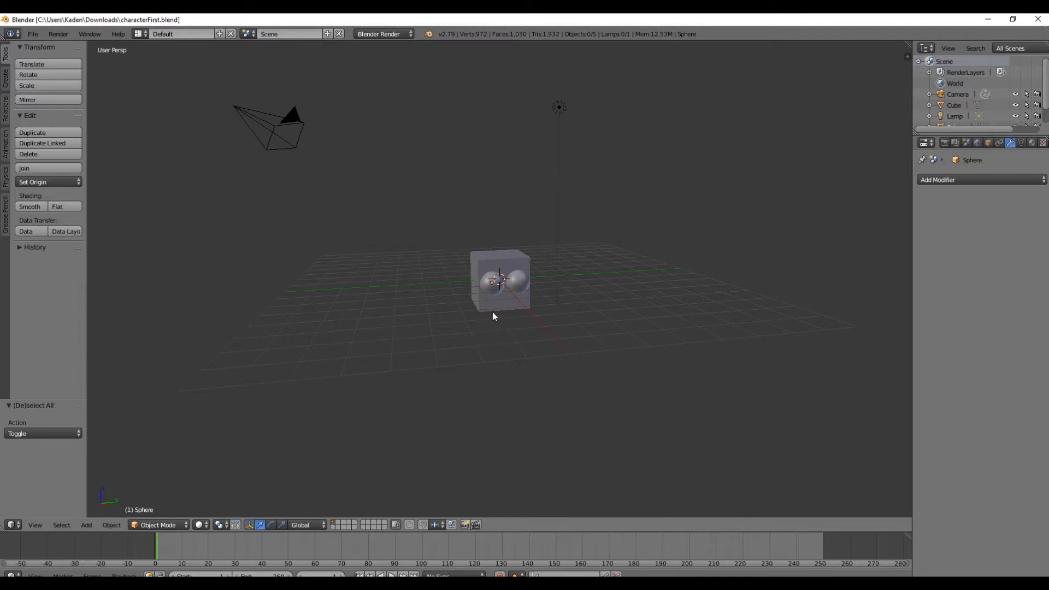
Switch to Blender, try a new material with a purple diffuse color on the cube, and remove its material slot
{"action": "key", "text": "a"}
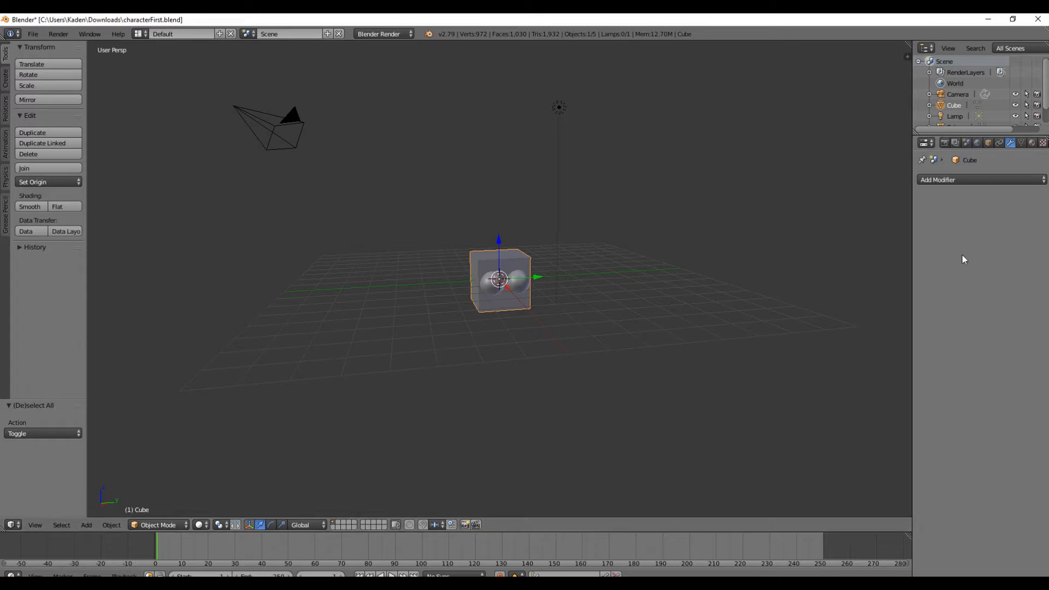
{"action": "left_click_drag", "start_coordinate": [911, 277], "coordinate": [834, 273]}
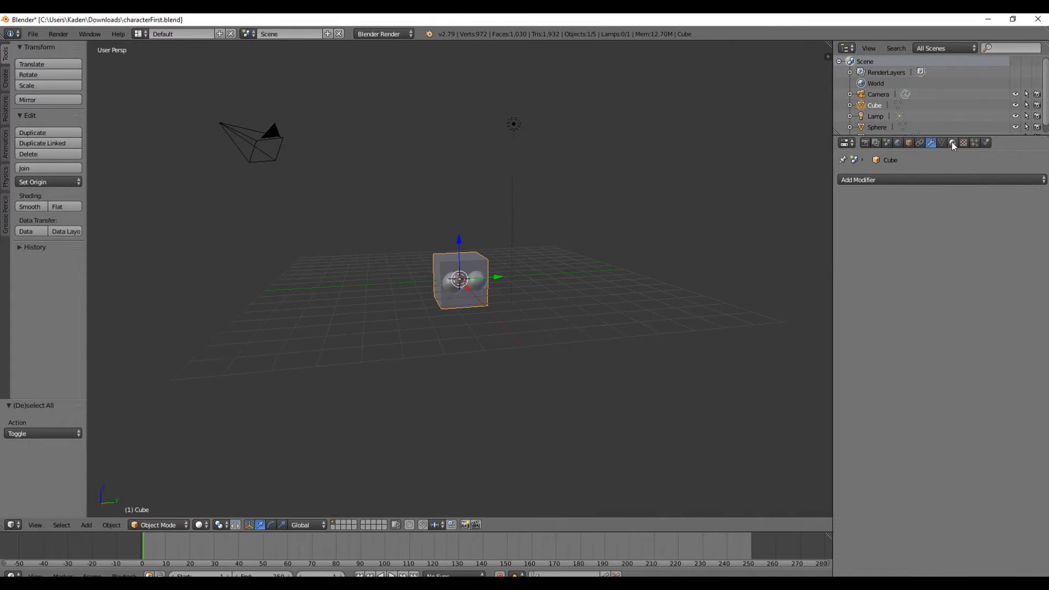
{"action": "left_click", "coordinate": [954, 143]}
{"action": "left_click", "coordinate": [919, 215]}
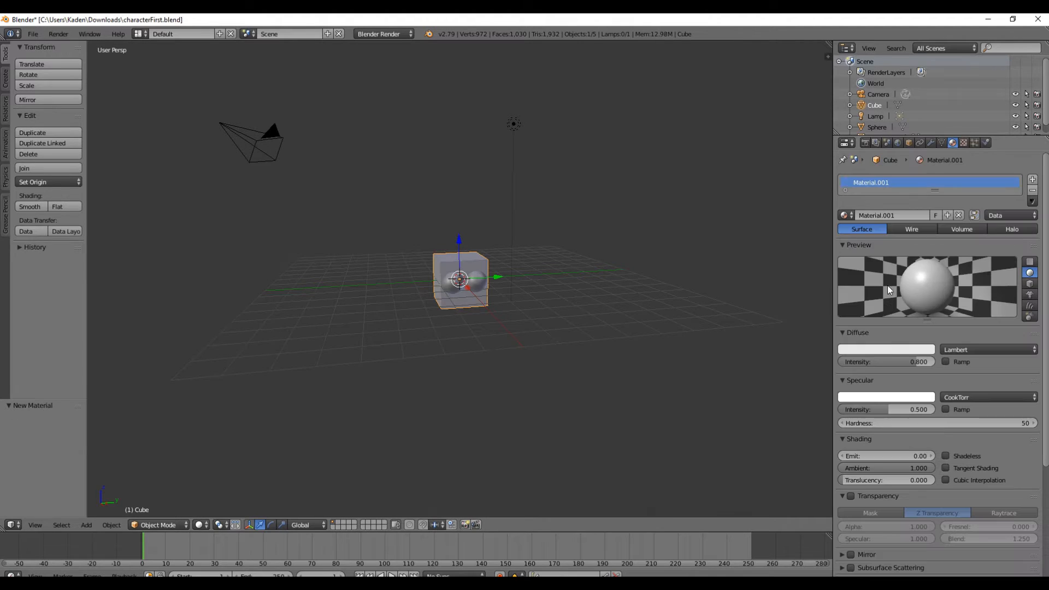
{"action": "left_click", "coordinate": [886, 350]}
{"action": "mouse_move", "coordinate": [881, 265]}
{"action": "left_mouse_down"}
{"action": "mouse_move", "coordinate": [884, 280]}
{"action": "mouse_move", "coordinate": [886, 236]}
{"action": "mouse_move", "coordinate": [909, 251]}
{"action": "mouse_move", "coordinate": [906, 241]}
{"action": "left_mouse_up"}
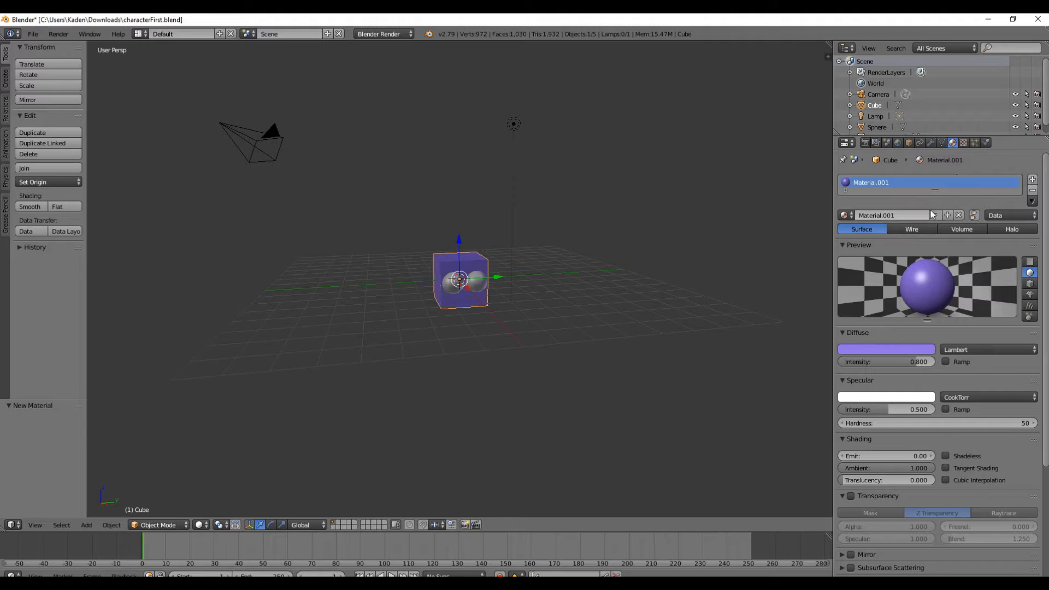
{"action": "left_click", "coordinate": [1033, 191]}
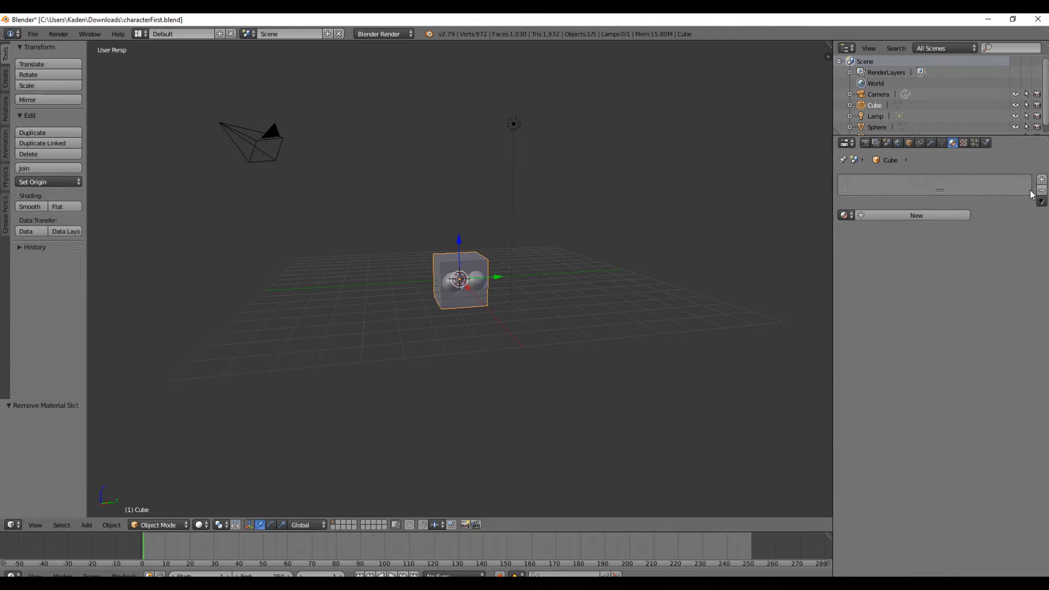
{"action": "left_click", "coordinate": [865, 144]}
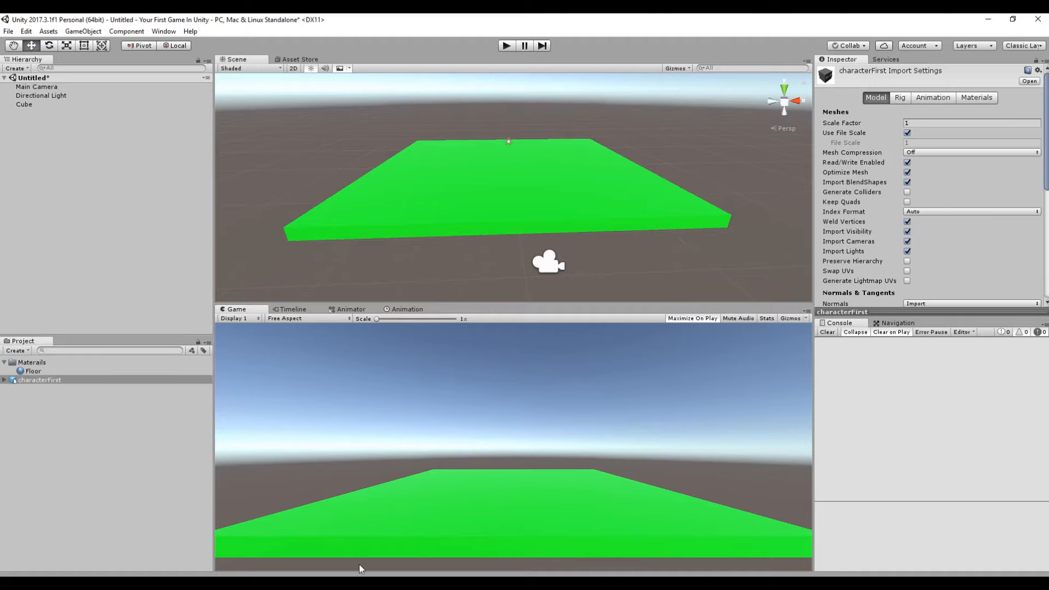
Switch to Unity and rename the characterFirst model asset as Character
{"action": "right_click", "coordinate": [34, 381]}
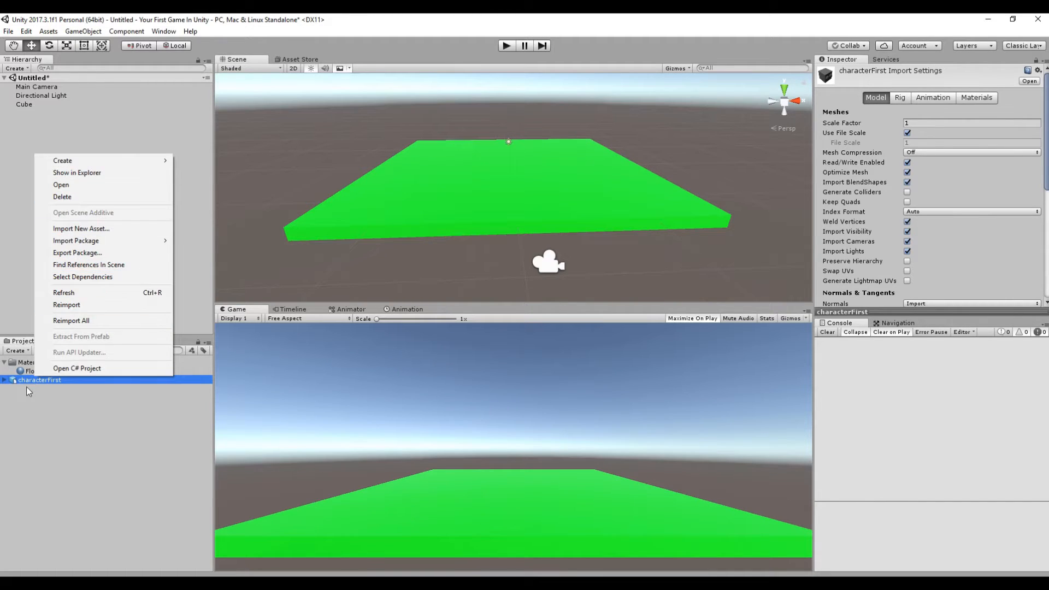
{"action": "left_click", "coordinate": [37, 383]}
{"action": "type", "text": "Charactwe"}
{"action": "key", "text": "BackSpace"}
{"action": "key", "text": "BackSpace"}
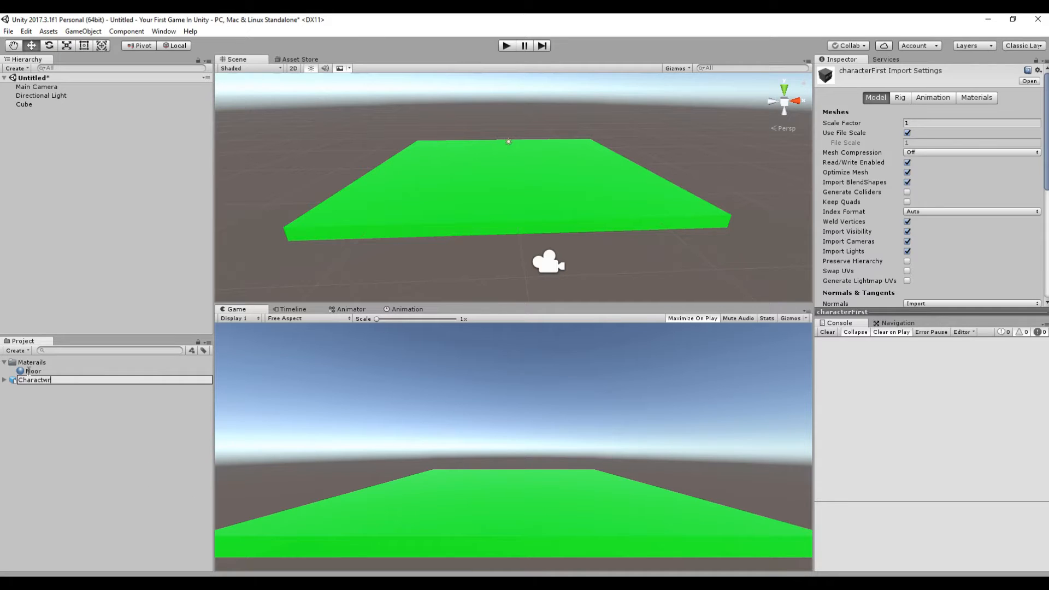
{"action": "type", "text": "wr"}
{"action": "left_click", "coordinate": [29, 400]}
{"action": "left_click", "coordinate": [43, 381]}
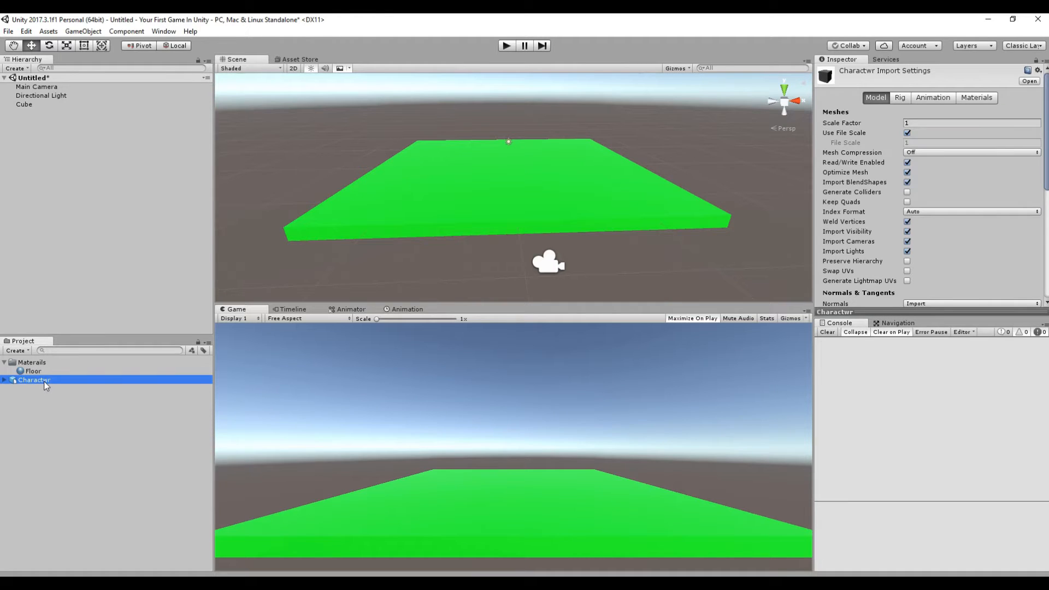
{"action": "key", "text": "F2"}
{"action": "left_click", "coordinate": [48, 379]}
{"action": "type", "text": "e"}
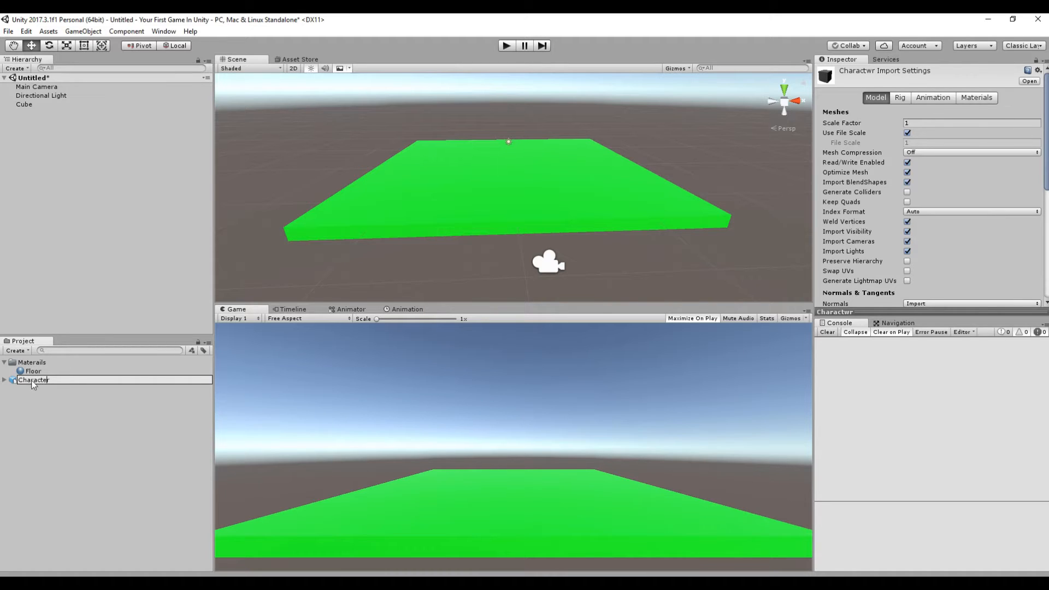
{"action": "left_click", "coordinate": [46, 406]}
Rename the green platform's Cube object in the scene as Floor
{"action": "right_click", "coordinate": [27, 108]}
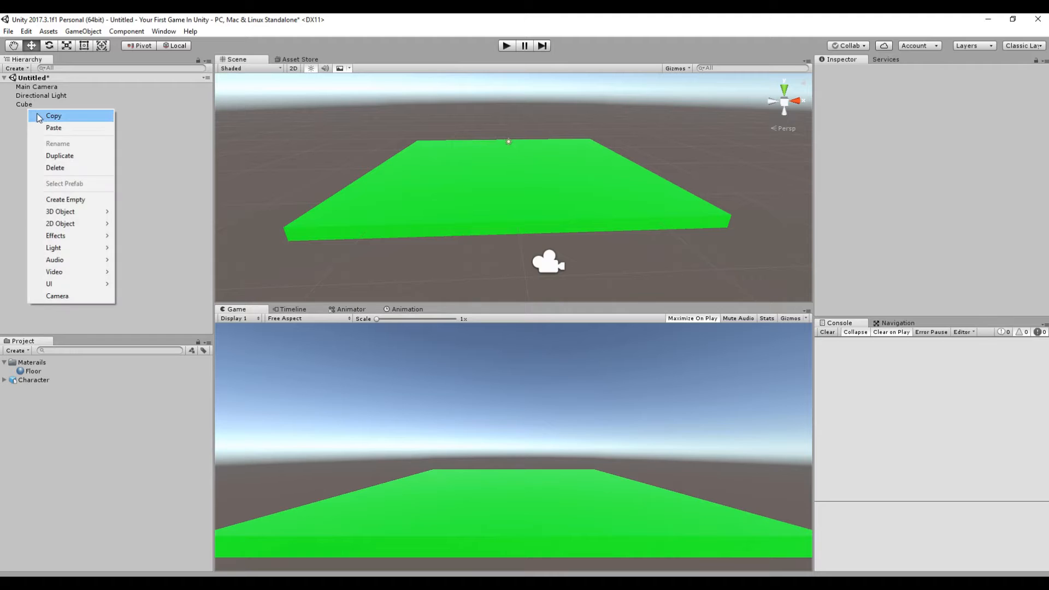
{"action": "right_click", "coordinate": [31, 103]}
{"action": "left_click", "coordinate": [61, 140]}
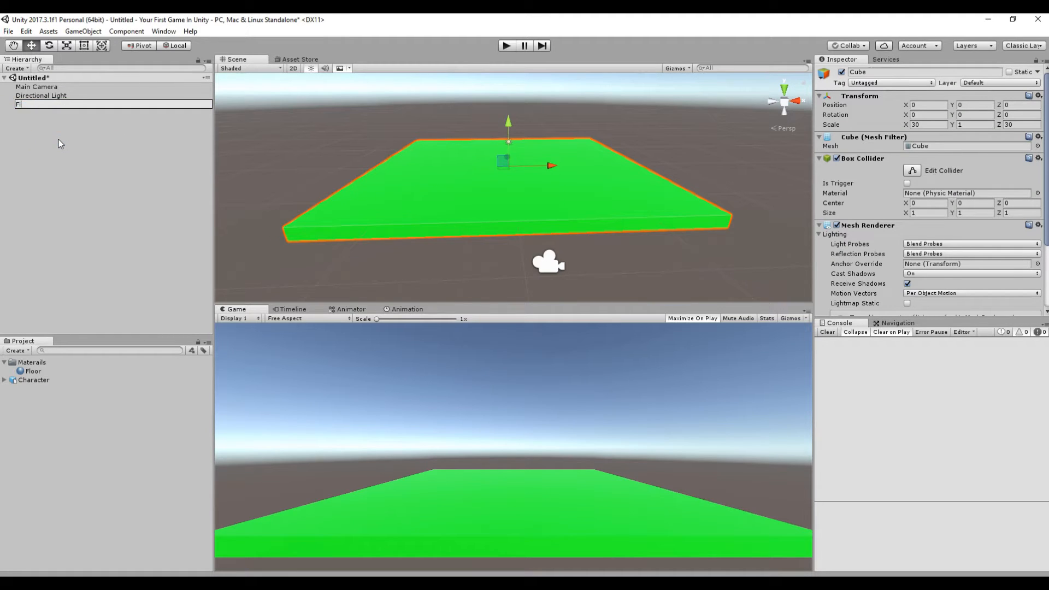
{"action": "type", "text": "Floor"}
{"action": "key", "text": "Return"}
Place the Character model in the scene and raise it above the floor to a Y position of 1.9
{"action": "left_click_drag", "start_coordinate": [38, 380], "coordinate": [50, 156]}
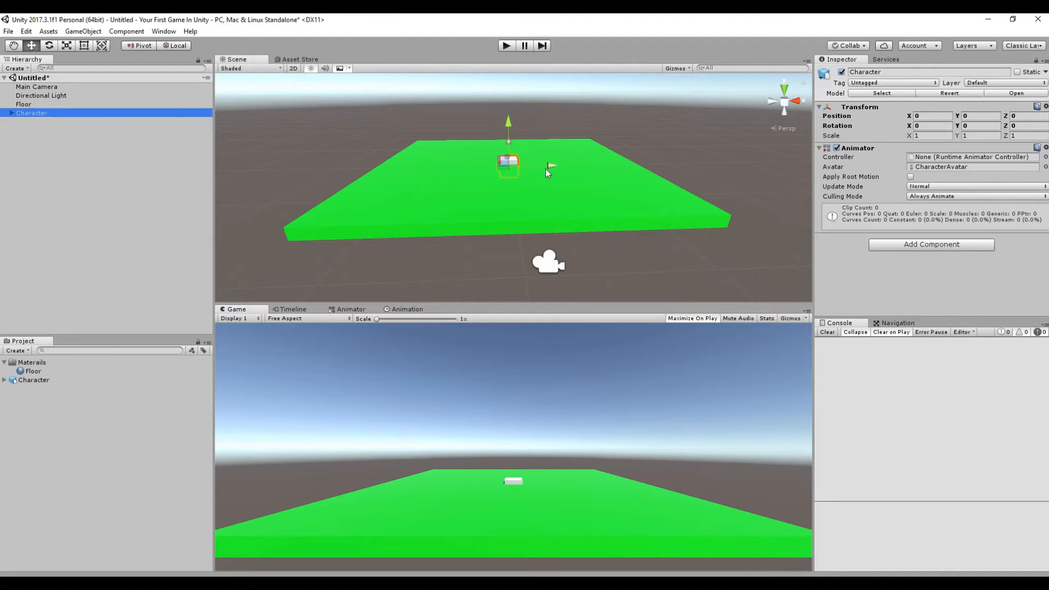
{"action": "left_click_drag", "start_coordinate": [514, 122], "coordinate": [504, 108]}
{"action": "left_click", "coordinate": [123, 251]}
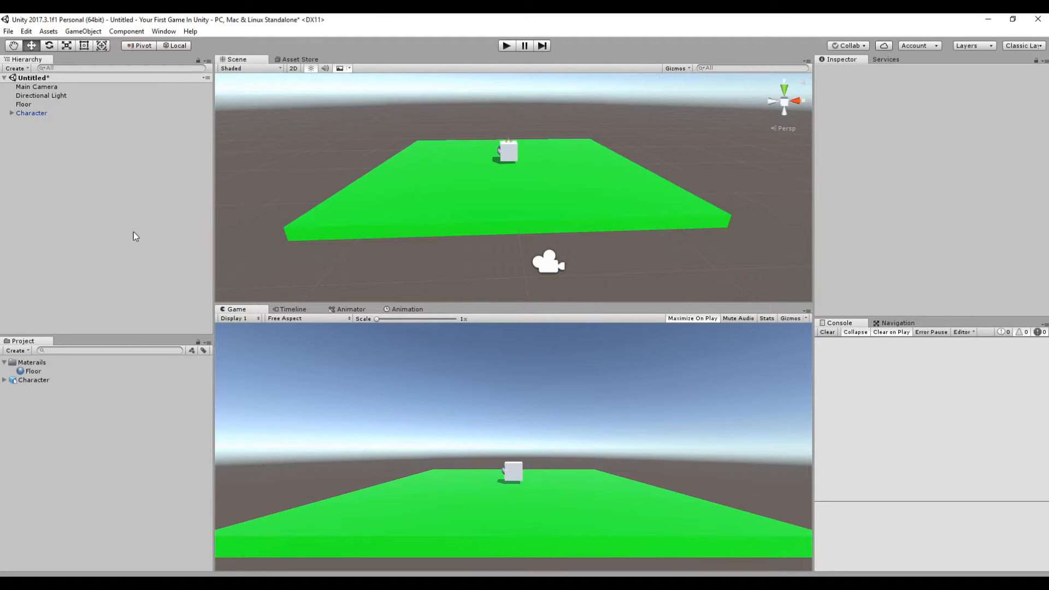
Set the Character's Y rotation to -90 so its eyes face the camera
{"action": "left_click", "coordinate": [32, 113]}
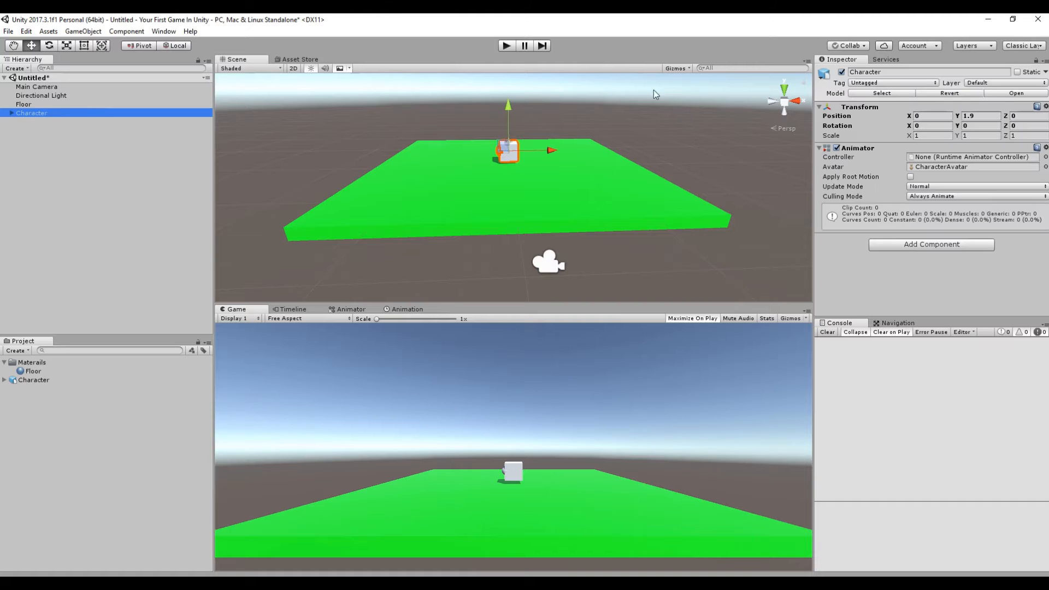
{"action": "left_click", "coordinate": [48, 46]}
{"action": "left_click", "coordinate": [973, 125]}
{"action": "type", "text": "9"}
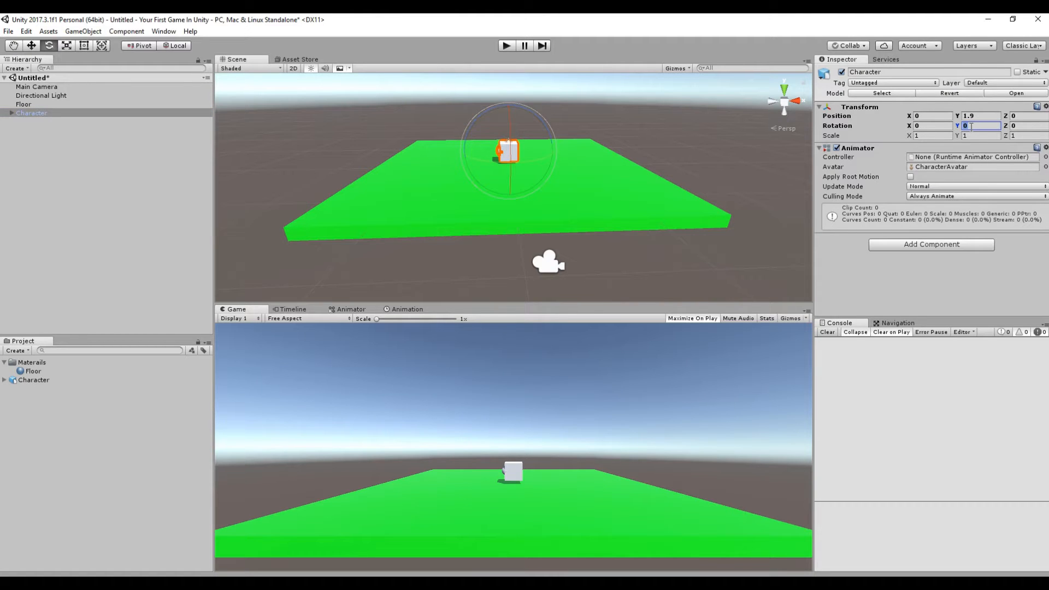
{"action": "type", "text": "0"}
{"action": "key", "text": "Home"}
{"action": "type", "text": "-"}
{"action": "left_click", "coordinate": [31, 45]}
{"action": "left_click", "coordinate": [113, 154]}
Create a new material named Player in the Materails folder
{"action": "scroll", "coordinate": [450, 131], "scroll_direction": "up", "scroll_amount": 12}
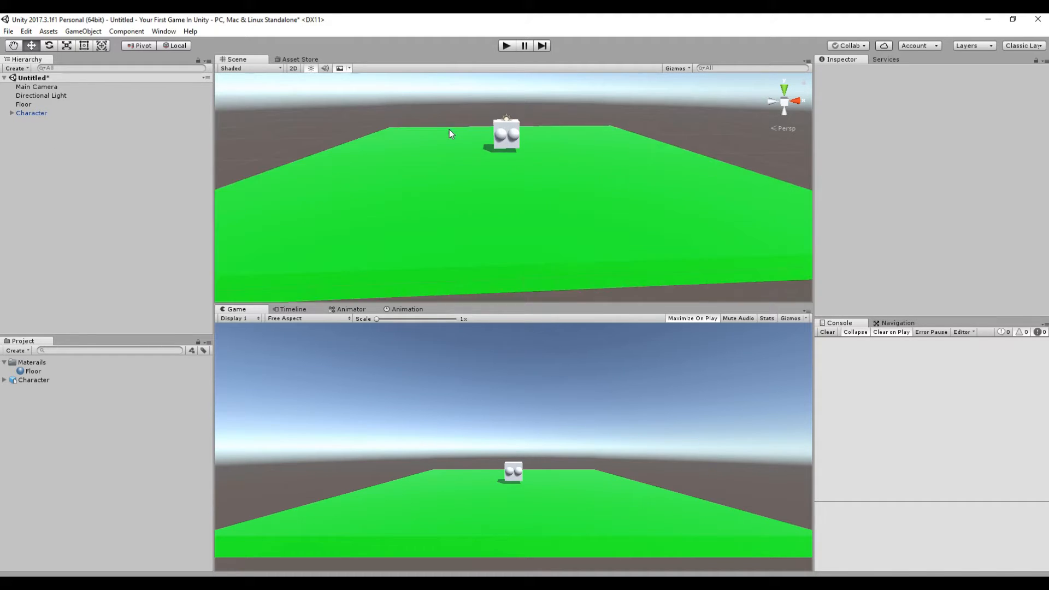
{"action": "middle_click_drag", "start_coordinate": [540, 144], "coordinate": [541, 227]}
{"action": "right_click", "coordinate": [68, 364]}
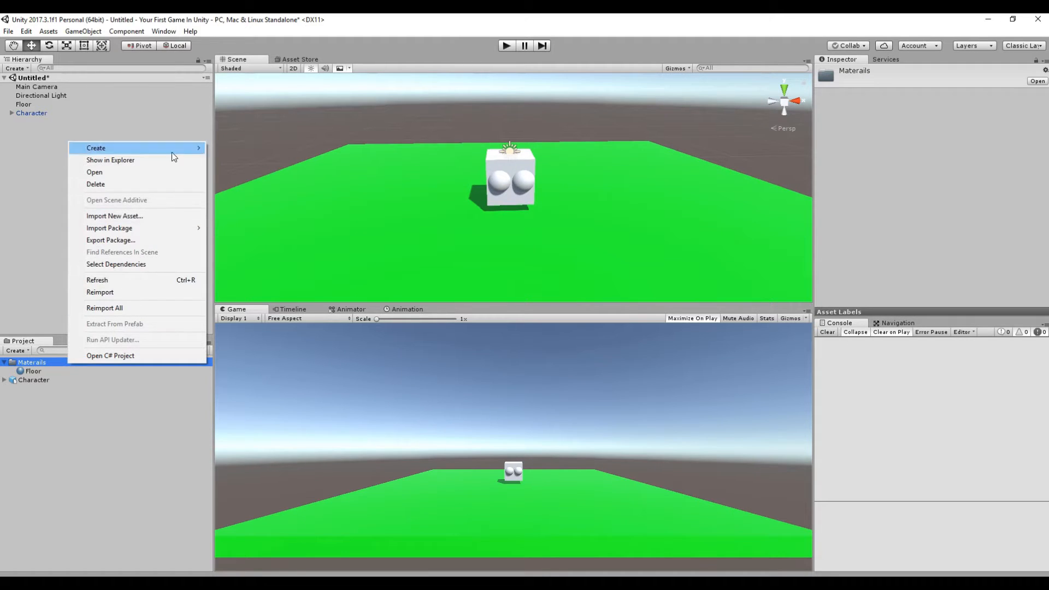
{"action": "mouse_move", "coordinate": [172, 148]}
{"action": "left_click", "coordinate": [270, 273]}
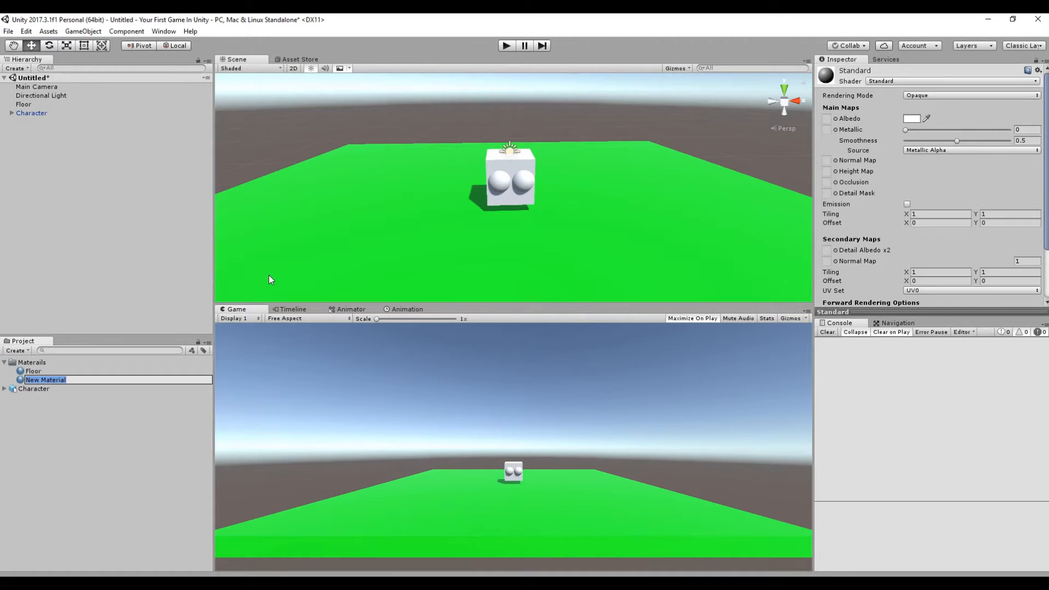
{"action": "type", "text": "Pla"}
{"action": "key", "text": "Return"}
Apply the Player material to the character's cube body and set its albedo color to bright blue
{"action": "left_click_drag", "start_coordinate": [28, 379], "coordinate": [491, 158]}
{"action": "left_click", "coordinate": [908, 120]}
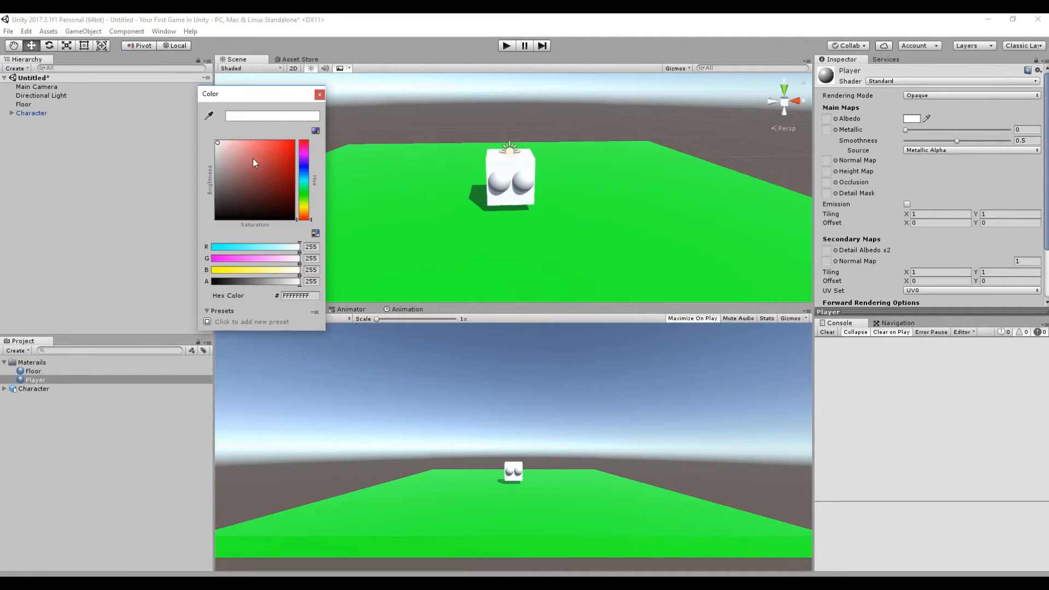
{"action": "left_click", "coordinate": [293, 142]}
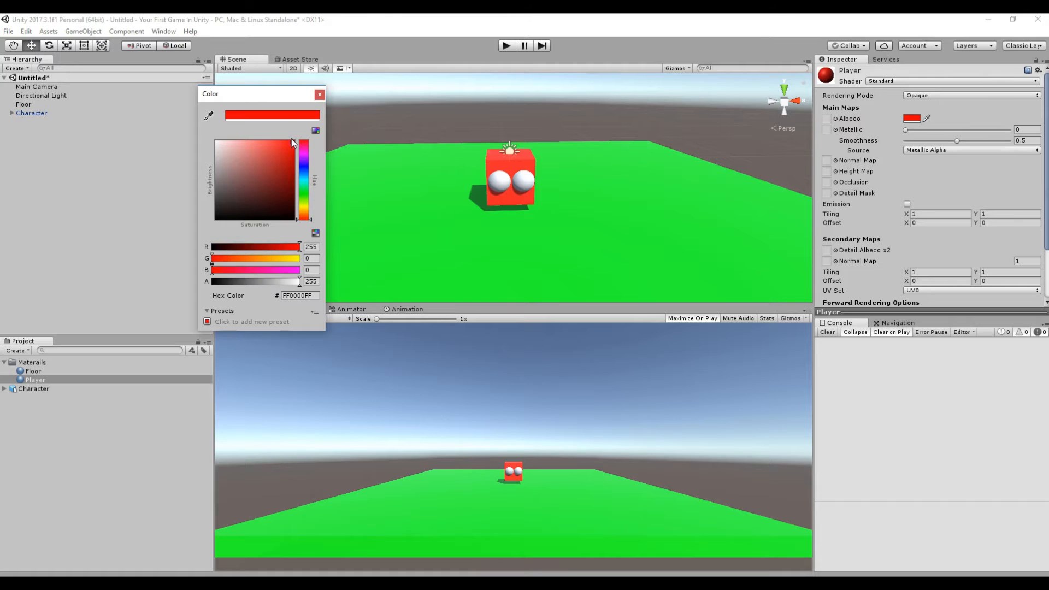
{"action": "left_click", "coordinate": [304, 168]}
{"action": "left_click", "coordinate": [320, 95]}
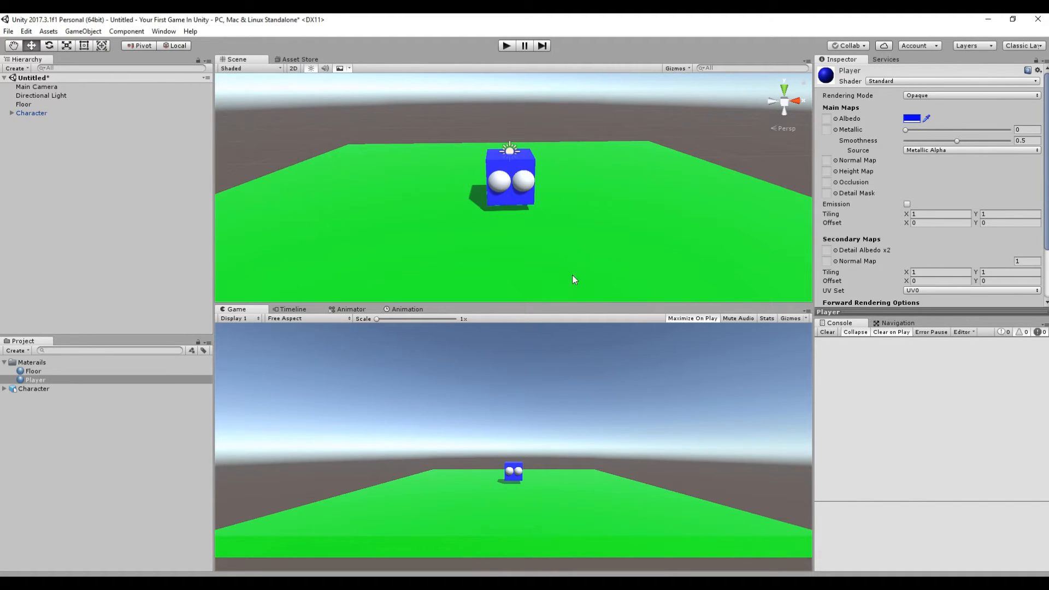
Collapse the Materails folder in the project assets and clear the Character selection
{"action": "scroll", "coordinate": [546, 229], "scroll_direction": "down", "scroll_amount": 2}
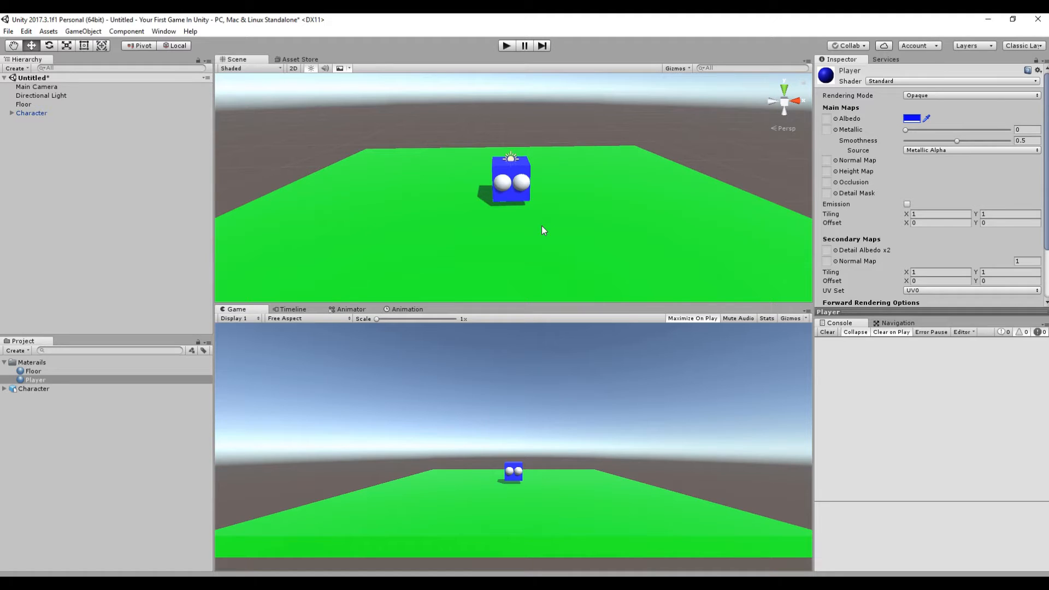
{"action": "scroll", "coordinate": [543, 230], "scroll_direction": "down", "scroll_amount": 1}
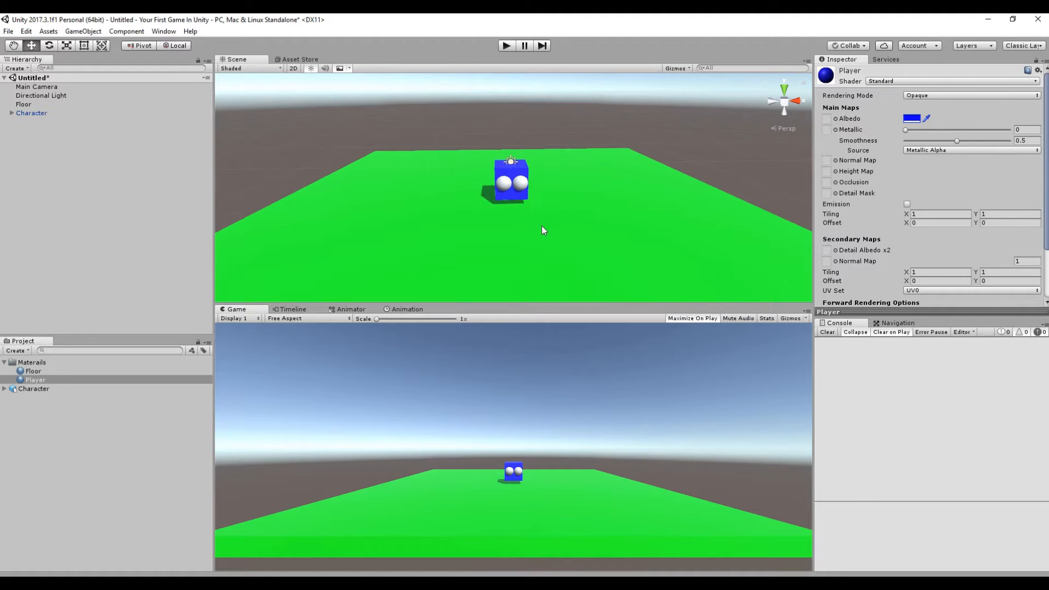
{"action": "left_click", "coordinate": [52, 116]}
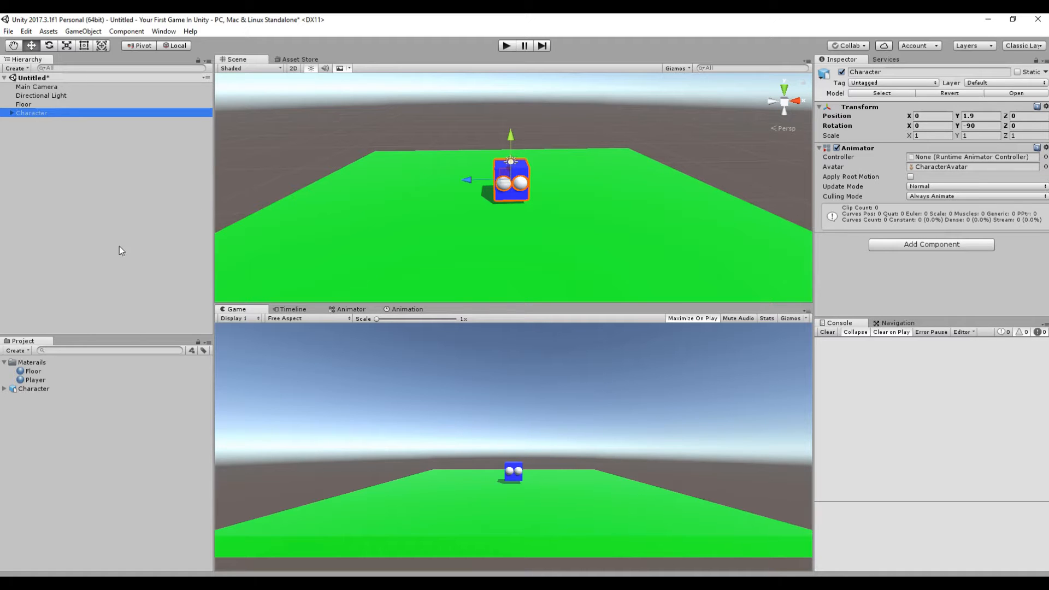
{"action": "left_click", "coordinate": [5, 363]}
{"action": "left_click", "coordinate": [38, 412]}
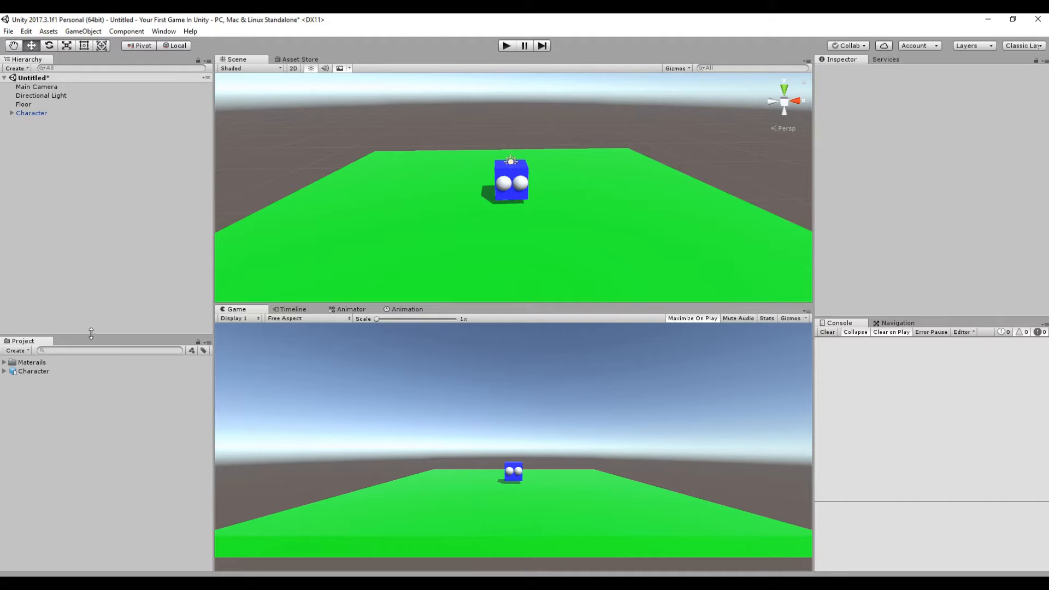
Disable and re-enable the Directional Light to compare the scene's lighting
{"action": "scroll", "coordinate": [514, 232], "scroll_direction": "down", "scroll_amount": 8}
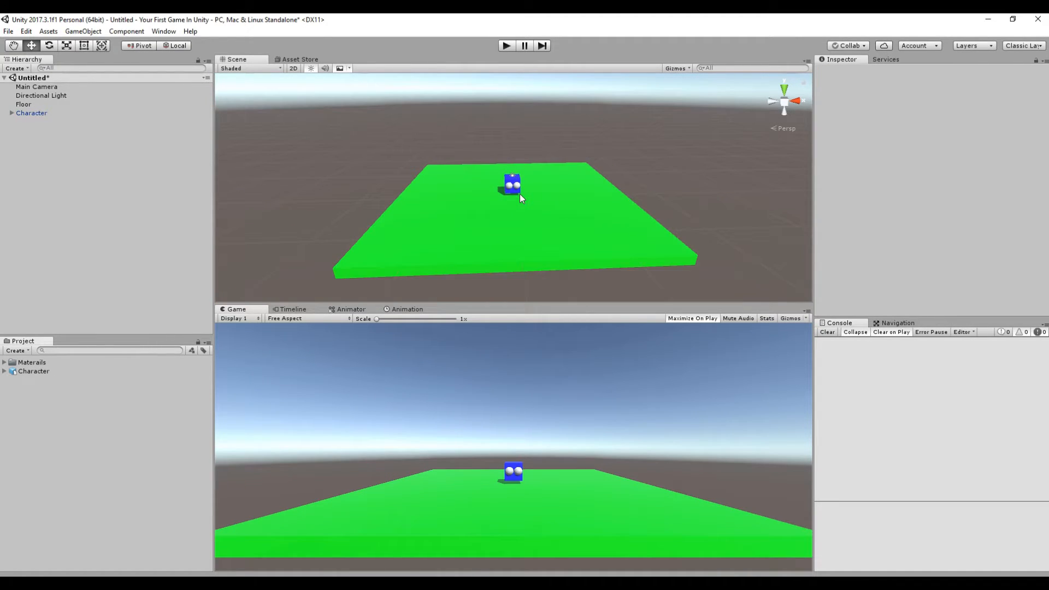
{"action": "left_click_drag", "start_coordinate": [520, 194], "coordinate": [235, 155], "text": "alt"}
{"action": "left_click", "coordinate": [175, 93]}
{"action": "scroll", "coordinate": [385, 167], "scroll_direction": "down", "scroll_amount": 5}
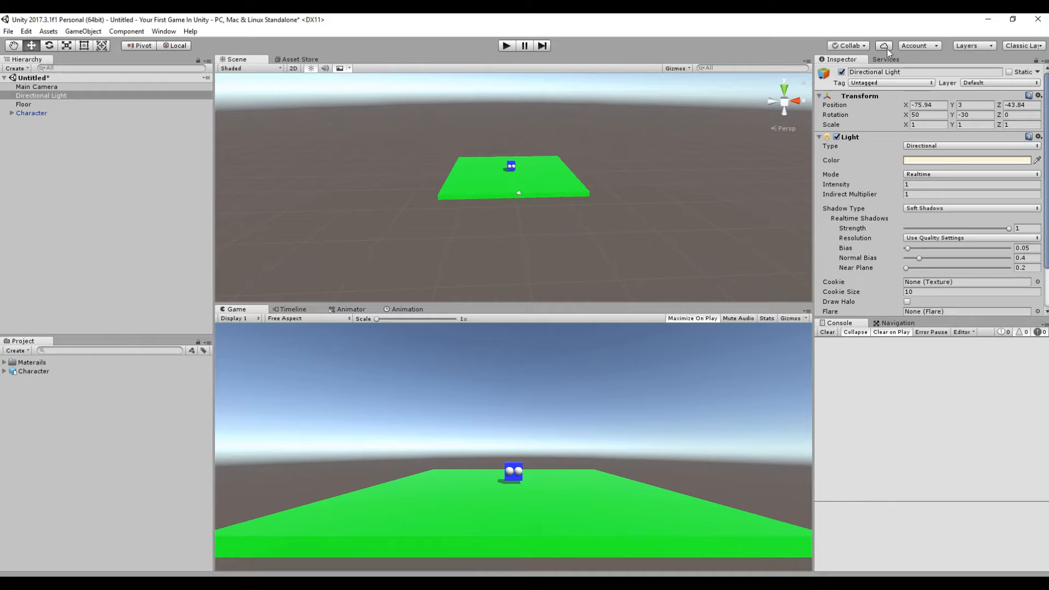
{"action": "left_click", "coordinate": [841, 72]}
{"action": "left_click", "coordinate": [841, 72]}
{"action": "left_click", "coordinate": [108, 199]}
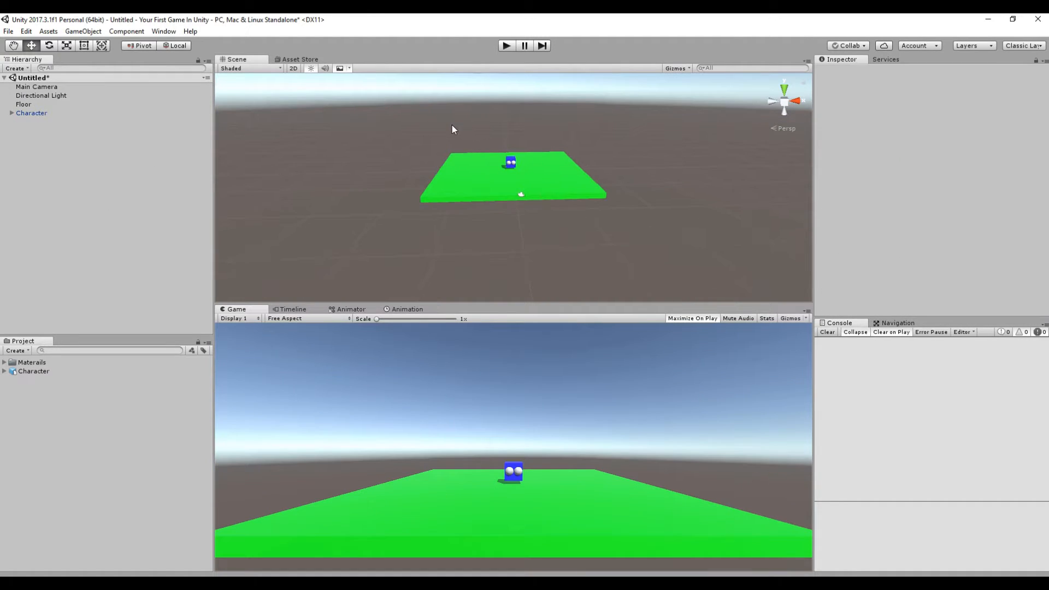
Rename the Character's cube body object as Base
{"action": "scroll", "coordinate": [451, 129], "scroll_direction": "up", "scroll_amount": 8}
{"action": "middle_click_drag", "start_coordinate": [457, 150], "coordinate": [486, 194]}
{"action": "scroll", "coordinate": [516, 127], "scroll_direction": "up", "scroll_amount": 8}
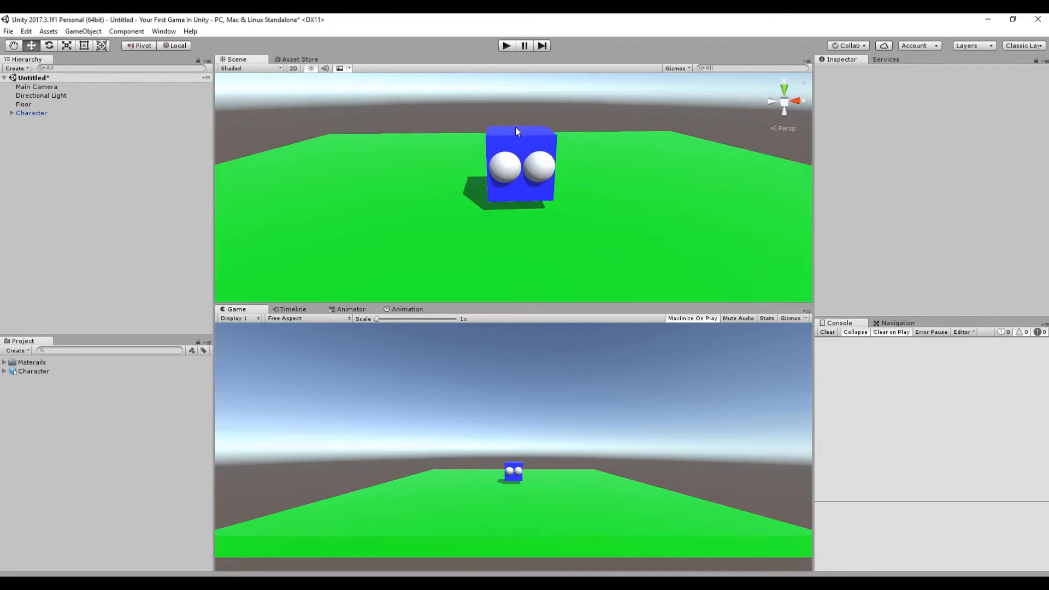
{"action": "scroll", "coordinate": [516, 127], "scroll_direction": "up", "scroll_amount": 5}
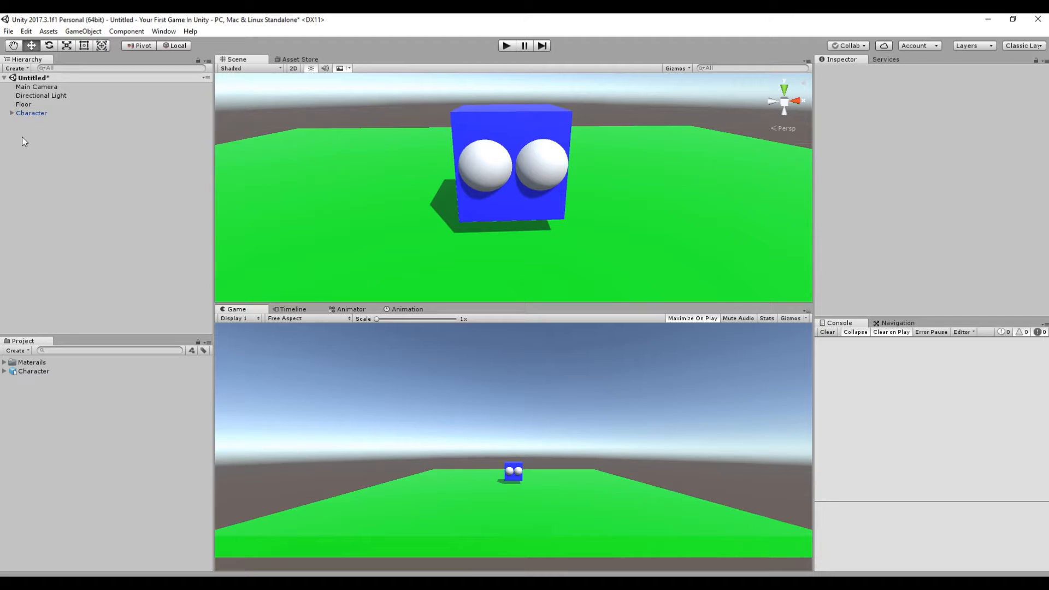
{"action": "left_click", "coordinate": [11, 113]}
{"action": "right_click", "coordinate": [45, 125]}
{"action": "left_click", "coordinate": [95, 156]}
{"action": "type", "text": "Base"}
{"action": "key", "text": "Return"}
Rename the Character's Sphere object as LeftEye
{"action": "right_click", "coordinate": [62, 132]}
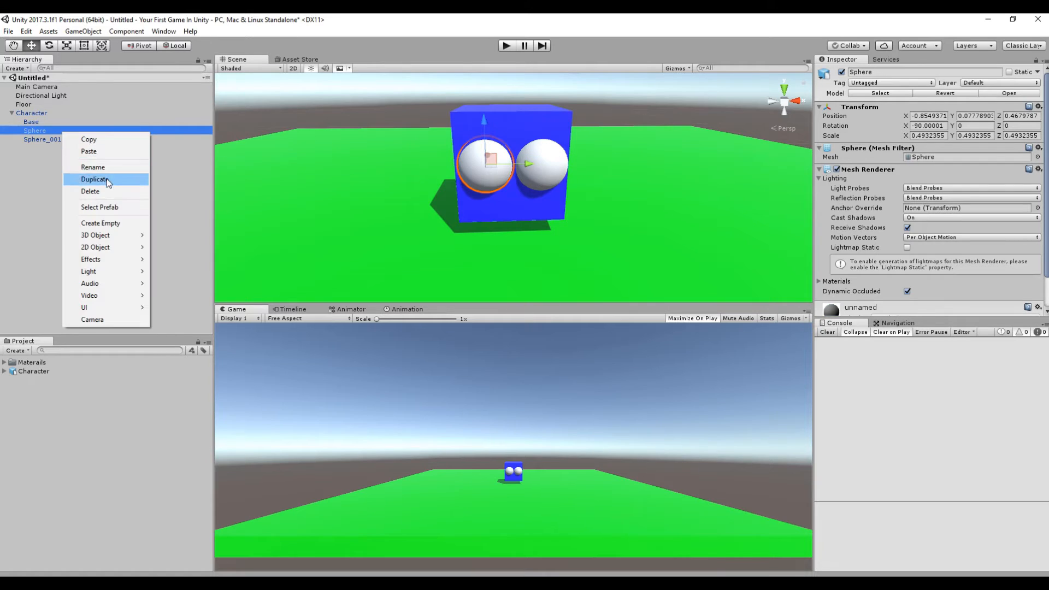
{"action": "left_click", "coordinate": [107, 166]}
{"action": "type", "text": "LeftEye"}
{"action": "key", "text": "Return"}
Rename the Character's Sphere_001 object as RightEye
{"action": "left_click", "coordinate": [80, 139]}
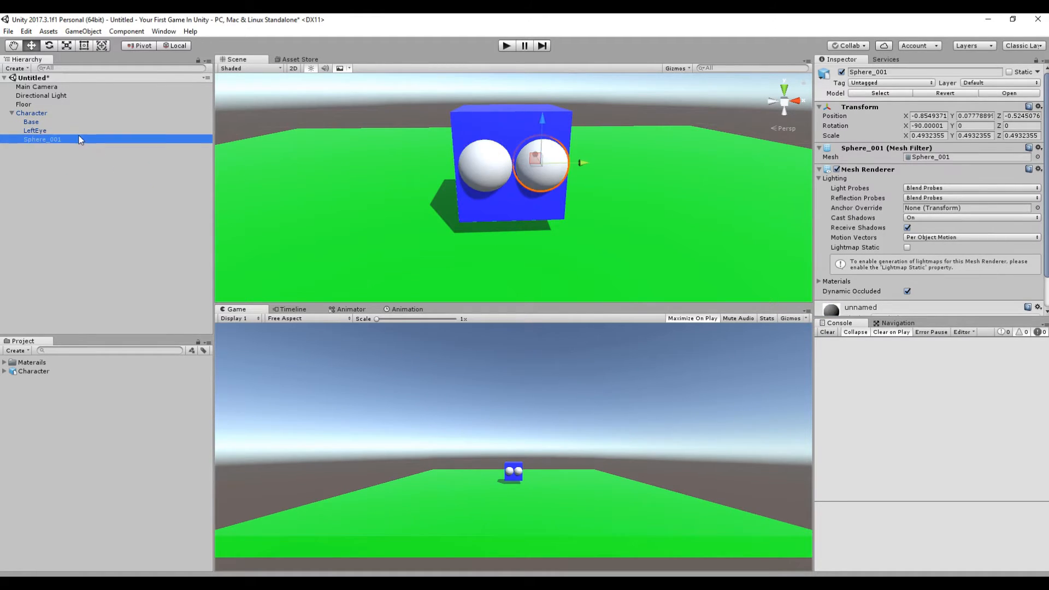
{"action": "right_click", "coordinate": [79, 140]}
{"action": "left_click", "coordinate": [101, 163]}
{"action": "type", "text": "RightEye"}
{"action": "key", "text": "Return"}
{"action": "left_click", "coordinate": [100, 163]}
{"action": "right_click", "coordinate": [52, 132]}
{"action": "left_click", "coordinate": [20, 189]}
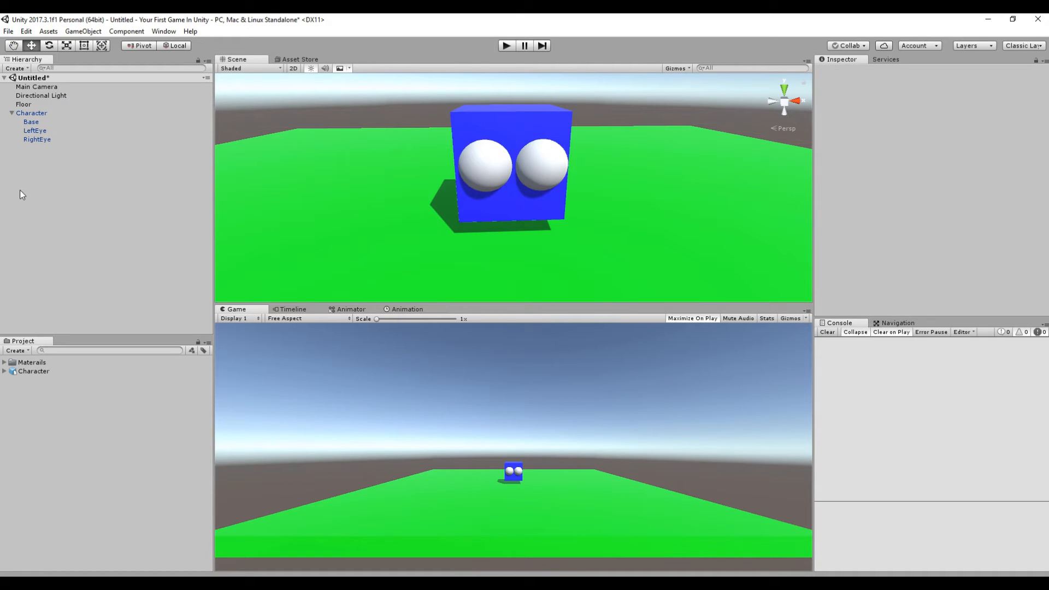
Add a point light as a child of LeftEye and move it in front of the eye to X -0.93
{"action": "right_click", "coordinate": [53, 132]}
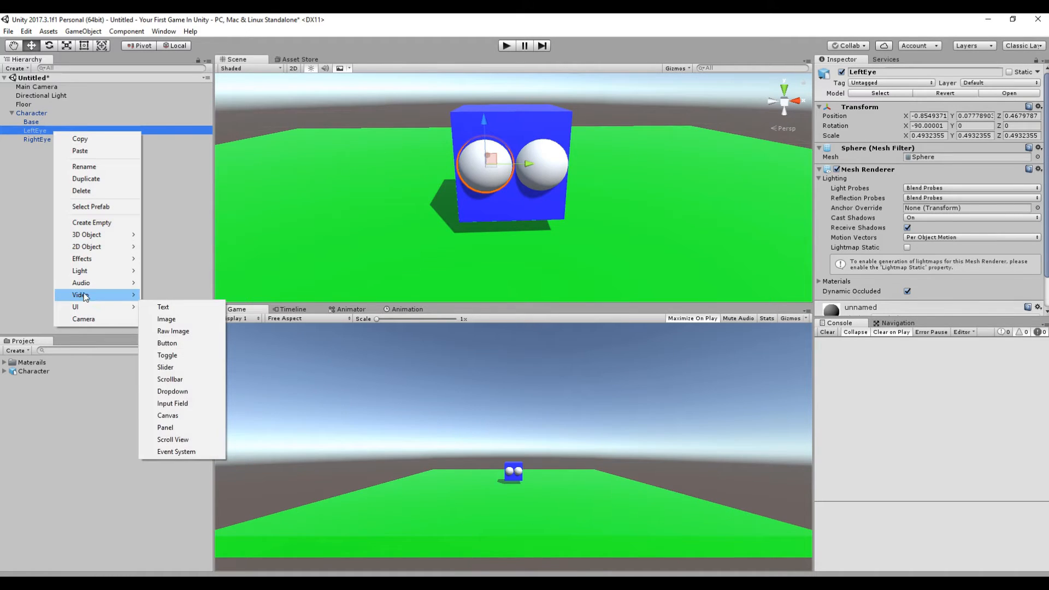
{"action": "mouse_move", "coordinate": [82, 271]}
{"action": "left_click", "coordinate": [205, 285]}
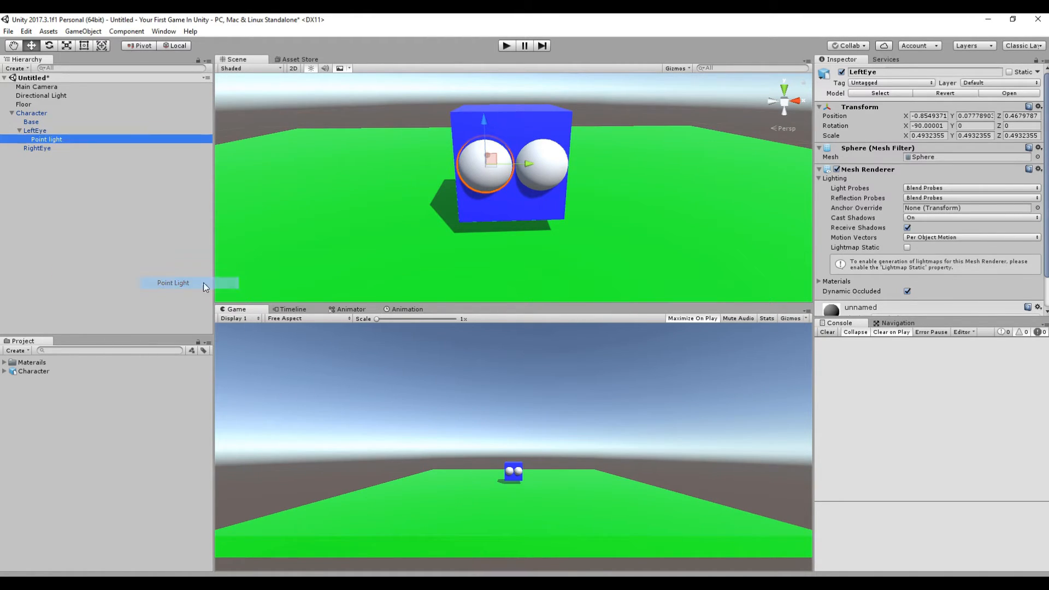
{"action": "scroll", "coordinate": [514, 158], "scroll_direction": "down", "scroll_amount": 4}
{"action": "middle_click_drag", "start_coordinate": [505, 160], "coordinate": [382, 189]}
{"action": "left_click_drag", "start_coordinate": [391, 183], "coordinate": [365, 196]}
Set the LeftEye point light's color to pale yellow EFF084 and move the light farther forward to X -1.69
{"action": "left_click", "coordinate": [918, 171]}
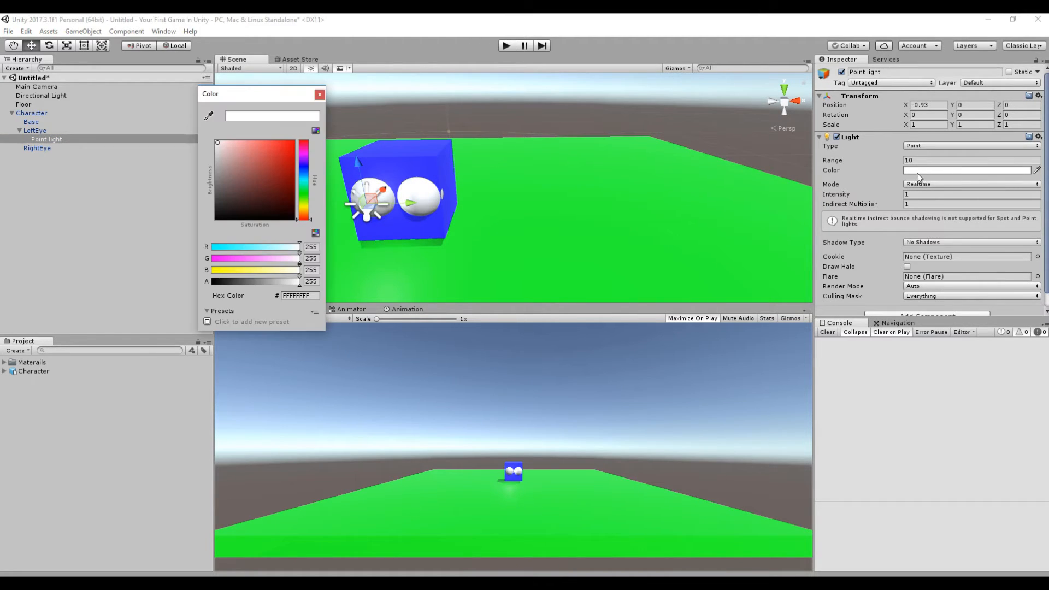
{"action": "left_click", "coordinate": [304, 208]}
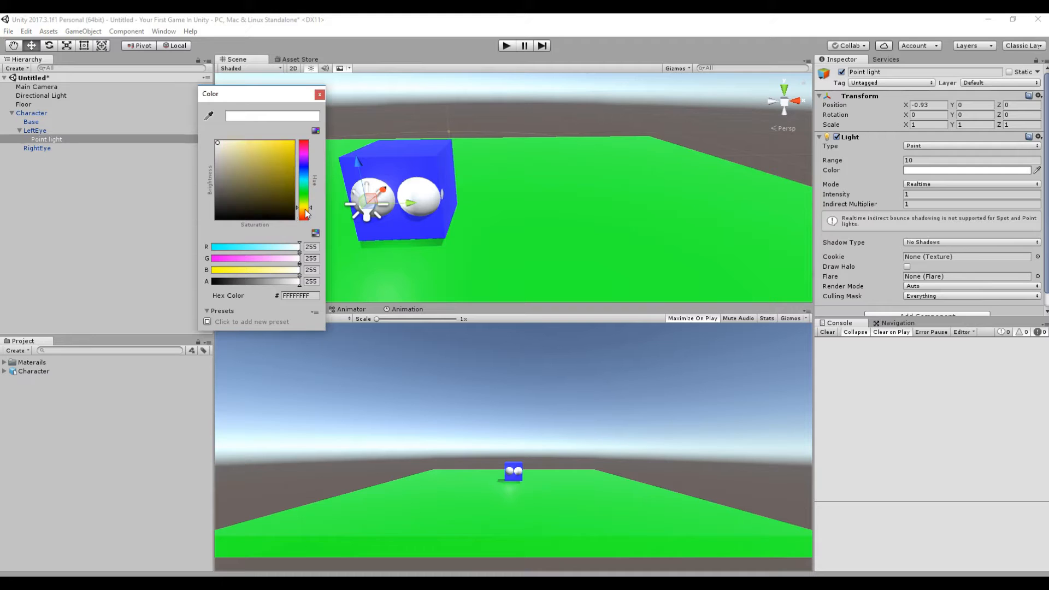
{"action": "mouse_move", "coordinate": [235, 145]}
{"action": "left_mouse_down"}
{"action": "mouse_move", "coordinate": [270, 120]}
{"action": "mouse_move", "coordinate": [297, 117]}
{"action": "mouse_move", "coordinate": [262, 118]}
{"action": "mouse_move", "coordinate": [251, 147]}
{"action": "left_mouse_up"}
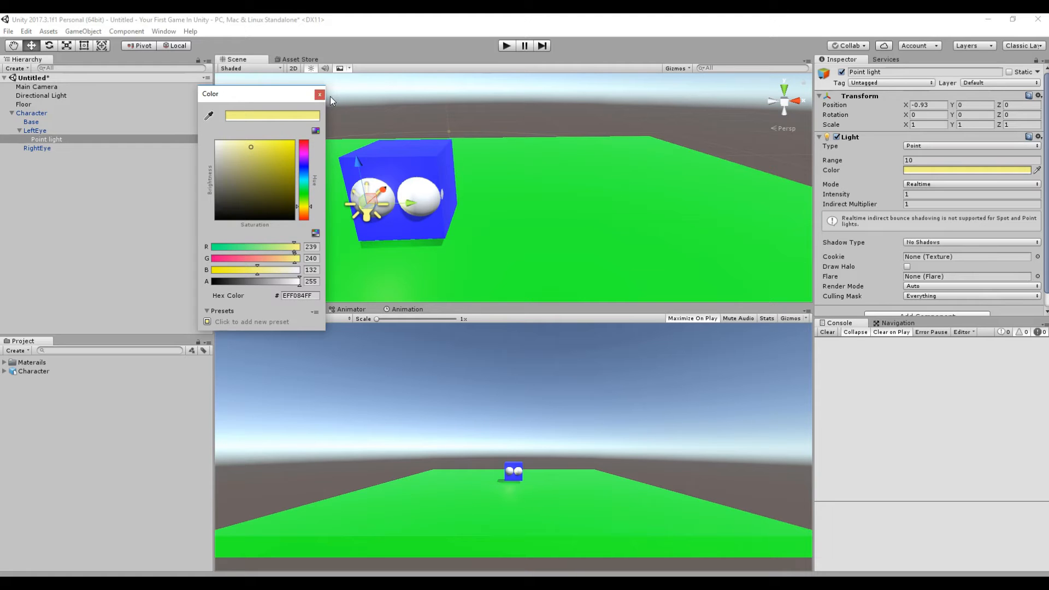
{"action": "left_click", "coordinate": [320, 94]}
{"action": "left_click_drag", "start_coordinate": [384, 192], "coordinate": [375, 198]}
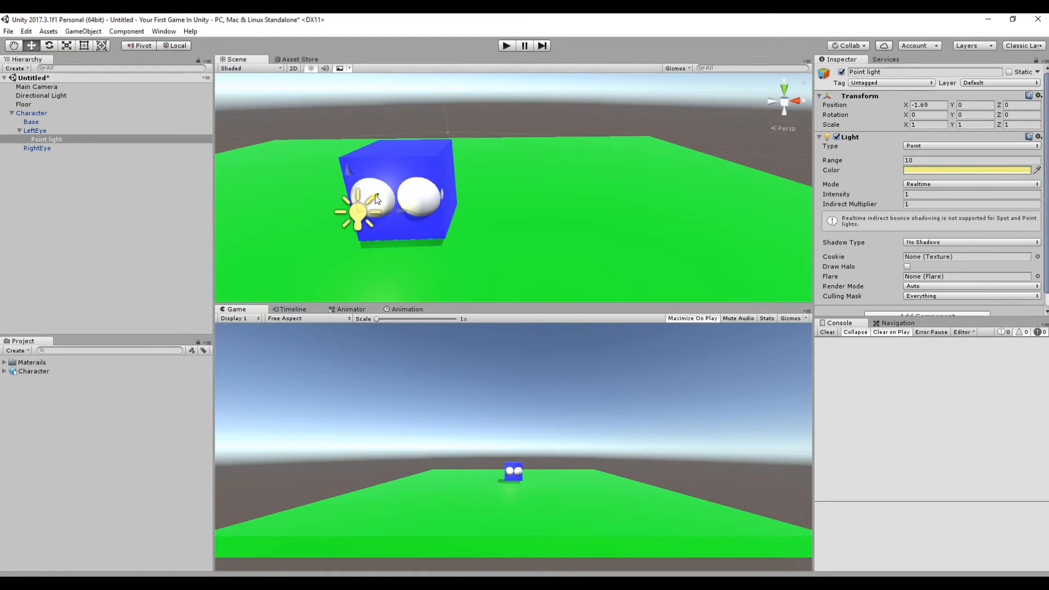
Duplicate the LeftEye point light under RightEye and position the copy in front of that eye at X -1.69, Y 0.07
{"action": "right_click", "coordinate": [45, 140]}
{"action": "left_click", "coordinate": [82, 190]}
{"action": "left_click_drag", "start_coordinate": [52, 148], "coordinate": [69, 157]}
{"action": "left_click_drag", "start_coordinate": [405, 215], "coordinate": [455, 199]}
Rename the duplicated light under RightEye as Point light
{"action": "right_click", "coordinate": [65, 156]}
{"action": "left_click", "coordinate": [71, 190]}
{"action": "left_click", "coordinate": [121, 158]}
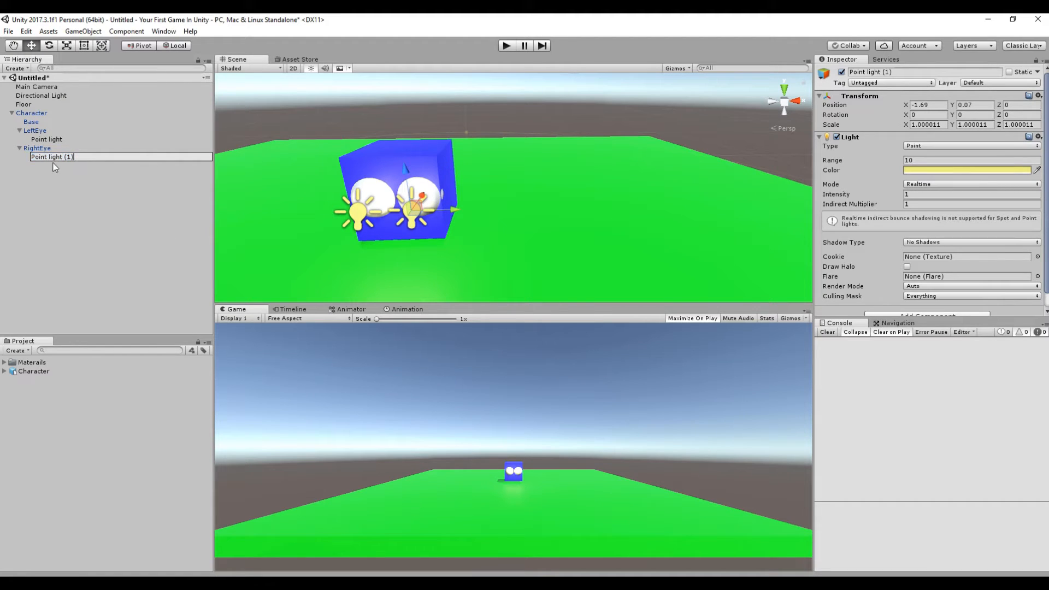
{"action": "key", "text": "BackSpace"}
{"action": "key", "text": "Return"}
Set the intensity of both eye point lights to 2.21 and their indirect multiplier to 0
{"action": "left_click", "coordinate": [61, 139]}
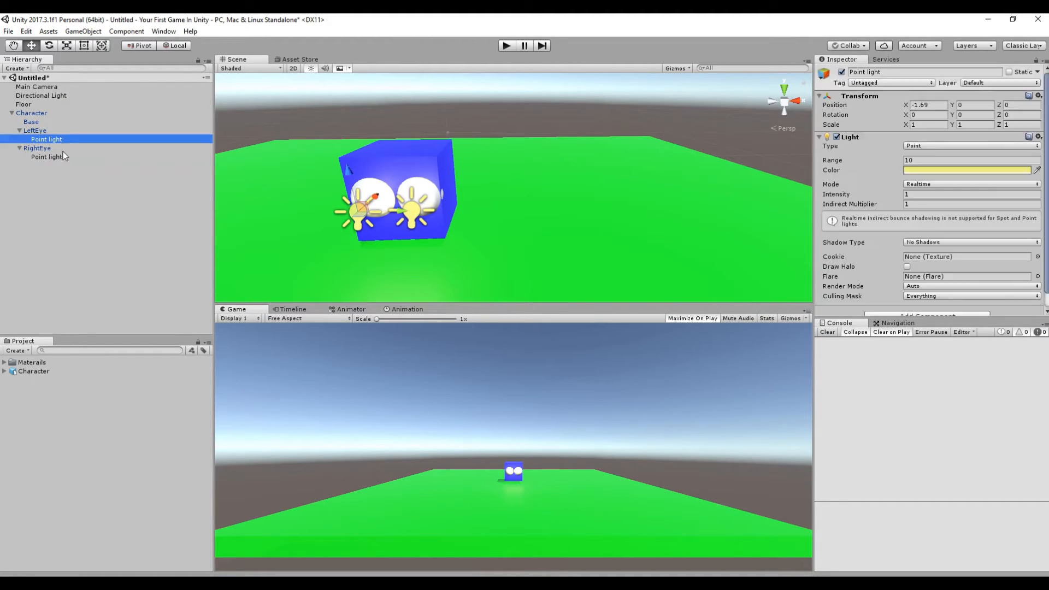
{"action": "left_click", "coordinate": [64, 157], "text": "ctrl"}
{"action": "scroll", "coordinate": [964, 264], "scroll_direction": "down", "scroll_amount": 1}
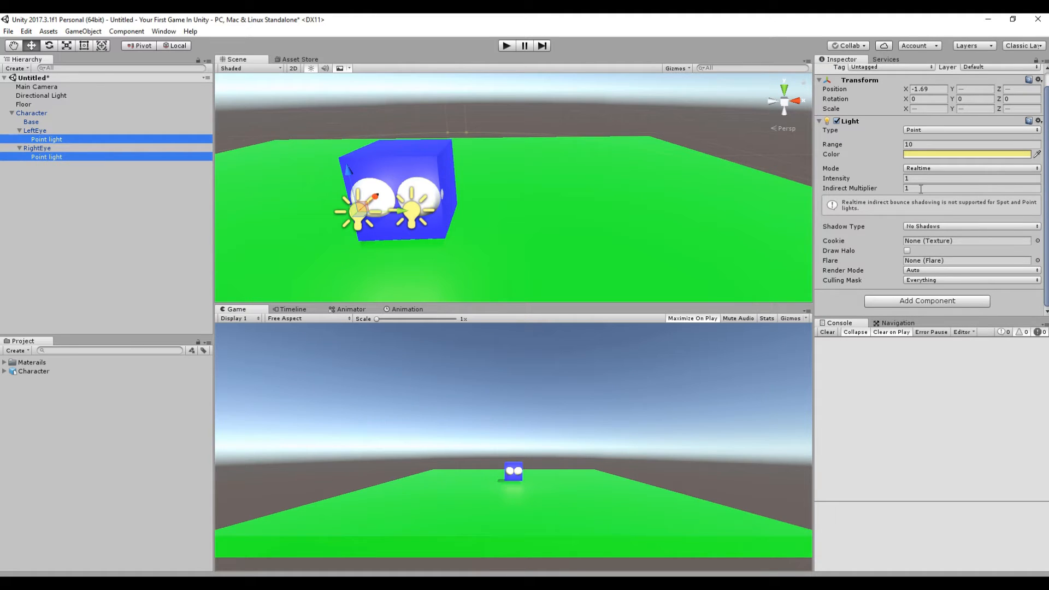
{"action": "left_click_drag", "start_coordinate": [897, 179], "coordinate": [973, 198]}
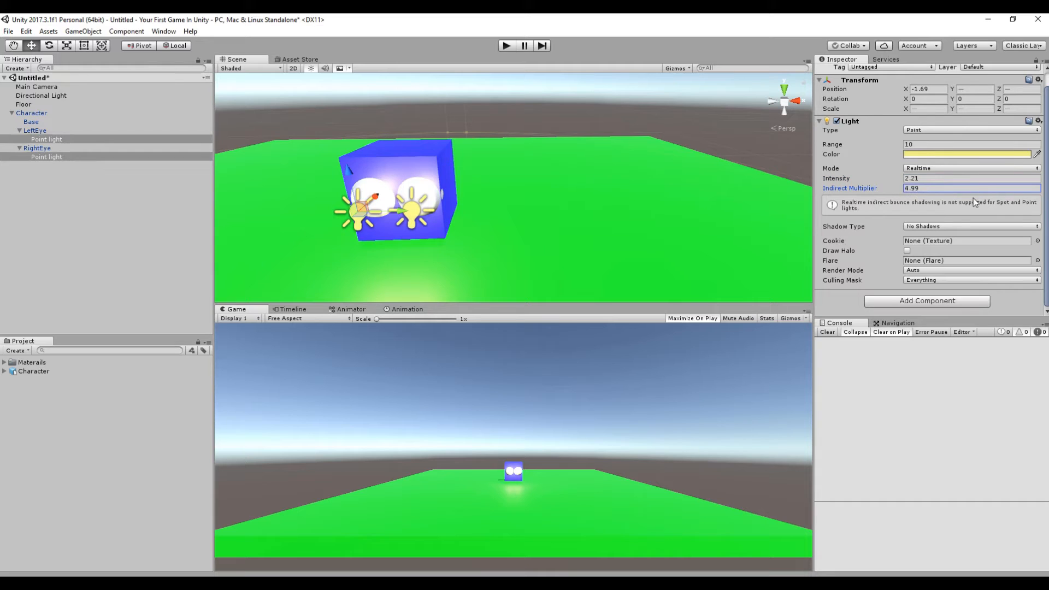
{"action": "left_click_drag", "start_coordinate": [1038, 219], "coordinate": [898, 192]}
{"action": "left_click", "coordinate": [908, 190]}
{"action": "type", "text": "0"}
{"action": "left_click", "coordinate": [939, 399]}
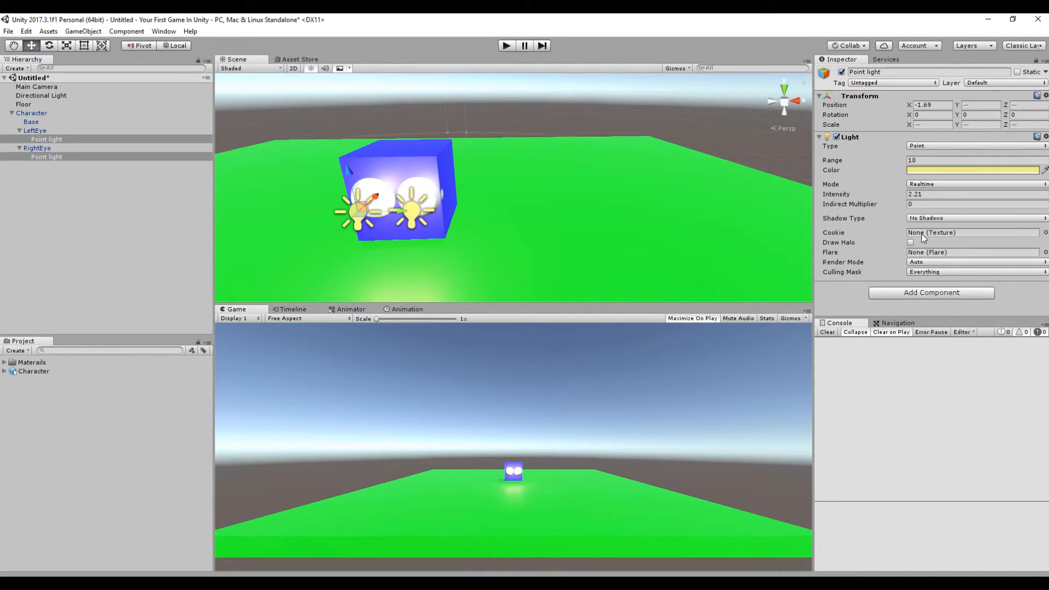
Try a range of 12.01 on both eye point lights and reset it to 10
{"action": "left_click", "coordinate": [919, 160]}
{"action": "type", "text": "10.7"}
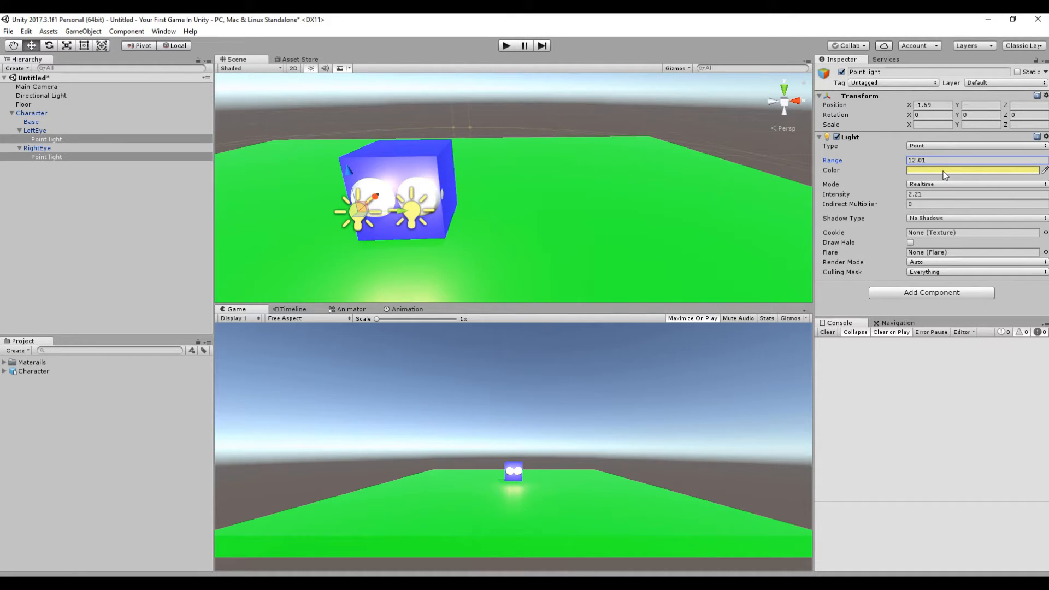
{"action": "left_click", "coordinate": [929, 159]}
{"action": "type", "text": "10"}
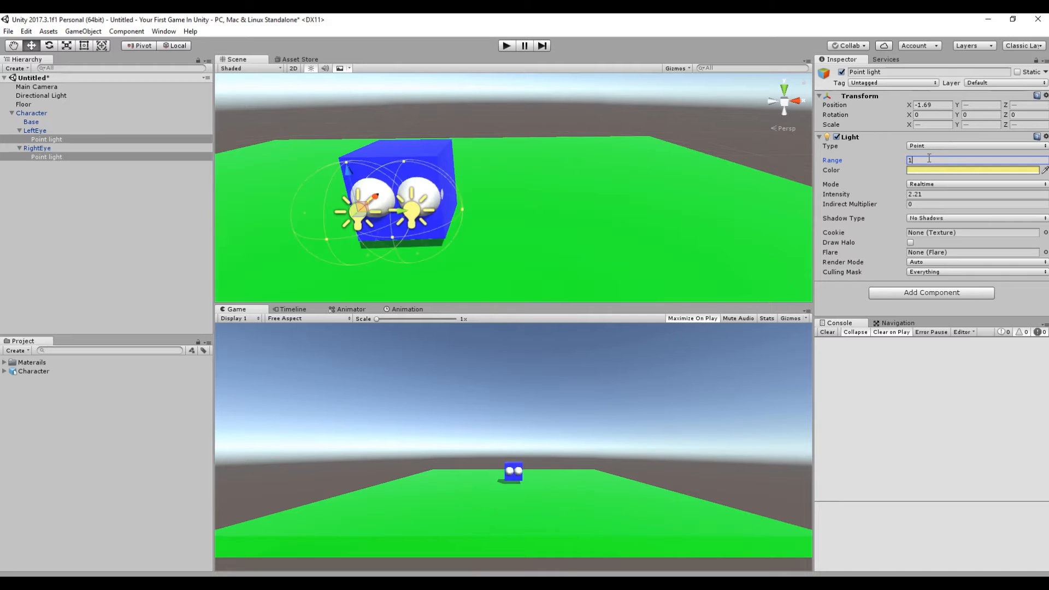
{"action": "key", "text": "Return"}
{"action": "middle_click_drag", "start_coordinate": [534, 250], "coordinate": [389, 248]}
{"action": "scroll", "coordinate": [528, 202], "scroll_direction": "down", "scroll_amount": 2}
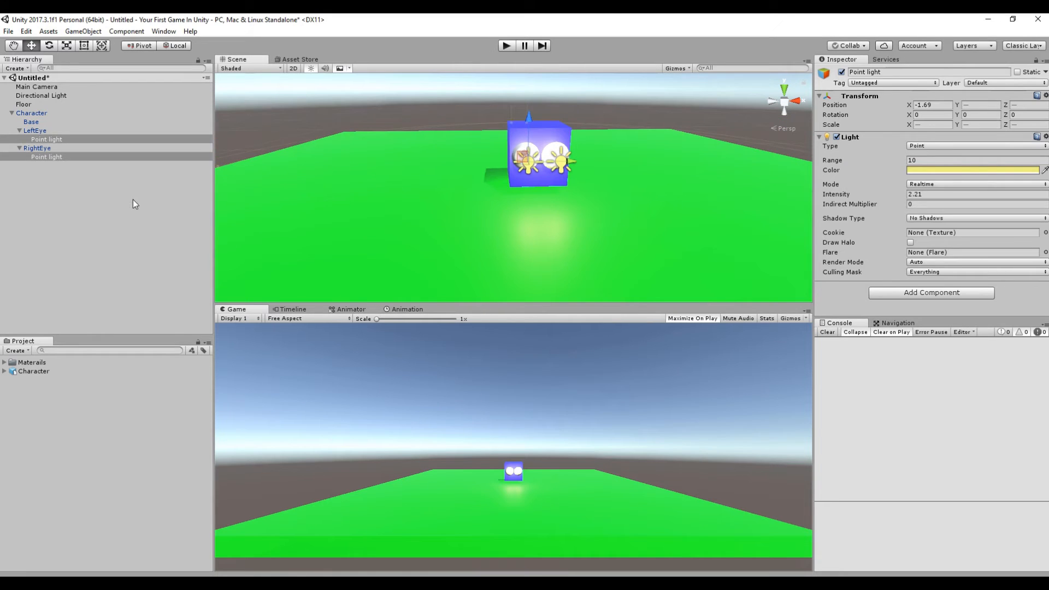
Deselect the eye lights and collapse the Character's child objects in the scene hierarchy
{"action": "left_click", "coordinate": [133, 200]}
{"action": "left_click", "coordinate": [19, 131]}
{"action": "left_click", "coordinate": [19, 140]}
{"action": "scroll", "coordinate": [656, 210], "scroll_direction": "down", "scroll_amount": 2}
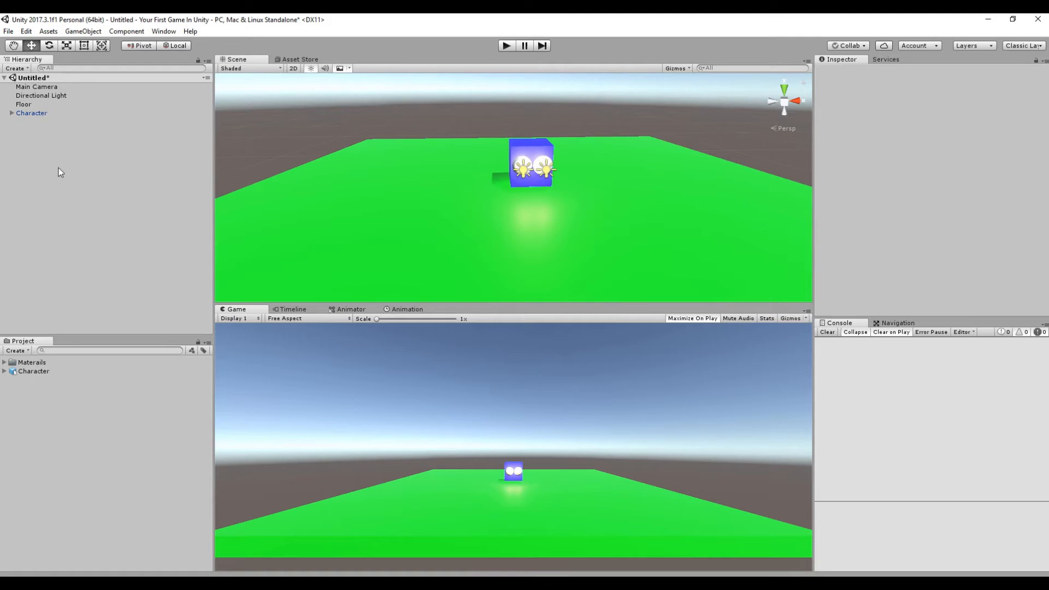
Examine the Directional Light and the Character in the scene, plus the light types that can be created
{"action": "right_click", "coordinate": [27, 135]}
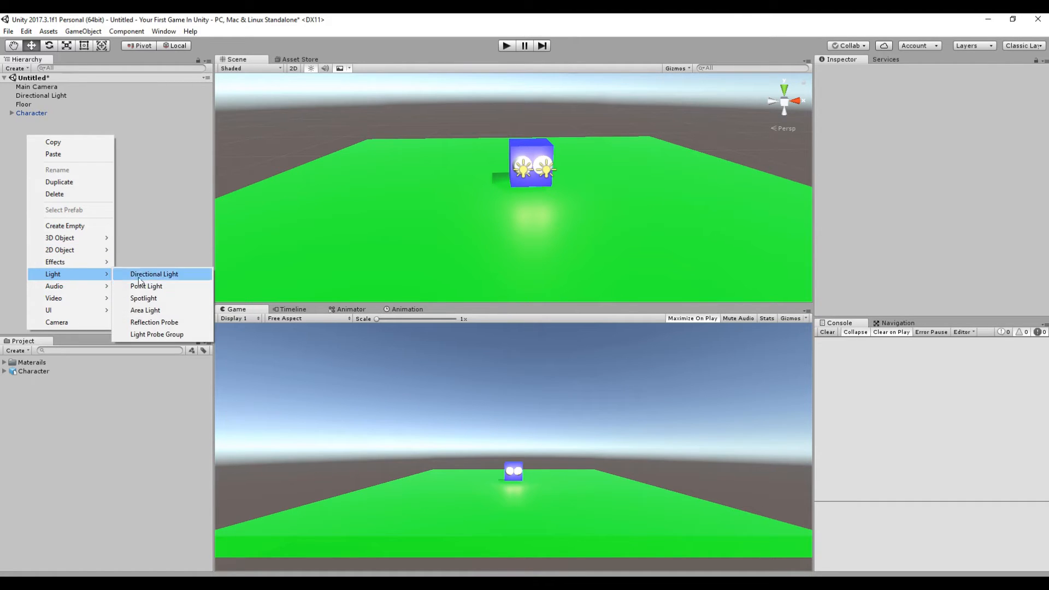
{"action": "left_click", "coordinate": [284, 113]}
{"action": "scroll", "coordinate": [285, 112], "scroll_direction": "down", "scroll_amount": 2}
{"action": "double_click", "coordinate": [65, 98]}
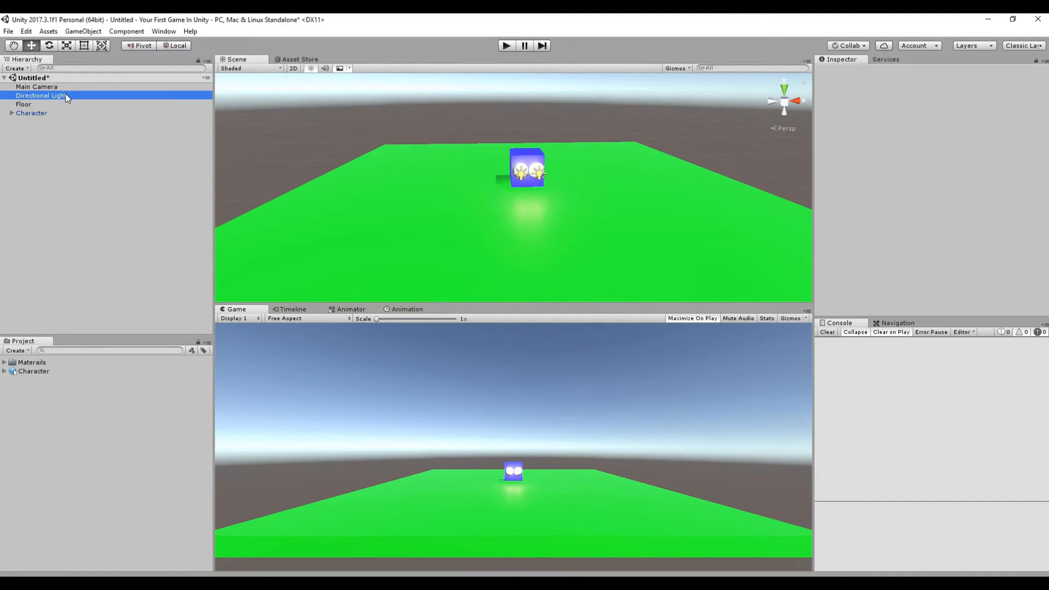
{"action": "scroll", "coordinate": [636, 157], "scroll_direction": "down", "scroll_amount": 2}
{"action": "middle_click_drag", "start_coordinate": [638, 158], "coordinate": [636, 157]}
{"action": "double_click", "coordinate": [34, 112]}
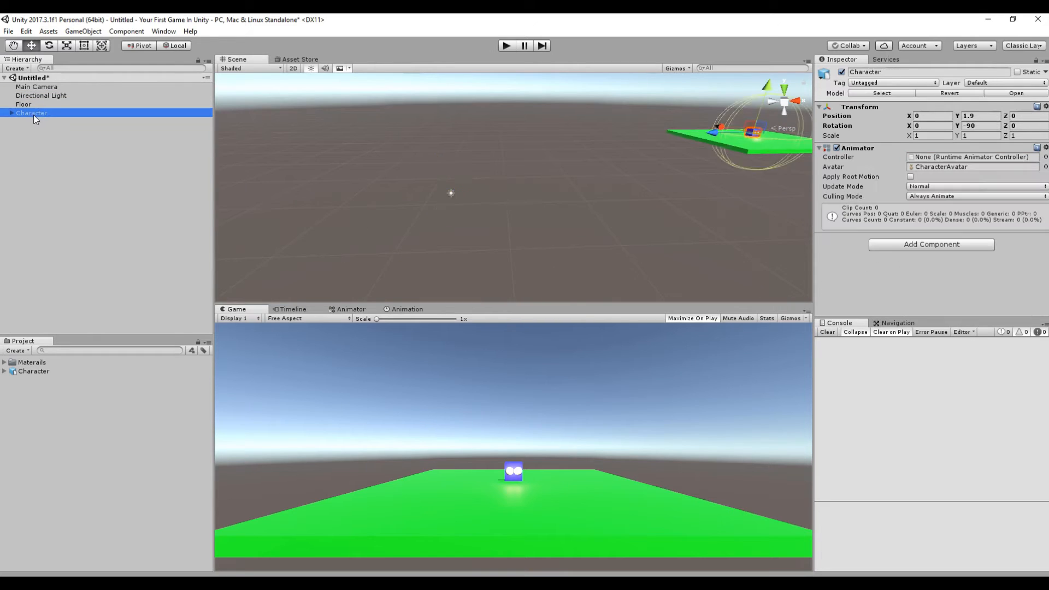
{"action": "right_click", "coordinate": [112, 144]}
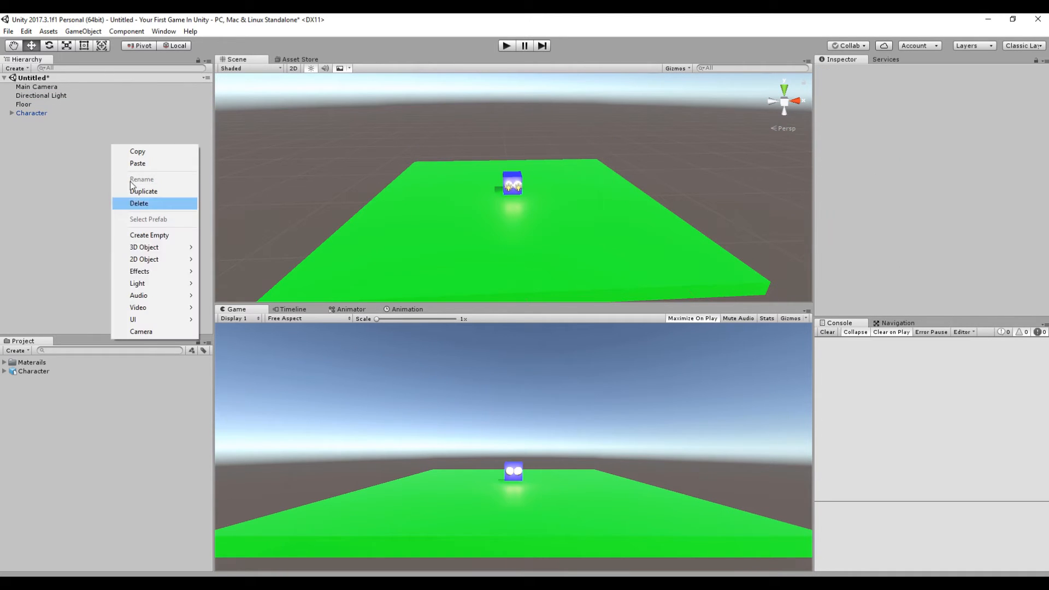
{"action": "mouse_move", "coordinate": [158, 284]}
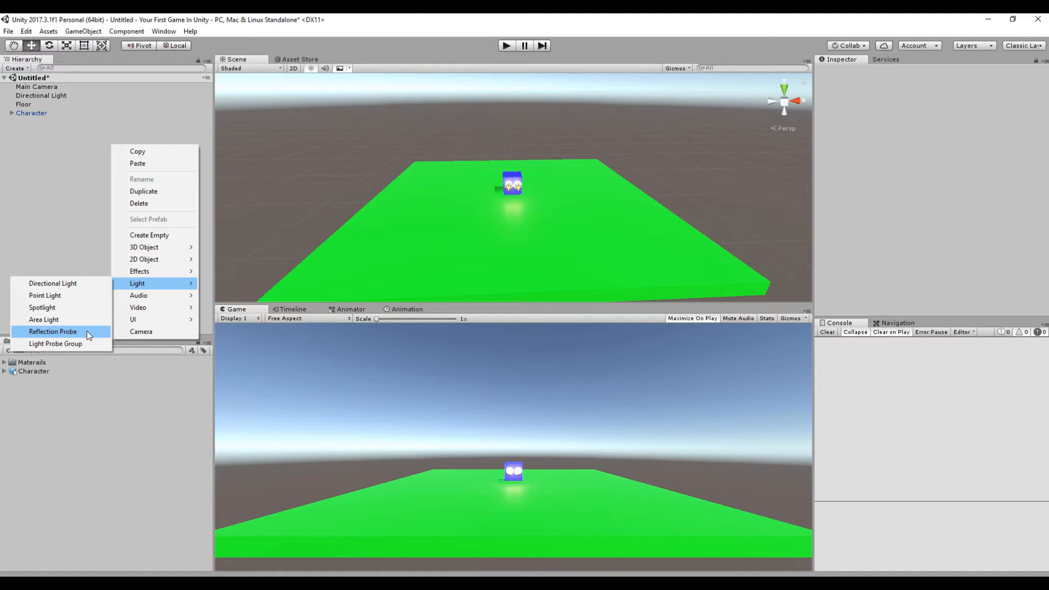
{"action": "left_click", "coordinate": [70, 263]}
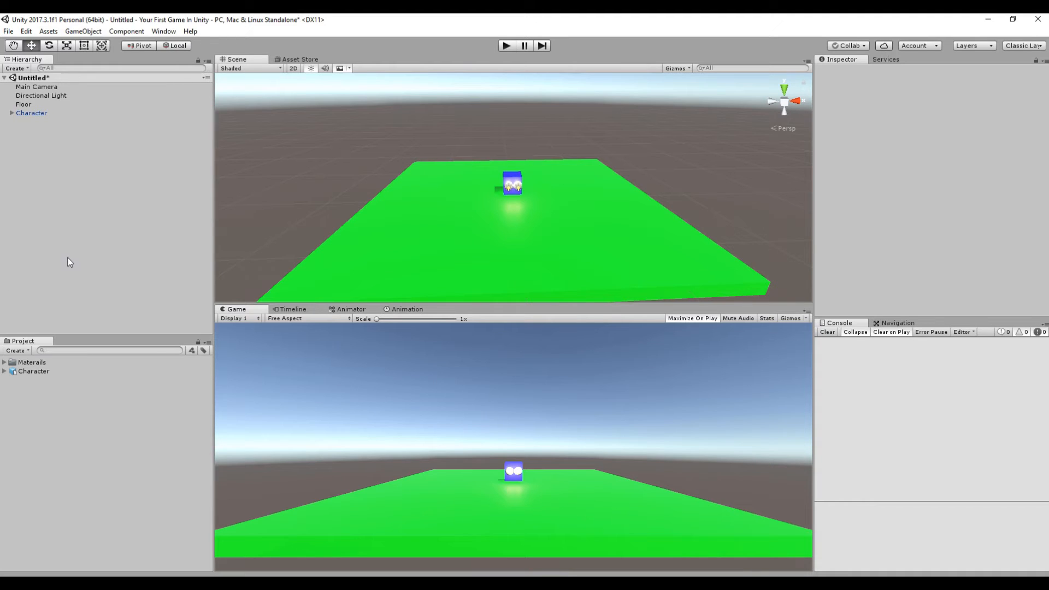
Add a Box Collider component to the Character object
{"action": "scroll", "coordinate": [558, 139], "scroll_direction": "up", "scroll_amount": 3}
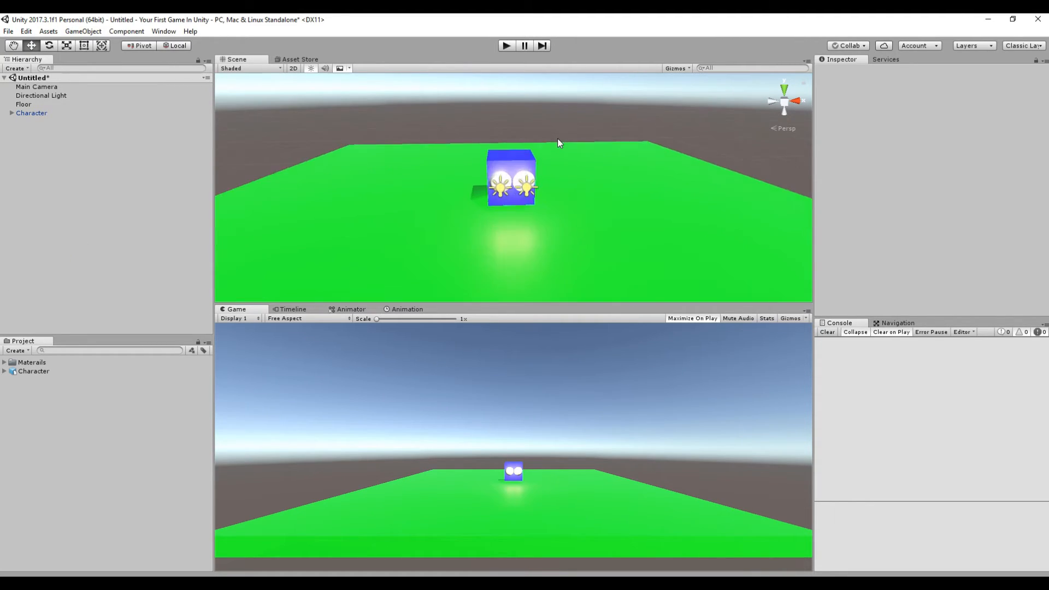
{"action": "middle_click_drag", "start_coordinate": [529, 161], "coordinate": [526, 186]}
{"action": "right_click_drag", "start_coordinate": [464, 226], "coordinate": [604, 222]}
{"action": "middle_click_drag", "start_coordinate": [441, 266], "coordinate": [528, 241]}
{"action": "right_click_drag", "start_coordinate": [528, 241], "coordinate": [463, 228]}
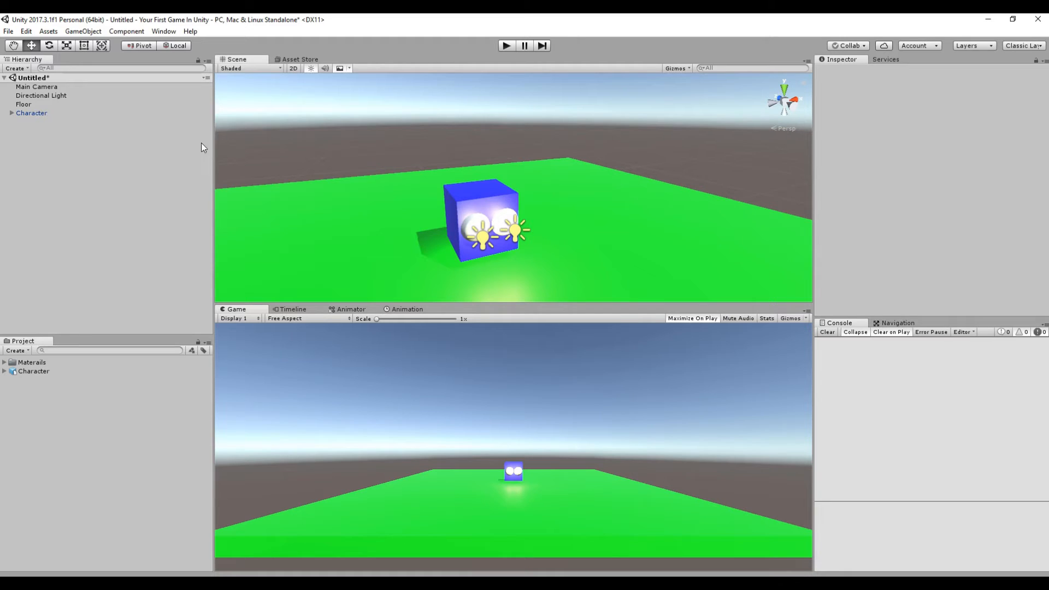
{"action": "left_click", "coordinate": [33, 113]}
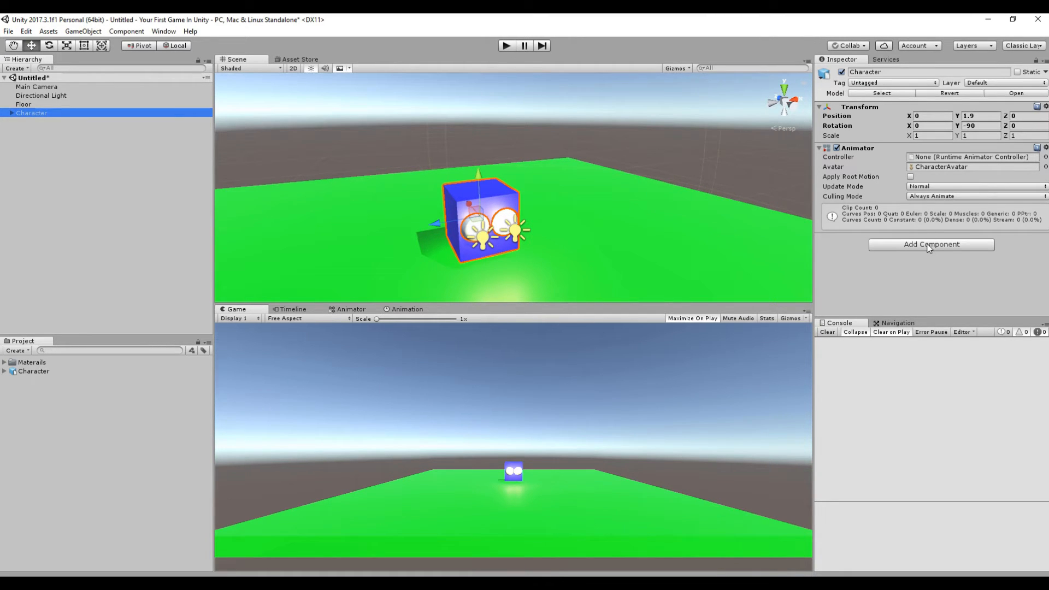
{"action": "left_click", "coordinate": [929, 247]}
{"action": "left_click", "coordinate": [831, 259]}
{"action": "left_click", "coordinate": [892, 247]}
{"action": "left_click", "coordinate": [893, 311]}
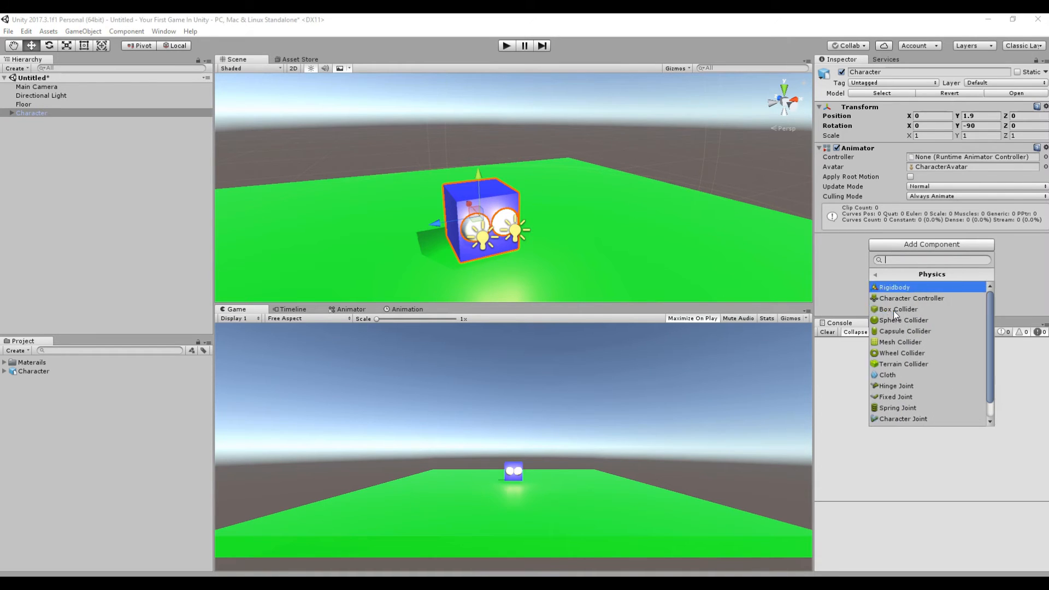
{"action": "left_click", "coordinate": [898, 310]}
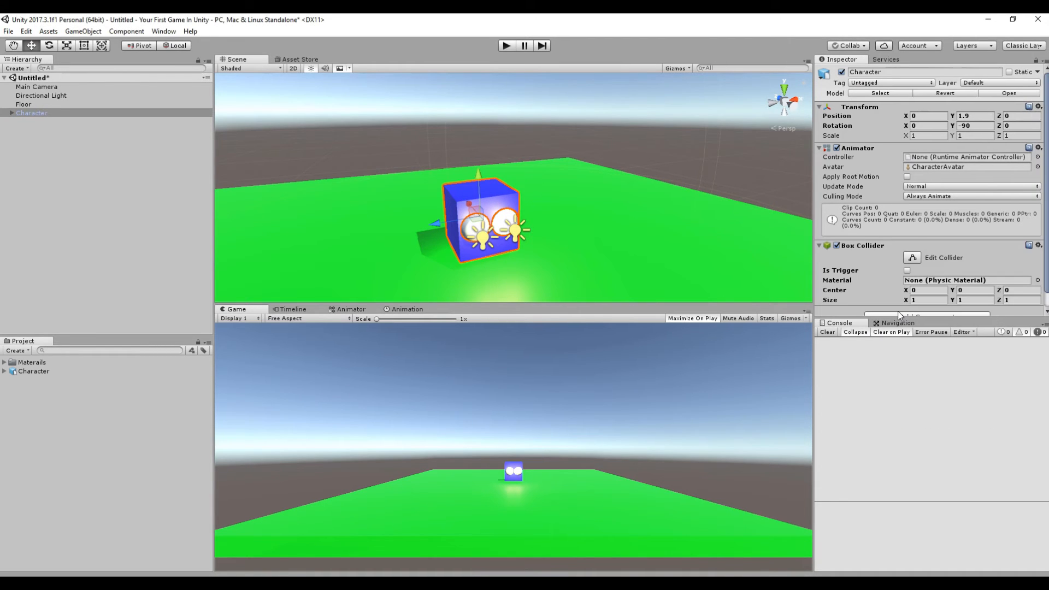
Edit the Character's Box Collider directly in the scene, stretching its Z size to about 1.55
{"action": "left_click", "coordinate": [914, 259]}
{"action": "scroll", "coordinate": [546, 215], "scroll_direction": "up", "scroll_amount": 4}
{"action": "middle_click_drag", "start_coordinate": [451, 232], "coordinate": [684, 212]}
{"action": "right_click_drag", "start_coordinate": [435, 224], "coordinate": [612, 218]}
{"action": "middle_click_drag", "start_coordinate": [463, 201], "coordinate": [607, 216]}
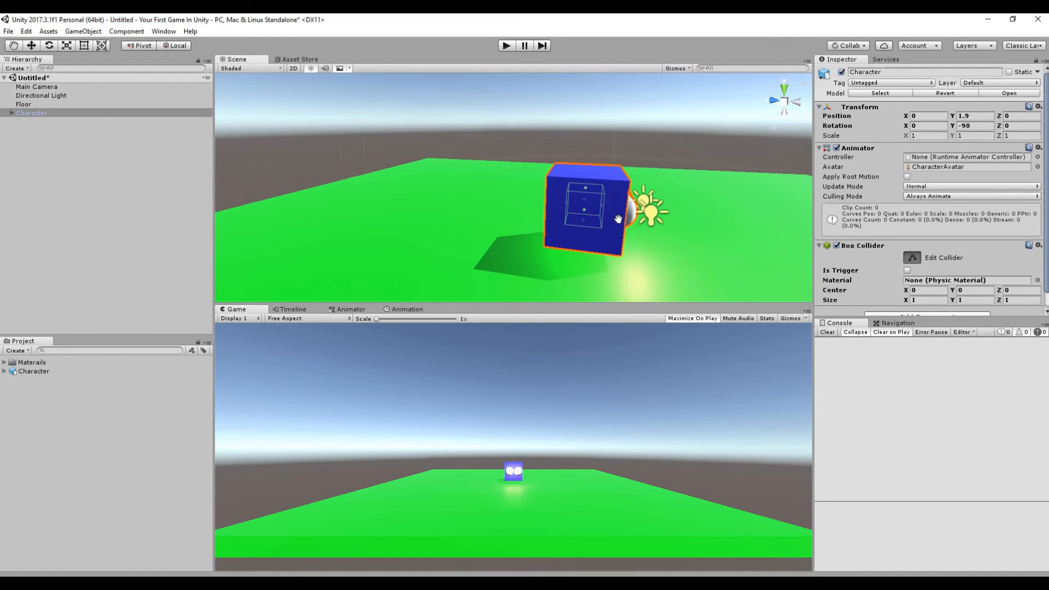
{"action": "right_click_drag", "start_coordinate": [492, 216], "coordinate": [639, 210]}
{"action": "left_click", "coordinate": [916, 261]}
{"action": "left_click", "coordinate": [915, 260]}
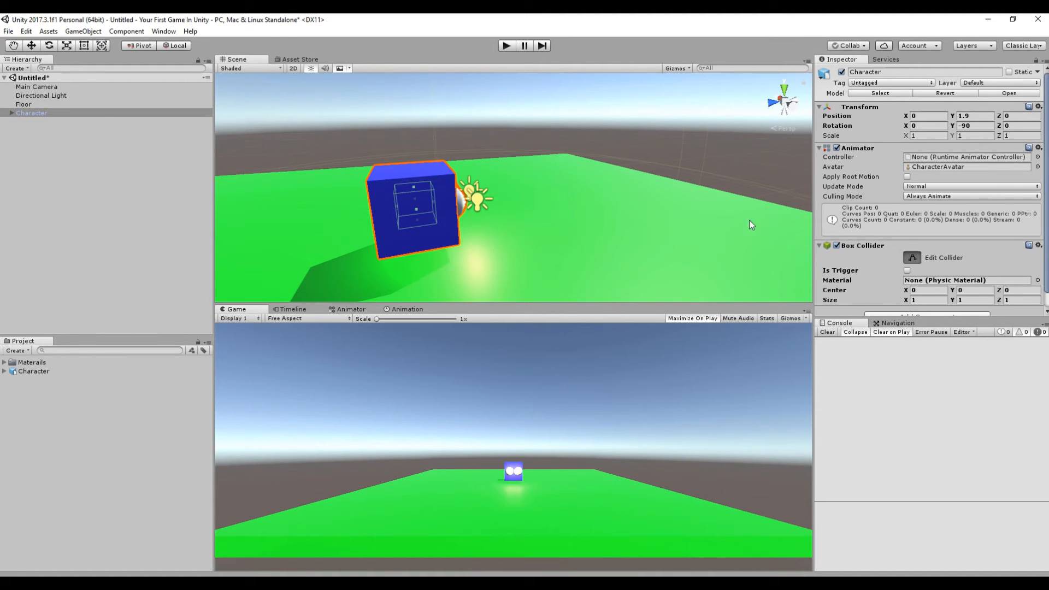
{"action": "left_click_drag", "start_coordinate": [417, 211], "coordinate": [394, 227]}
{"action": "right_click_drag", "start_coordinate": [394, 226], "coordinate": [757, 173]}
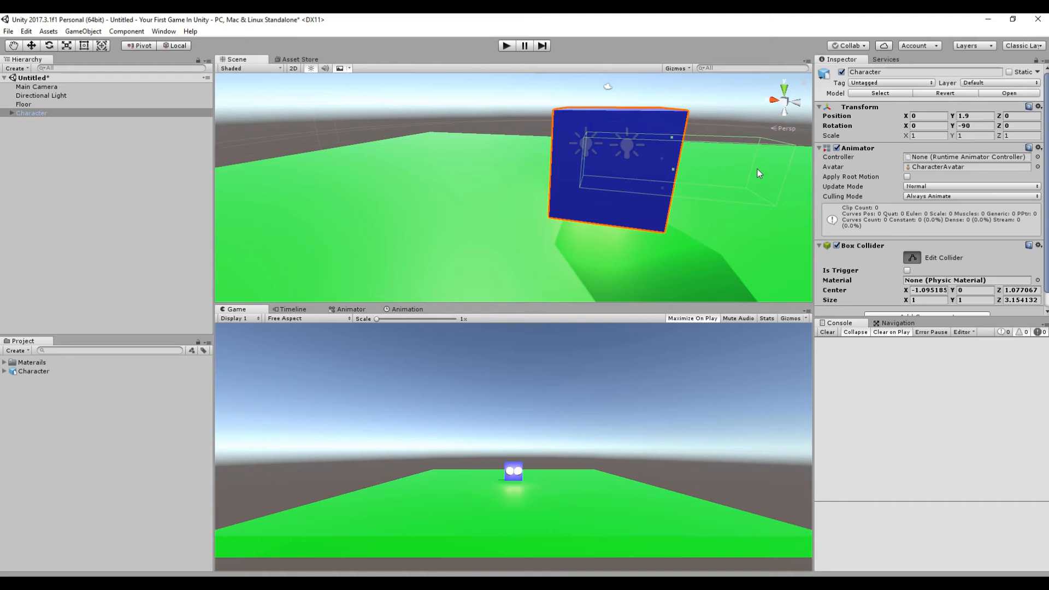
{"action": "left_click_drag", "start_coordinate": [766, 171], "coordinate": [678, 168]}
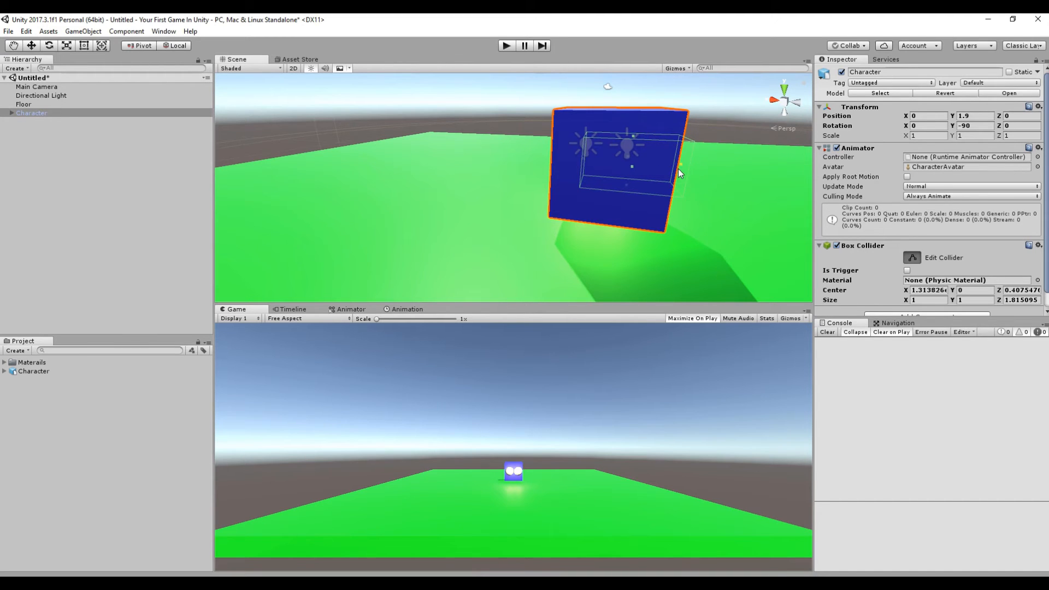
{"action": "right_click_drag", "start_coordinate": [695, 172], "coordinate": [540, 194]}
{"action": "left_click_drag", "start_coordinate": [481, 194], "coordinate": [471, 188]}
Set the Floor material's albedo color to black (000000FF)
{"action": "left_click", "coordinate": [4, 362]}
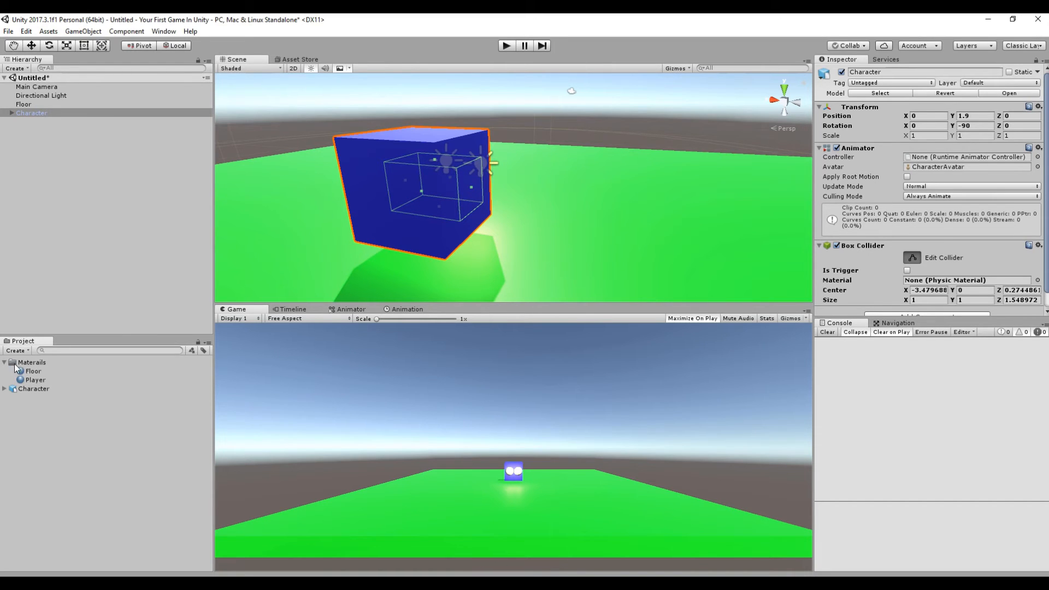
{"action": "left_click", "coordinate": [34, 372]}
{"action": "left_click", "coordinate": [917, 119]}
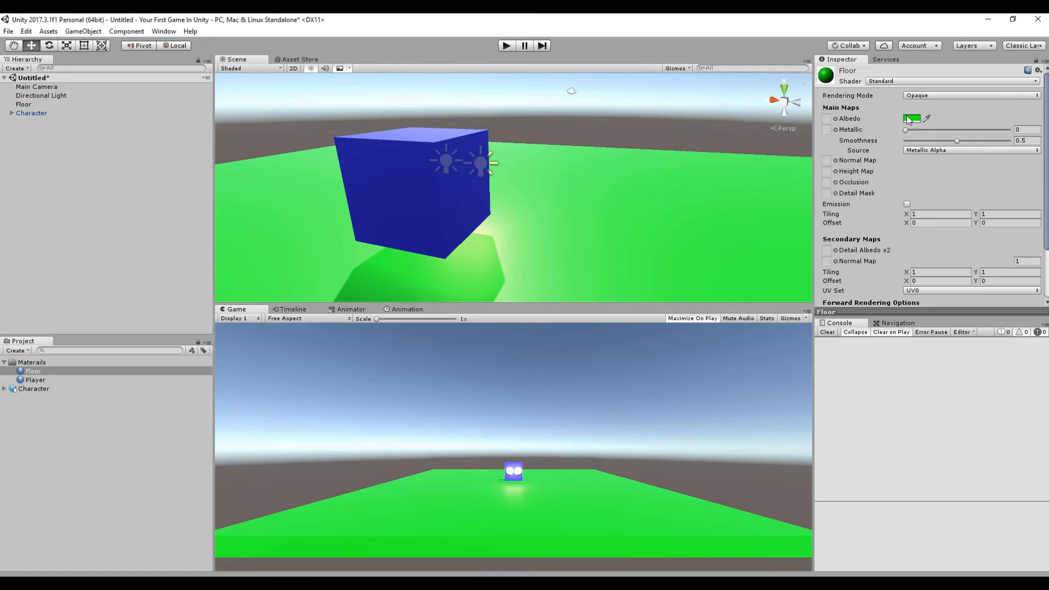
{"action": "left_click", "coordinate": [228, 220]}
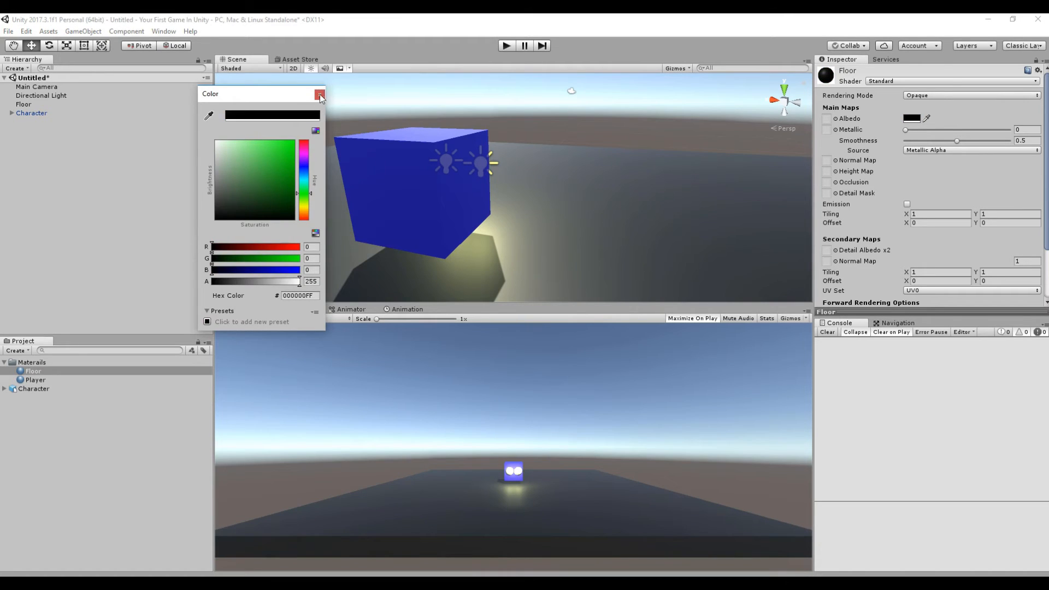
{"action": "left_click", "coordinate": [319, 94]}
Resume editing the Character's Box Collider and extend its Z size to about 2.02 toward the cube's side face
{"action": "left_click", "coordinate": [37, 112]}
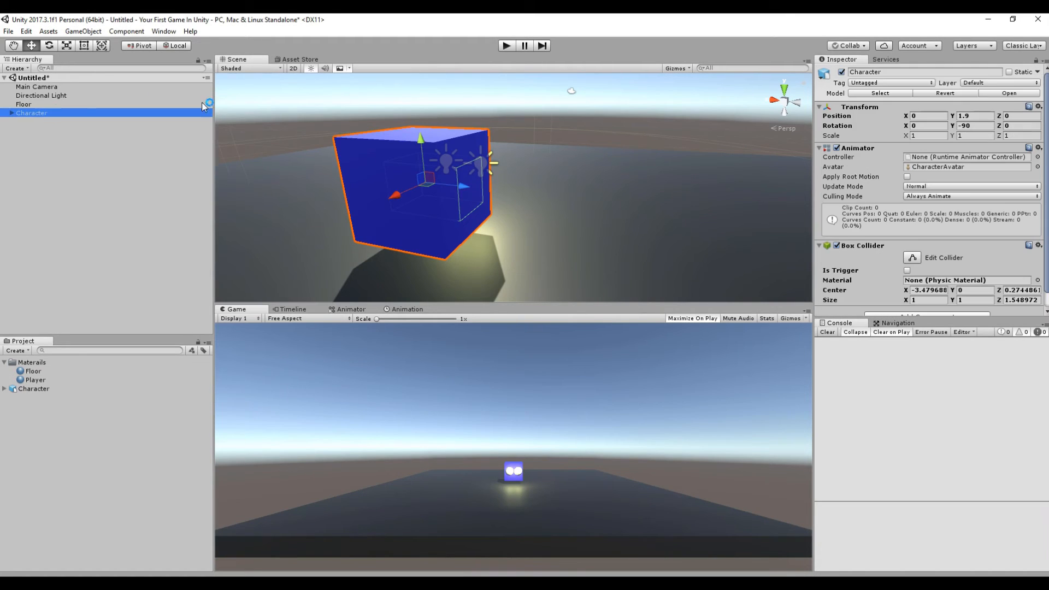
{"action": "left_click", "coordinate": [913, 258]}
{"action": "right_click_drag", "start_coordinate": [477, 188], "coordinate": [541, 189]}
{"action": "middle_click_drag", "start_coordinate": [541, 189], "coordinate": [627, 159]}
{"action": "middle_click_drag", "start_coordinate": [354, 187], "coordinate": [456, 210]}
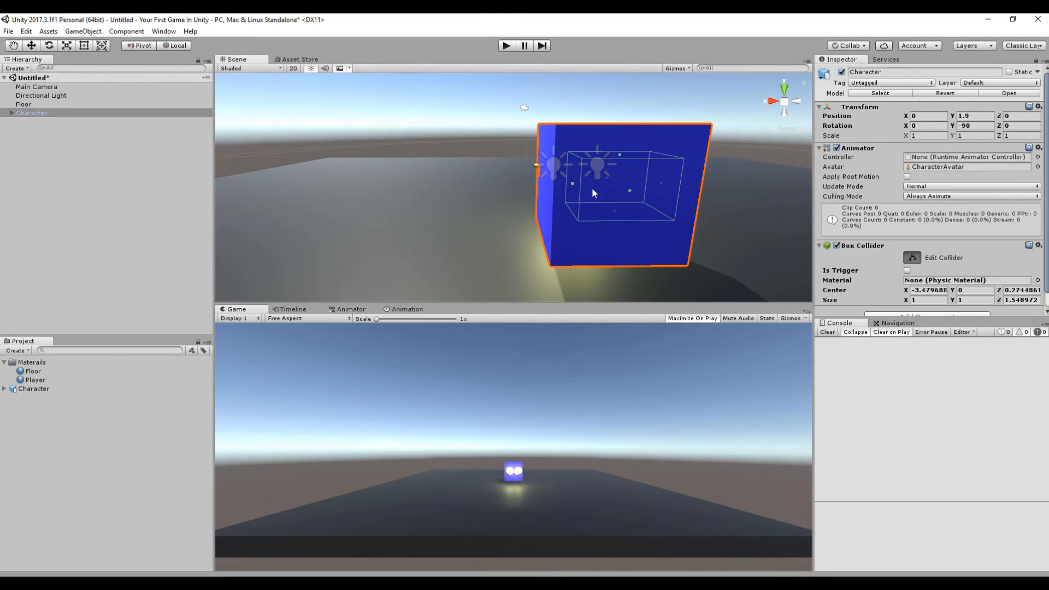
{"action": "left_click_drag", "start_coordinate": [574, 183], "coordinate": [547, 186]}
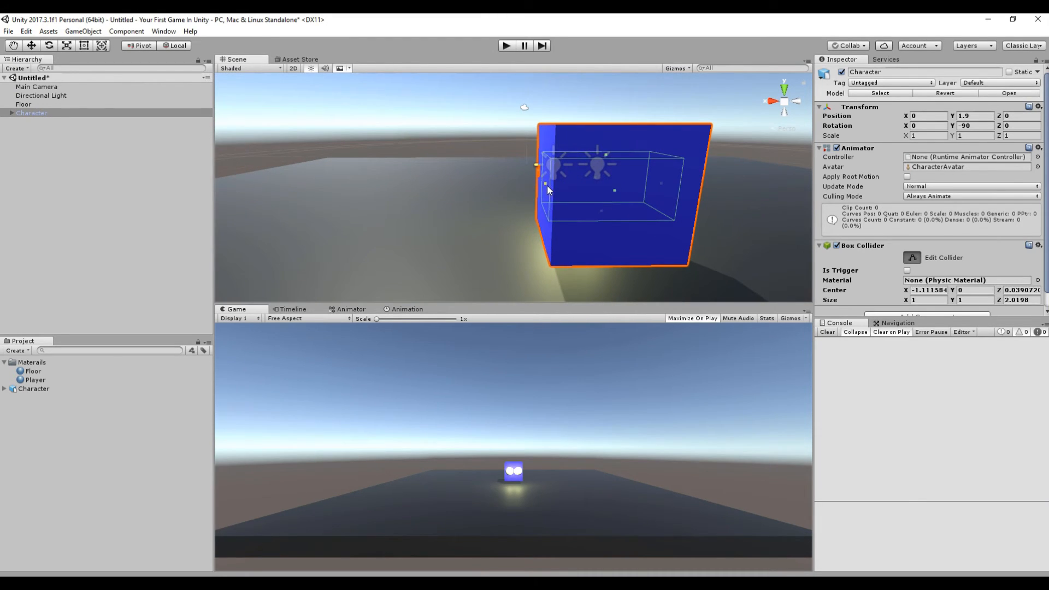
{"action": "scroll", "coordinate": [915, 251], "scroll_direction": "down", "scroll_amount": 1}
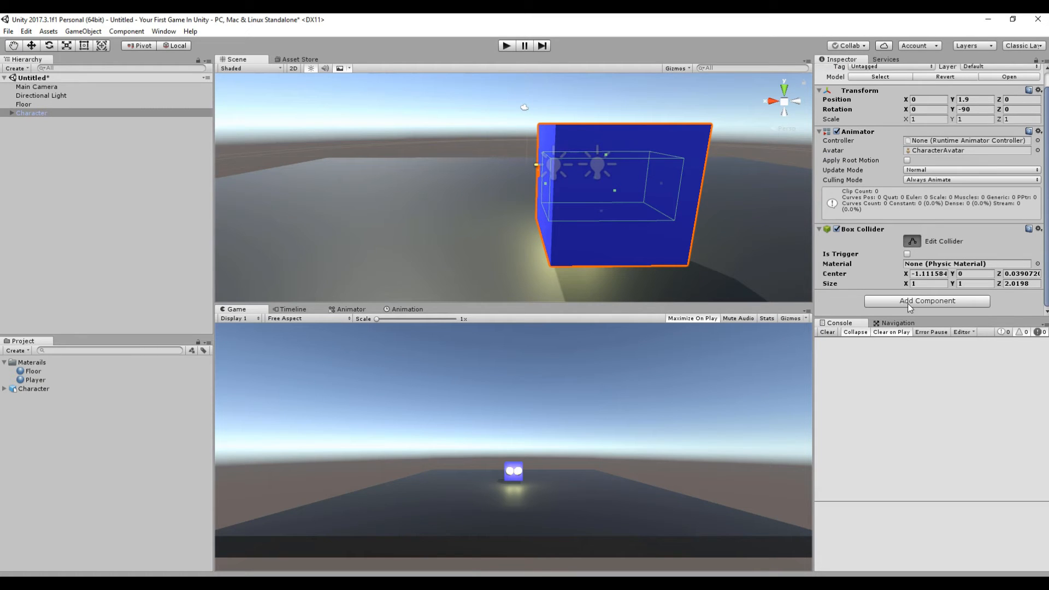
Extend the Box Collider to the cube's back face, giving it an X size of about 1.56
{"action": "left_click_drag", "start_coordinate": [417, 208], "coordinate": [601, 195], "text": "alt"}
{"action": "middle_click_drag", "start_coordinate": [601, 196], "coordinate": [601, 192]}
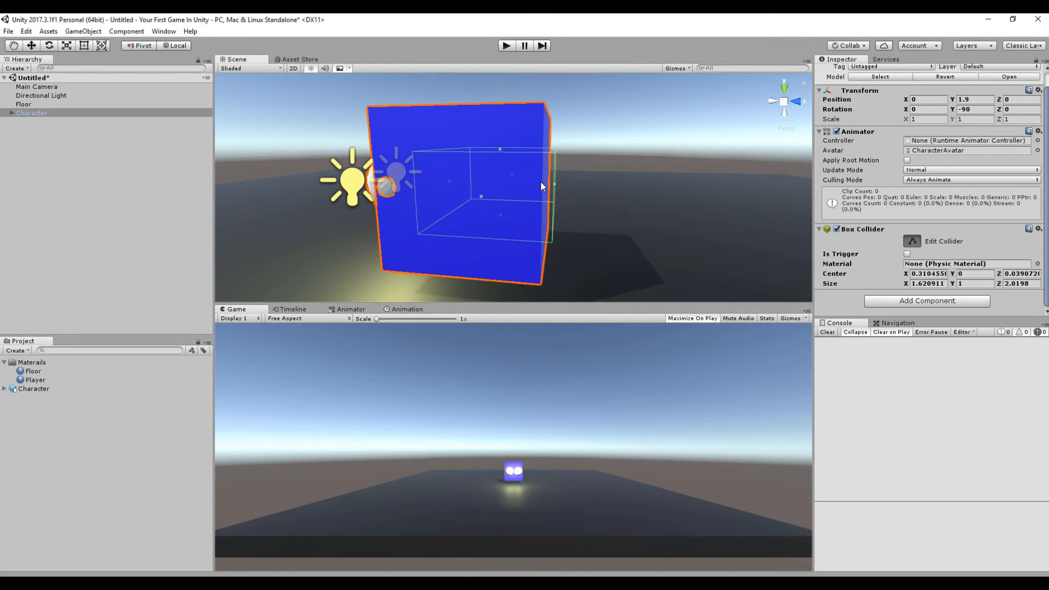
{"action": "left_click", "coordinate": [557, 185]}
{"action": "left_click", "coordinate": [529, 196]}
{"action": "left_click_drag", "start_coordinate": [556, 186], "coordinate": [552, 185]}
Fit the Box Collider to the cube's side faces with a Z size of about 2.16
{"action": "middle_click_drag", "start_coordinate": [525, 164], "coordinate": [380, 177]}
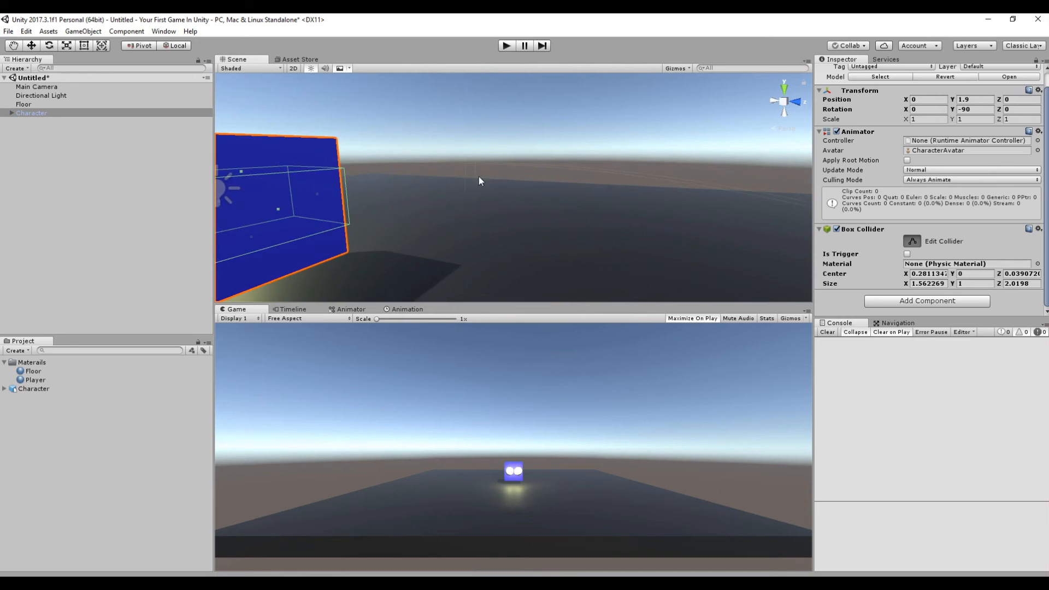
{"action": "right_click_drag", "start_coordinate": [607, 179], "coordinate": [482, 174]}
{"action": "middle_click_drag", "start_coordinate": [569, 177], "coordinate": [492, 183]}
{"action": "left_click_drag", "start_coordinate": [401, 200], "coordinate": [398, 192]}
{"action": "middle_click_drag", "start_coordinate": [604, 217], "coordinate": [490, 225]}
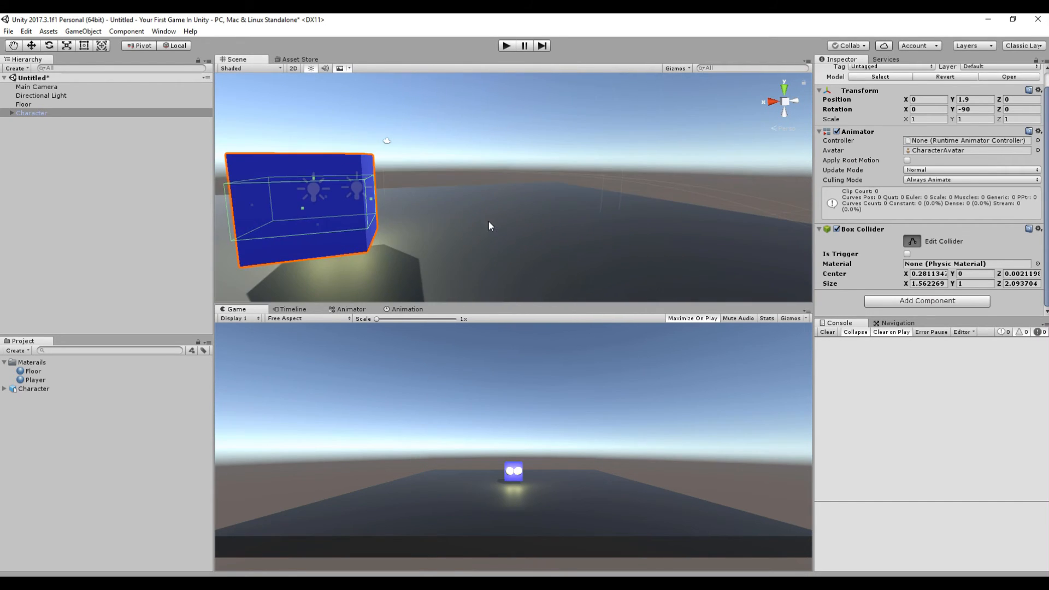
{"action": "left_click_drag", "start_coordinate": [371, 199], "coordinate": [376, 201]}
Pull the Box Collider out to the cube's front face, giving it an X size of about 2.13
{"action": "middle_click_drag", "start_coordinate": [415, 204], "coordinate": [597, 217]}
{"action": "right_click_drag", "start_coordinate": [487, 219], "coordinate": [611, 195]}
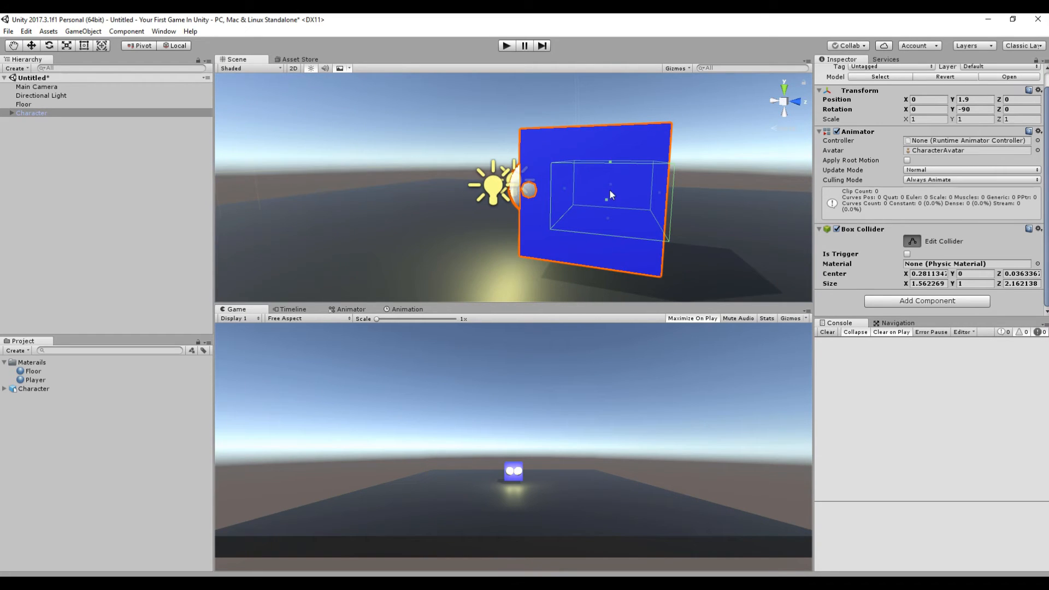
{"action": "left_click_drag", "start_coordinate": [565, 191], "coordinate": [525, 194]}
{"action": "middle_click_drag", "start_coordinate": [525, 194], "coordinate": [547, 192]}
{"action": "left_click_drag", "start_coordinate": [555, 169], "coordinate": [557, 170]}
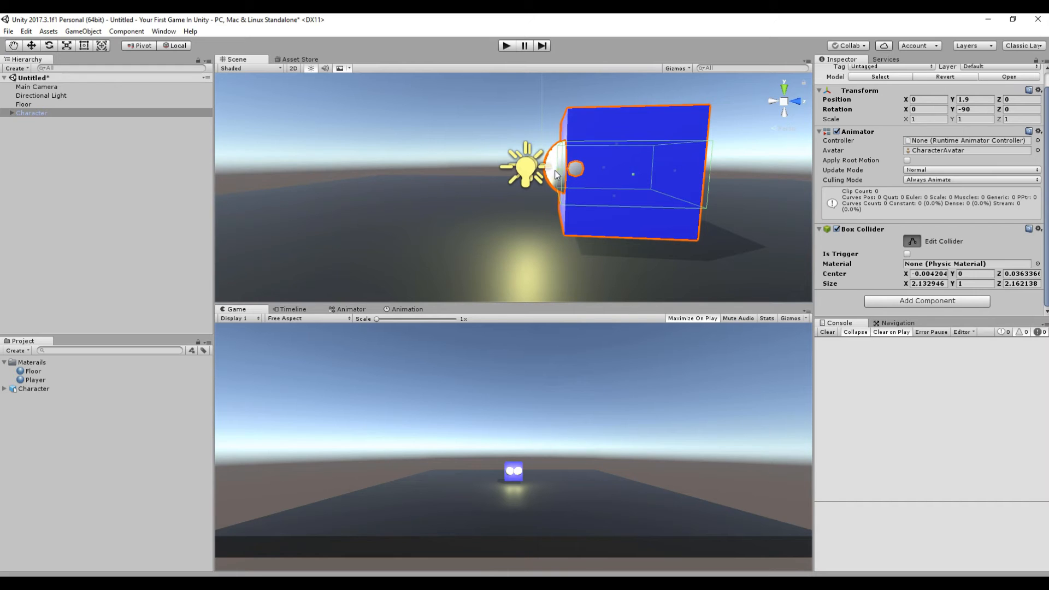
Stretch the Box Collider to the cube's top and bottom, about 2.03 in Y, and finish editing the collider
{"action": "right_click_drag", "start_coordinate": [556, 171], "coordinate": [576, 192]}
{"action": "middle_click_drag", "start_coordinate": [576, 191], "coordinate": [594, 265]}
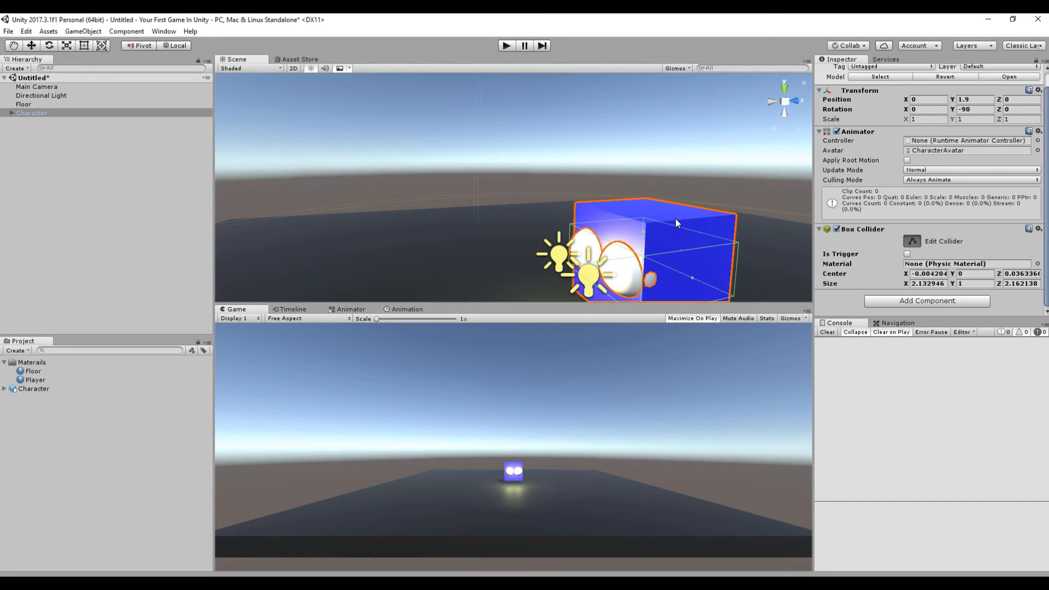
{"action": "left_click_drag", "start_coordinate": [645, 238], "coordinate": [650, 214]}
{"action": "middle_click_drag", "start_coordinate": [651, 215], "coordinate": [577, 134]}
{"action": "left_click_drag", "start_coordinate": [562, 133], "coordinate": [573, 155]}
{"action": "left_click", "coordinate": [911, 242]}
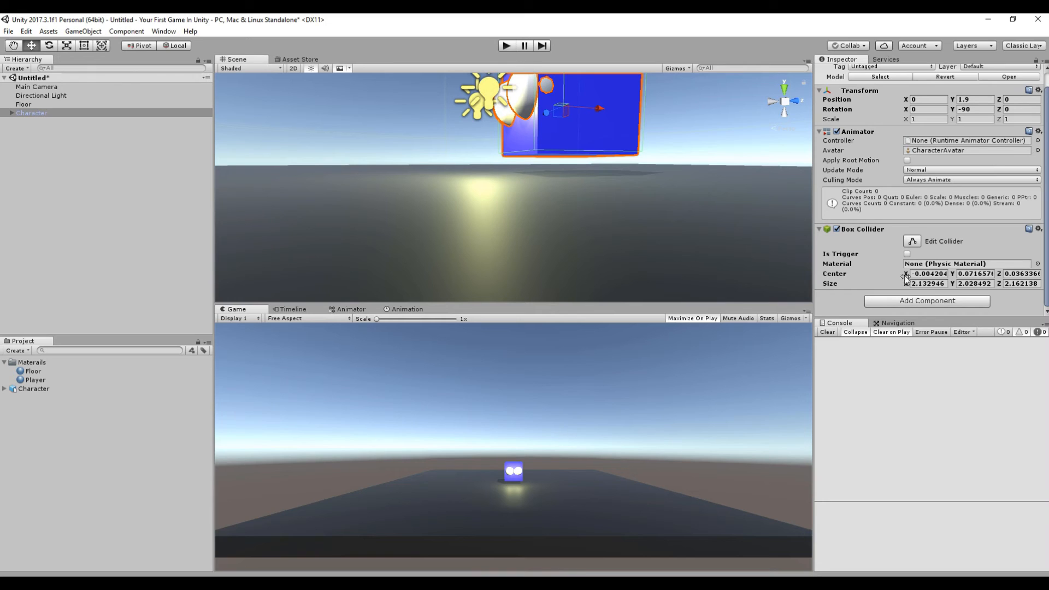
Add a Rigidbody component to the Character and run the game to test it
{"action": "left_click", "coordinate": [903, 300]}
{"action": "left_click", "coordinate": [890, 363]}
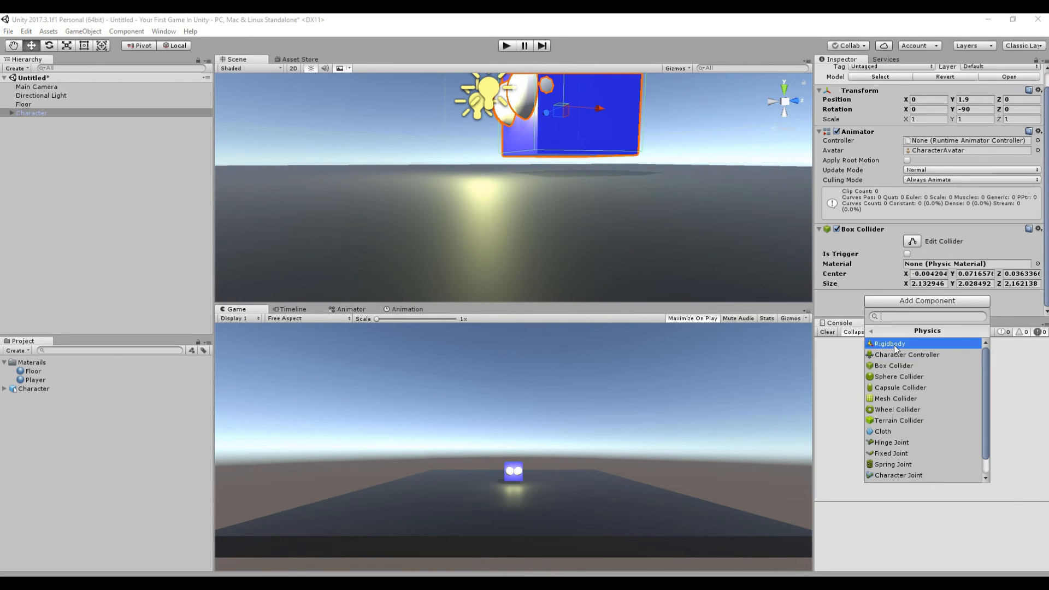
{"action": "left_click", "coordinate": [894, 346]}
{"action": "scroll", "coordinate": [879, 268], "scroll_direction": "down", "scroll_amount": 3}
{"action": "left_click", "coordinate": [506, 45]}
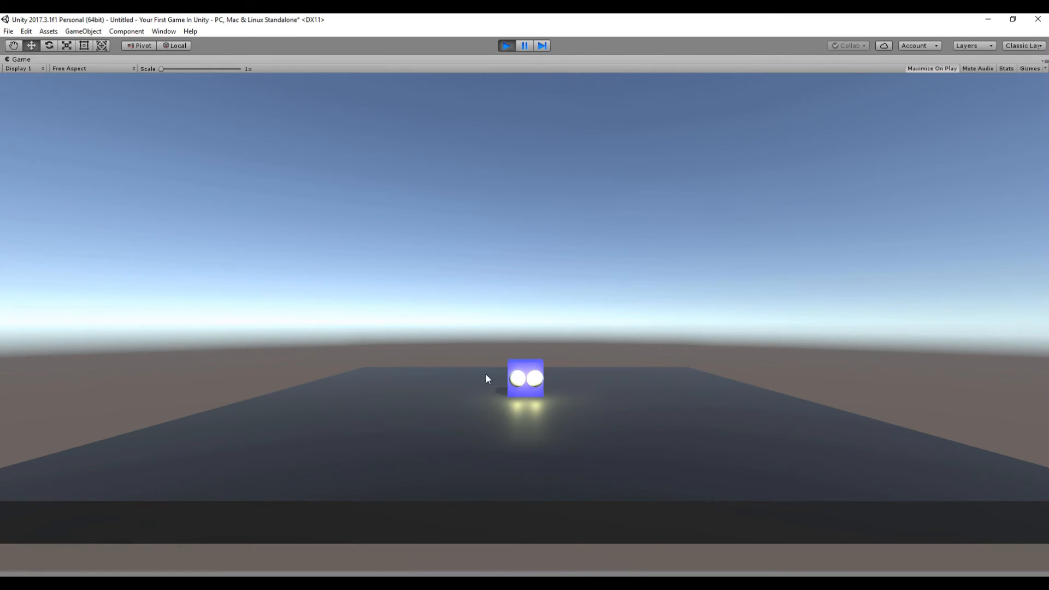
Raise the Character to about Y 8.82 above the floor and run the game briefly to test its fall
{"action": "left_click", "coordinate": [509, 44]}
{"action": "middle_click_drag", "start_coordinate": [387, 208], "coordinate": [448, 273]}
{"action": "key", "text": "f"}
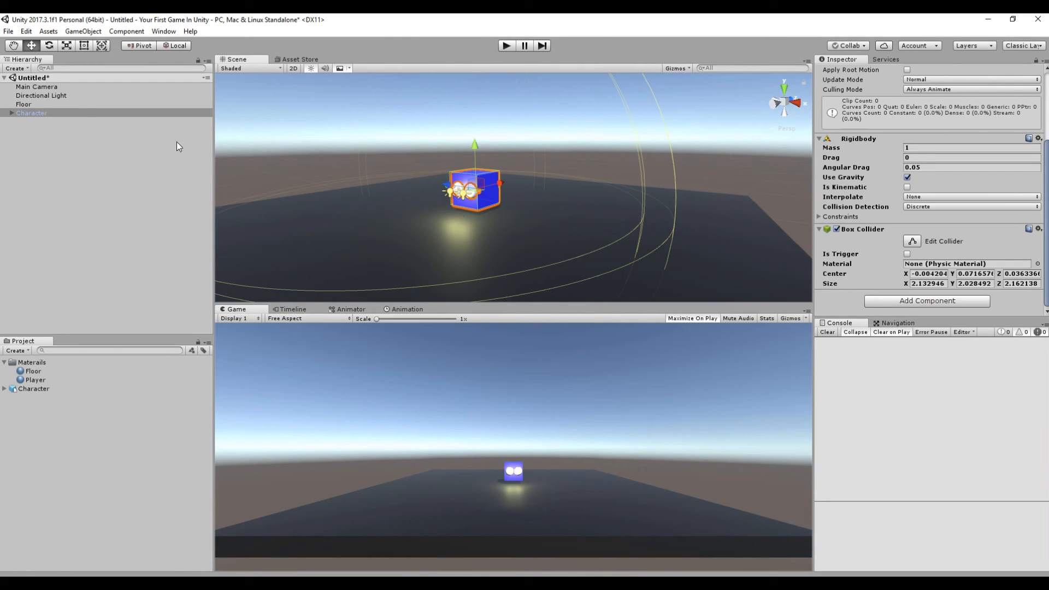
{"action": "left_click_drag", "start_coordinate": [473, 141], "coordinate": [478, 38]}
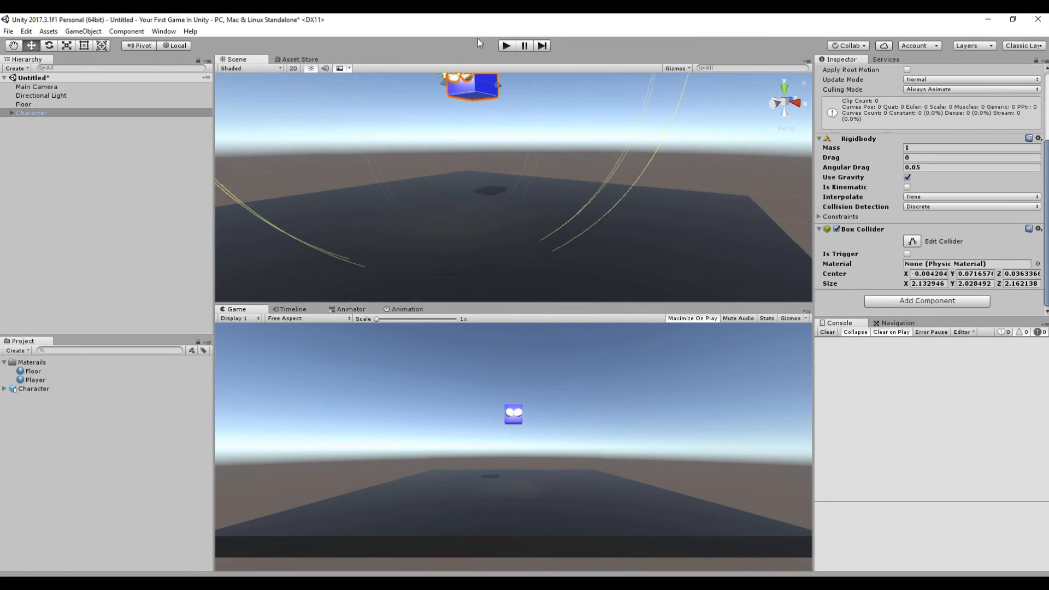
{"action": "left_click", "coordinate": [508, 45]}
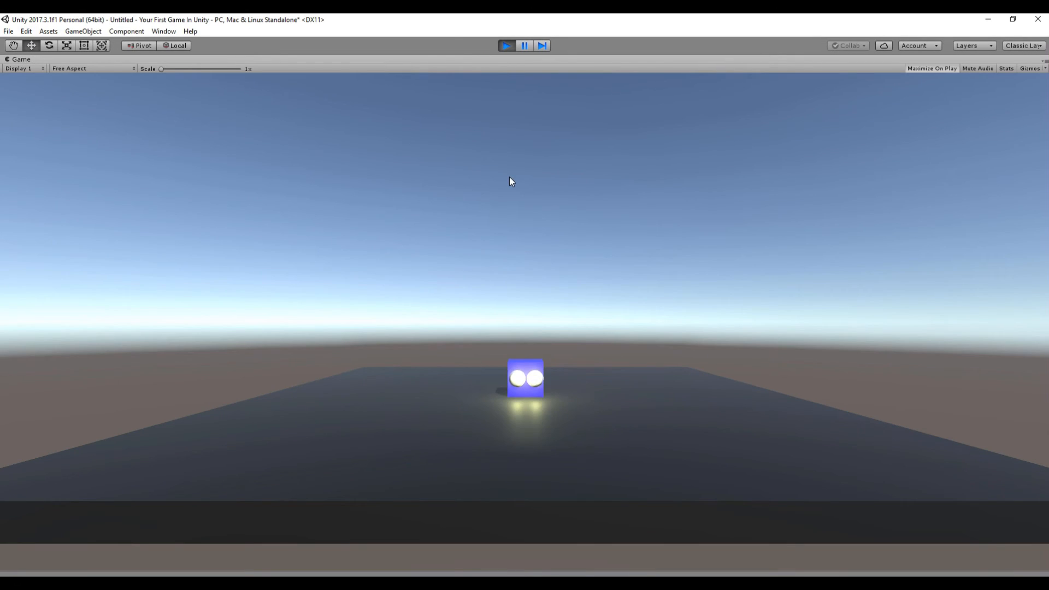
{"action": "left_click", "coordinate": [503, 44]}
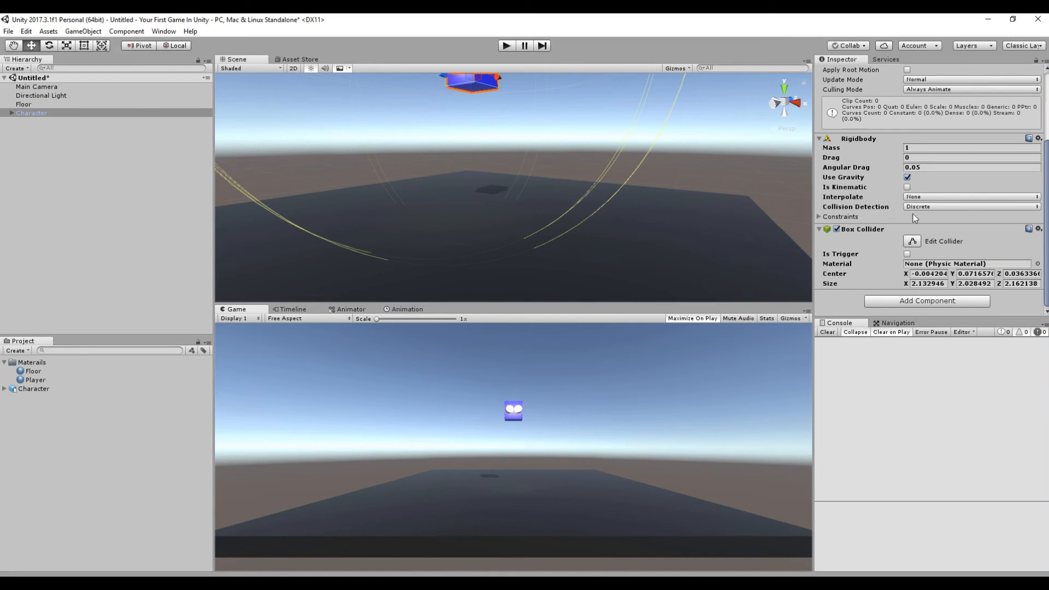
Try to add a Rigidbody 2D component to the Character
{"action": "scroll", "coordinate": [922, 169], "scroll_direction": "up", "scroll_amount": 3}
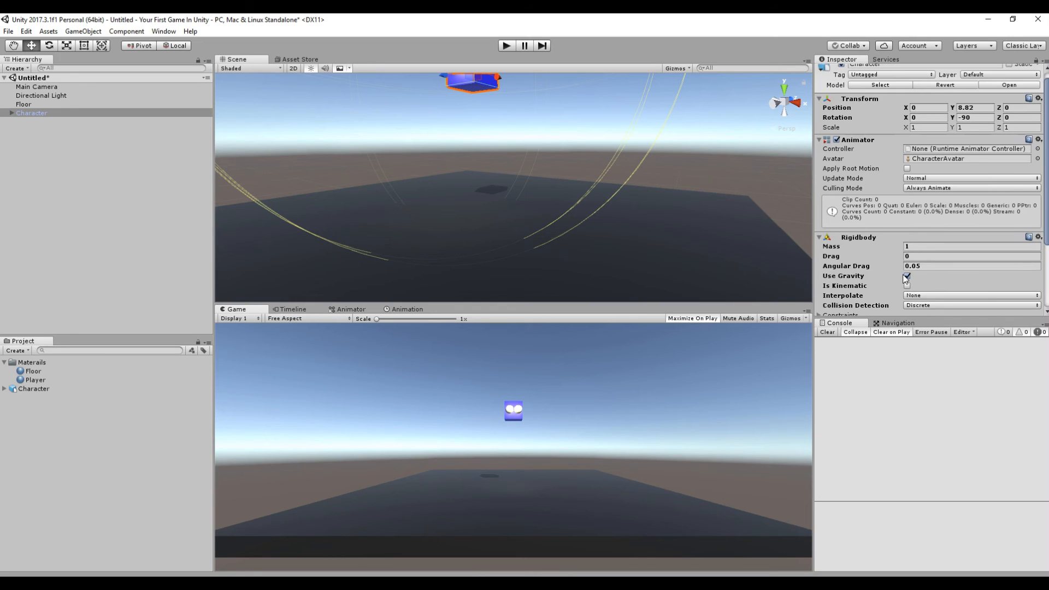
{"action": "scroll", "coordinate": [906, 279], "scroll_direction": "down", "scroll_amount": 3}
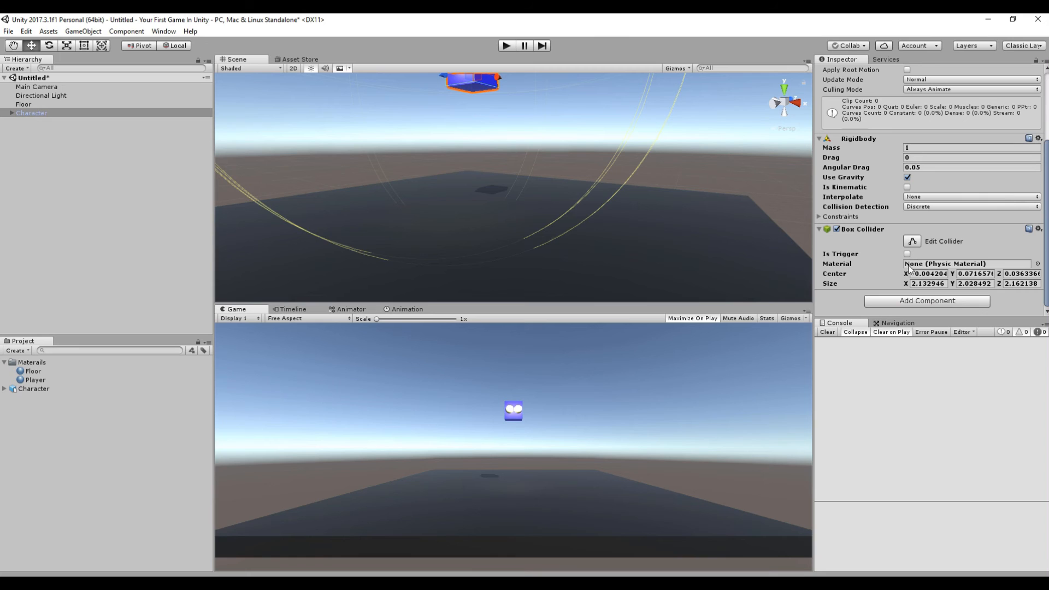
{"action": "left_click", "coordinate": [905, 300]}
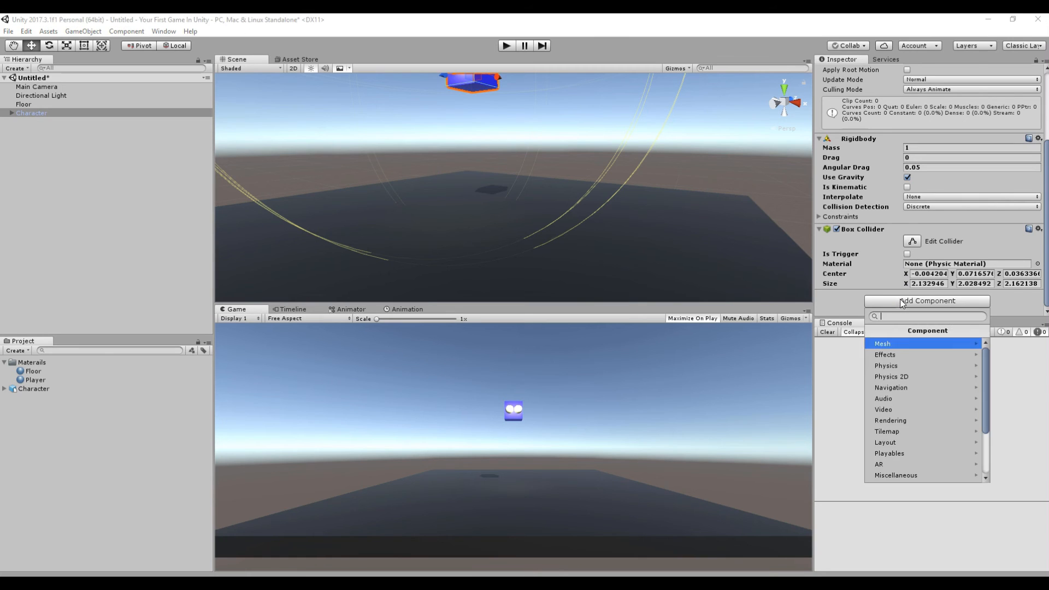
{"action": "left_click", "coordinate": [908, 377]}
{"action": "left_click", "coordinate": [914, 344]}
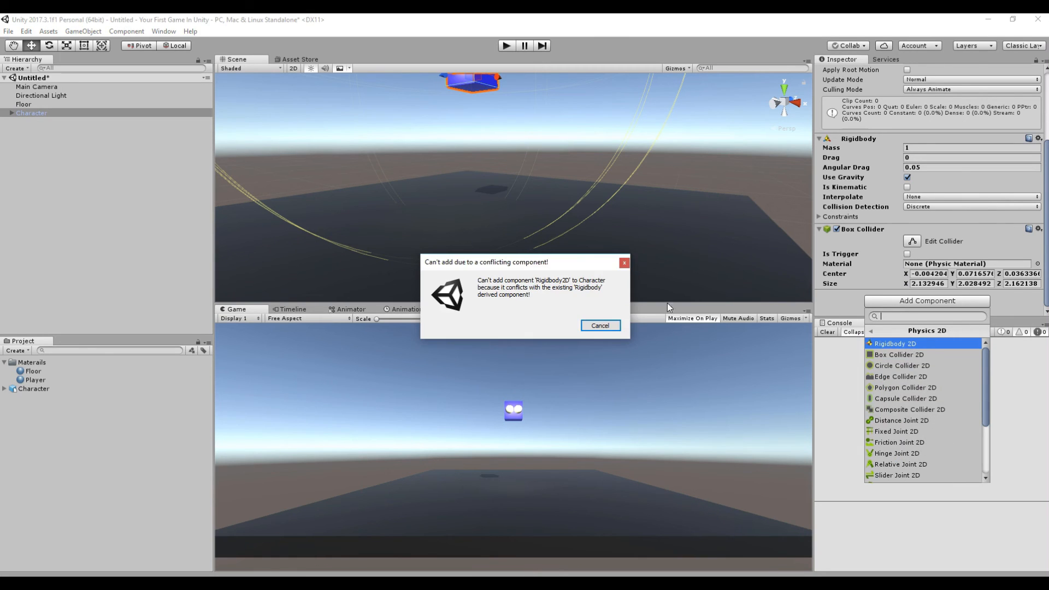
{"action": "left_click", "coordinate": [600, 325]}
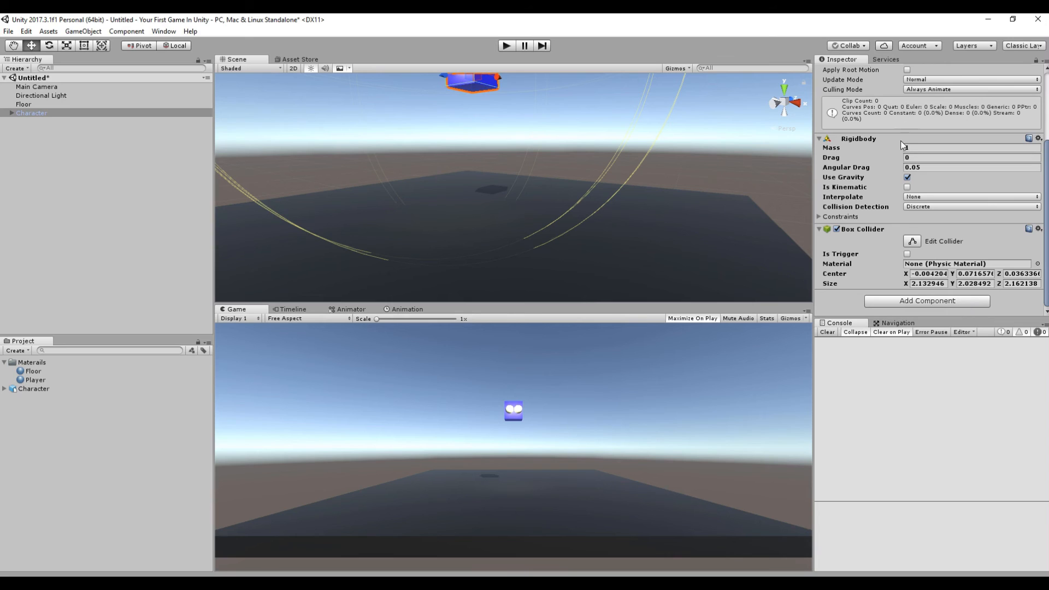
Set the Character's Rigidbody mass to 5 and run the game briefly to test the fall
{"action": "left_click", "coordinate": [919, 146]}
{"action": "left_click", "coordinate": [951, 382]}
{"action": "left_click", "coordinate": [512, 47]}
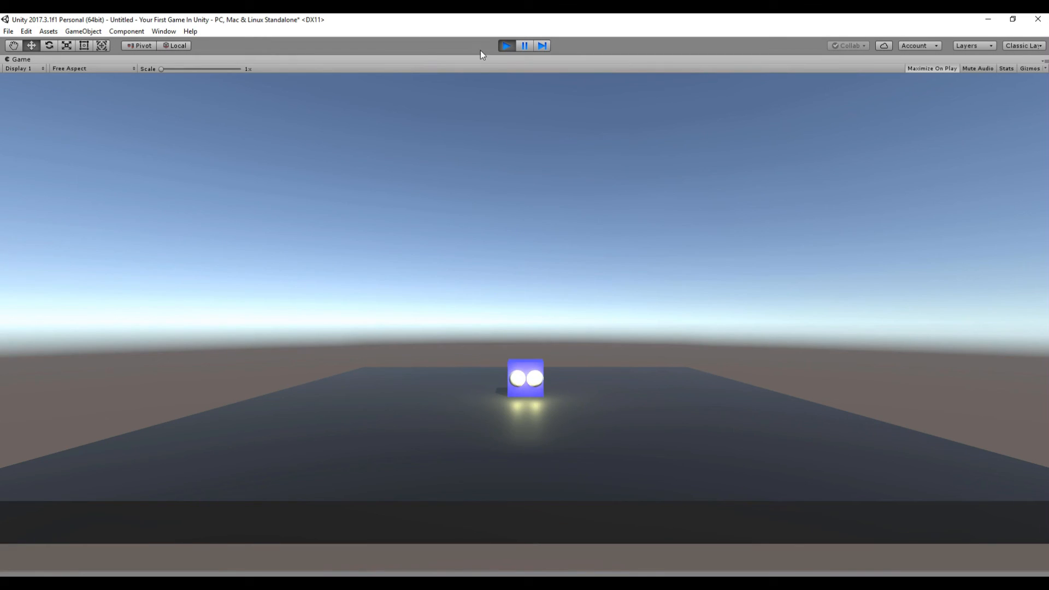
{"action": "left_click", "coordinate": [507, 45]}
Raise the Rigidbody mass to 1000 and test the Character's fall in a short game run
{"action": "left_click", "coordinate": [936, 155]}
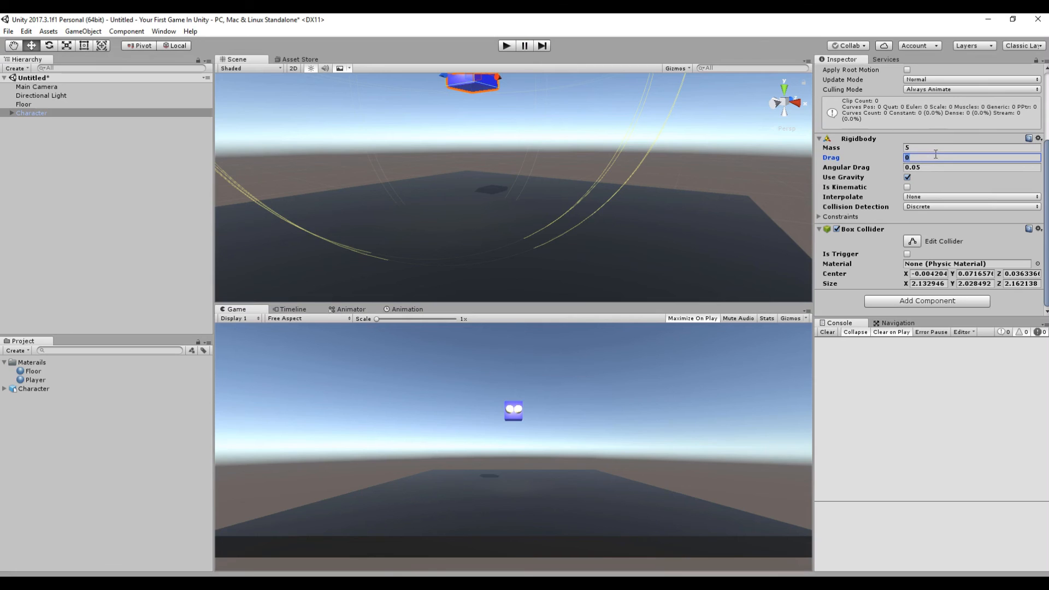
{"action": "left_click", "coordinate": [941, 147]}
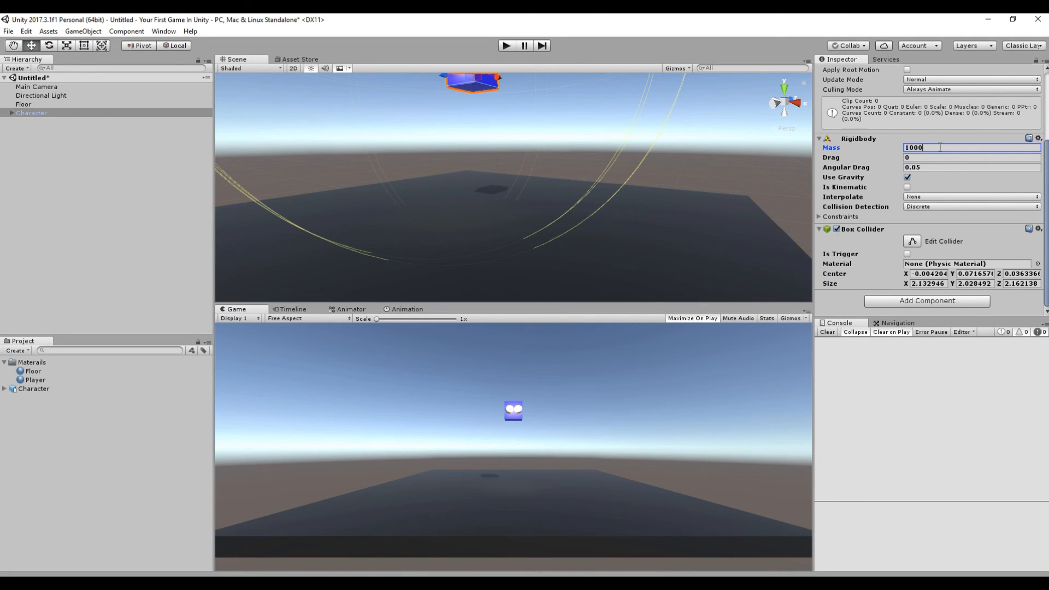
{"action": "key", "text": "Return"}
{"action": "left_click", "coordinate": [509, 49]}
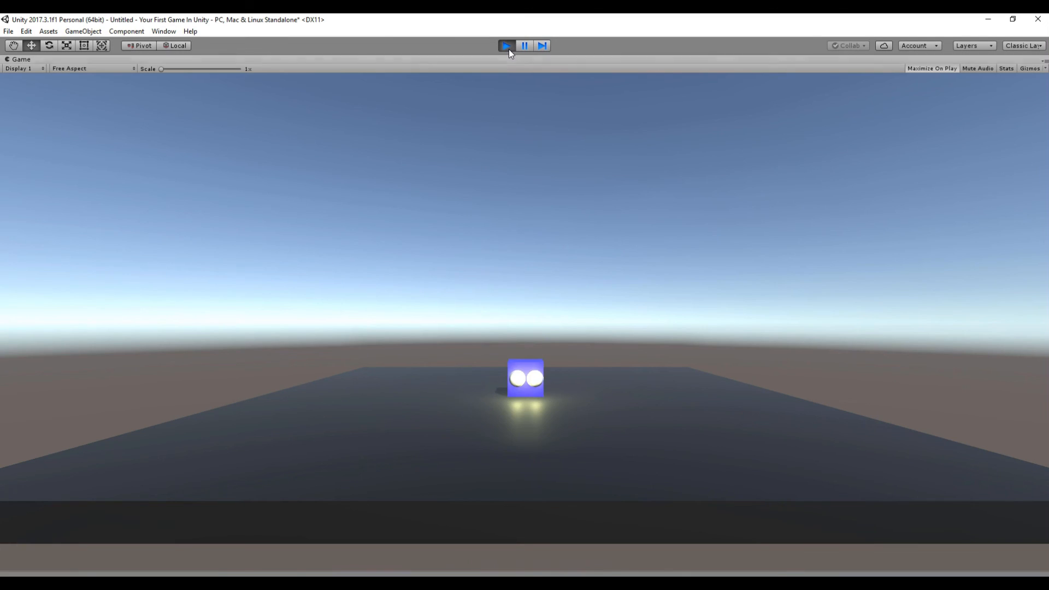
{"action": "left_click", "coordinate": [509, 49]}
Set the Rigidbody mass to 100, run the game to check the Character's fall, and stop it
{"action": "left_click", "coordinate": [926, 147]}
{"action": "type", "text": "100"}
{"action": "left_click", "coordinate": [941, 428]}
{"action": "left_click", "coordinate": [509, 47]}
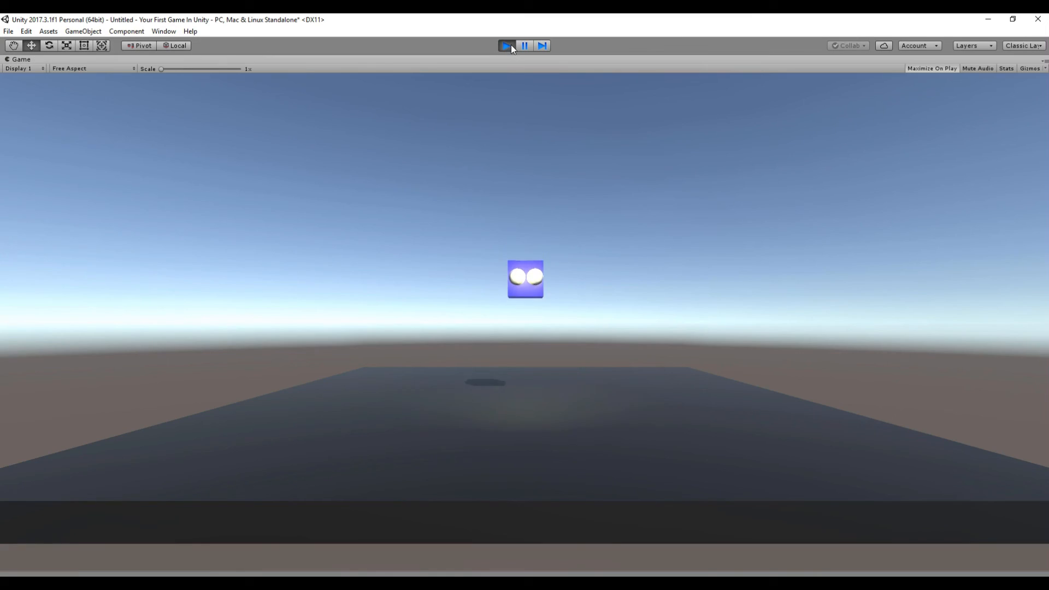
{"action": "left_click", "coordinate": [511, 45]}
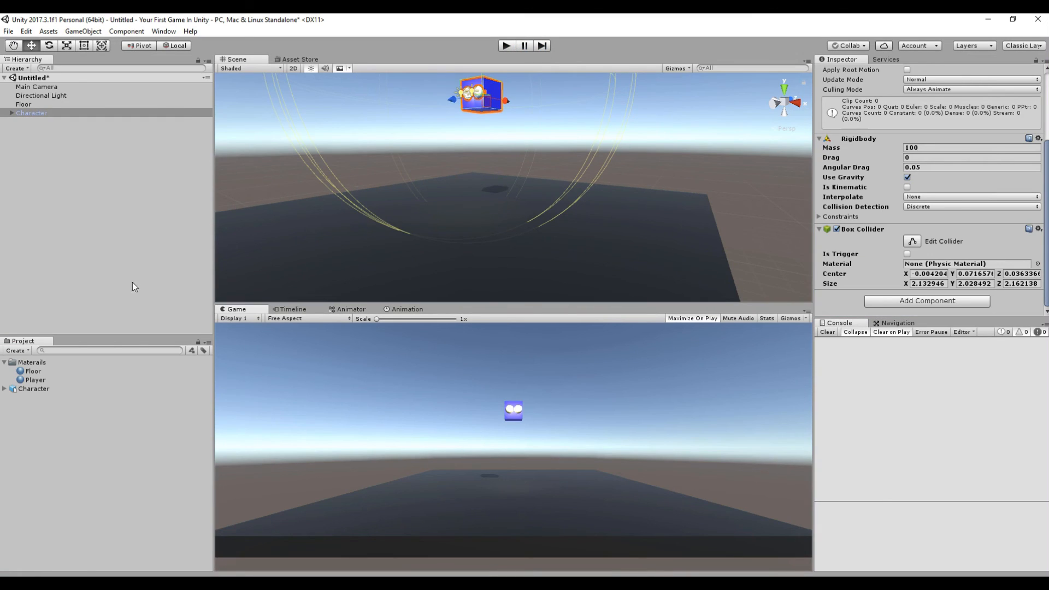
Lower the Character back down onto the floor surface and deselect it
{"action": "left_click_drag", "start_coordinate": [339, 235], "coordinate": [361, 213], "text": "alt"}
{"action": "left_click_drag", "start_coordinate": [493, 120], "coordinate": [583, 204]}
{"action": "left_click", "coordinate": [160, 228]}
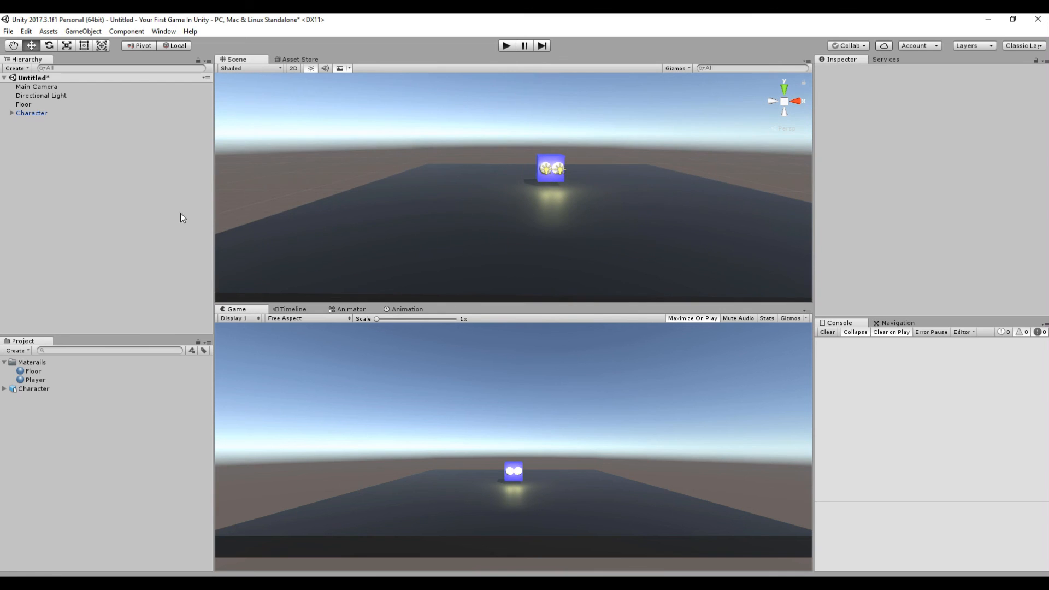
Change the Floor material's albedo colour to bright green (00FF17) and collapse the Materails folder
{"action": "scroll", "coordinate": [500, 209], "scroll_direction": "up", "scroll_amount": 3}
{"action": "middle_click_drag", "start_coordinate": [490, 201], "coordinate": [519, 186]}
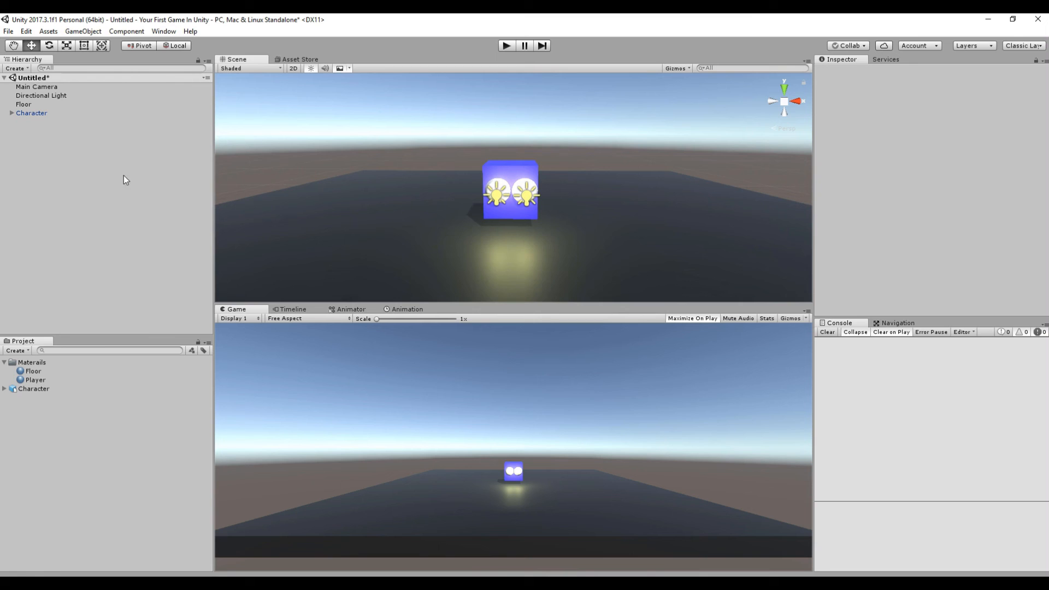
{"action": "left_click", "coordinate": [33, 371]}
{"action": "left_click", "coordinate": [915, 120]}
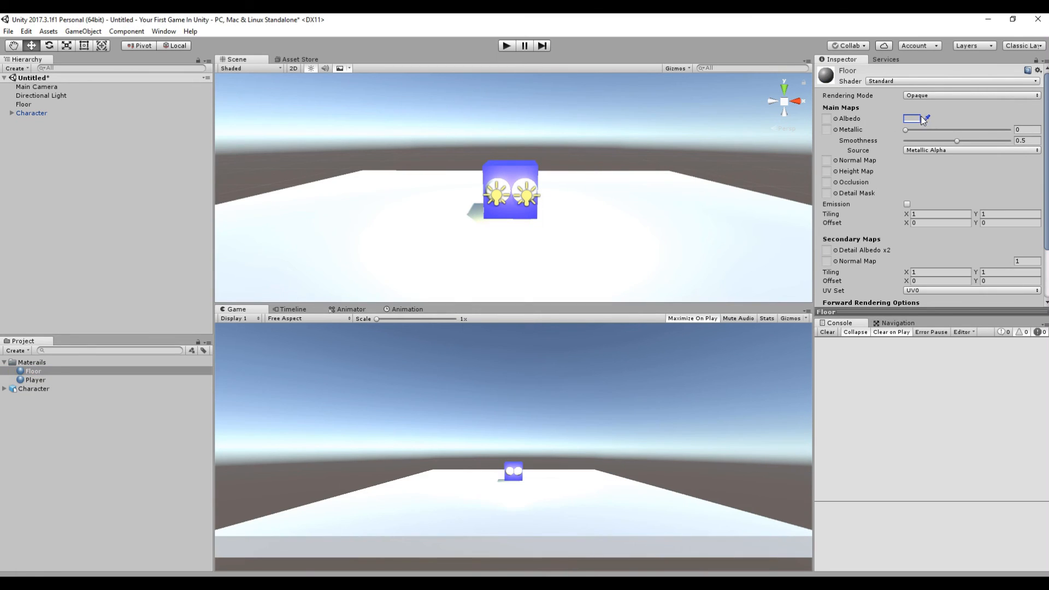
{"action": "left_click", "coordinate": [309, 192]}
{"action": "left_click_drag", "start_coordinate": [287, 148], "coordinate": [310, 121]}
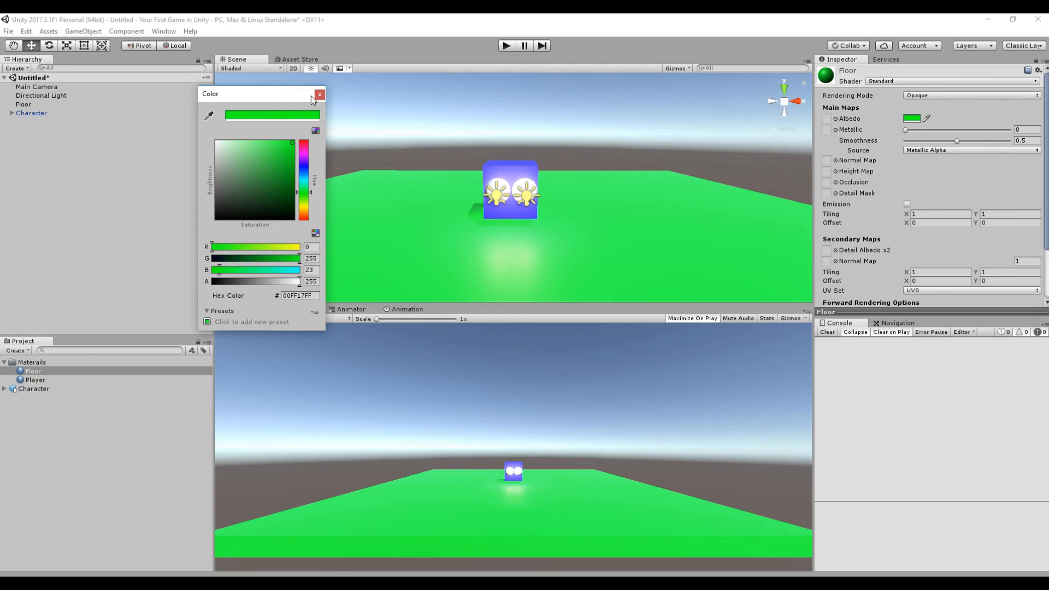
{"action": "left_click", "coordinate": [320, 94]}
{"action": "left_click", "coordinate": [53, 429]}
{"action": "left_click", "coordinate": [5, 363]}
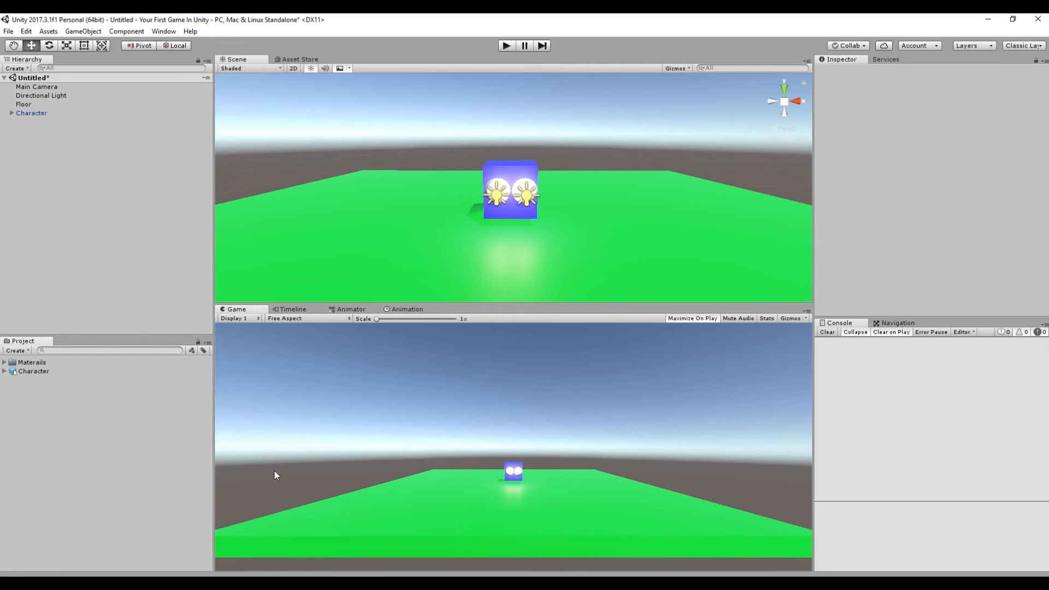